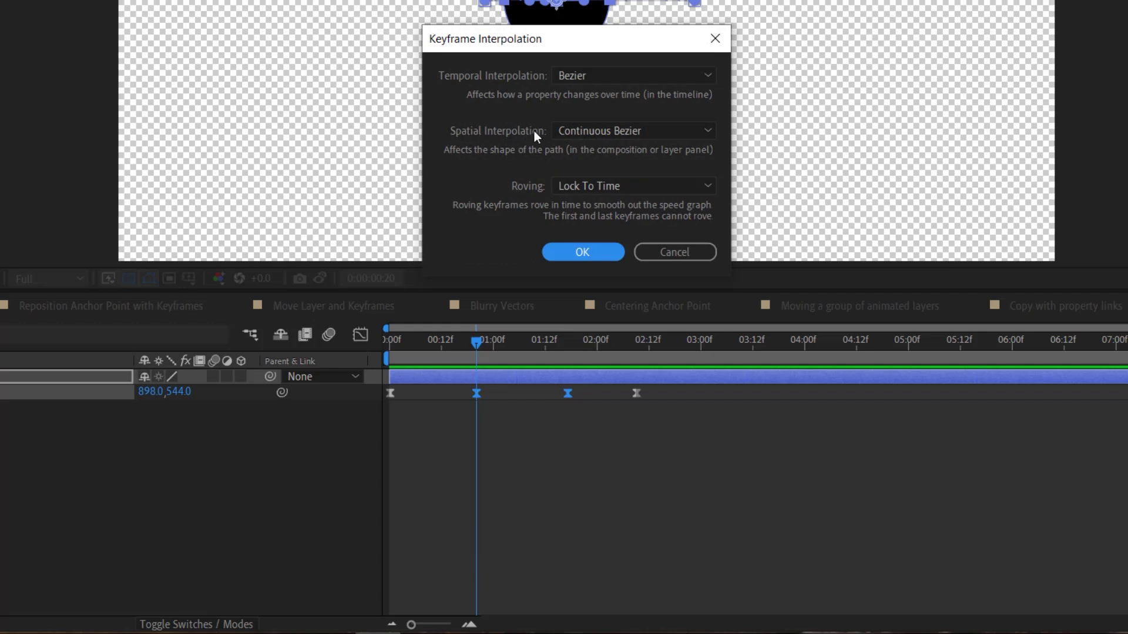
# Set the spatial interpolation of the two selected middle position keyframes to Linear and scrub across them to check the motion
pyautogui.click(584, 129)
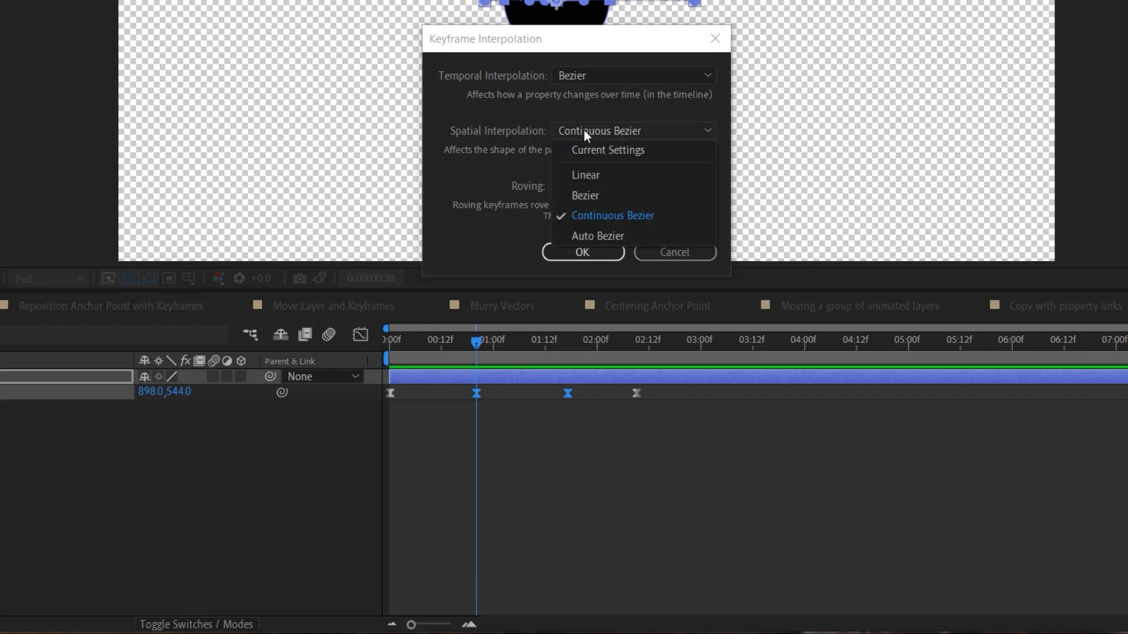
pyautogui.click(580, 175)
pyautogui.click(581, 251)
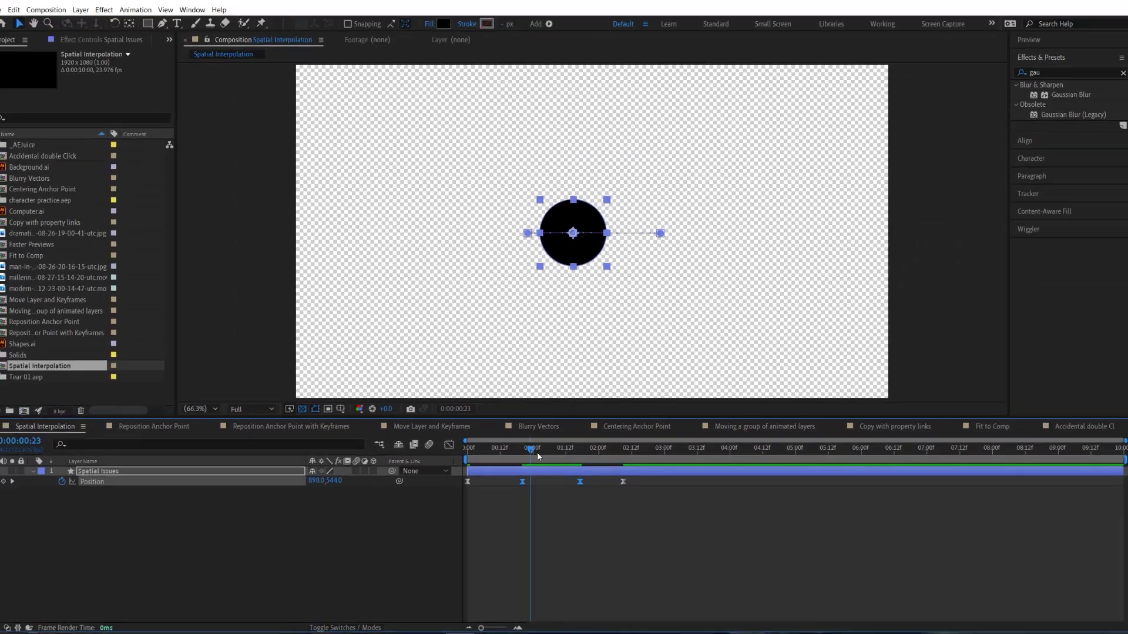
pyautogui.moveTo(538, 456); pyautogui.dragTo(581, 481)
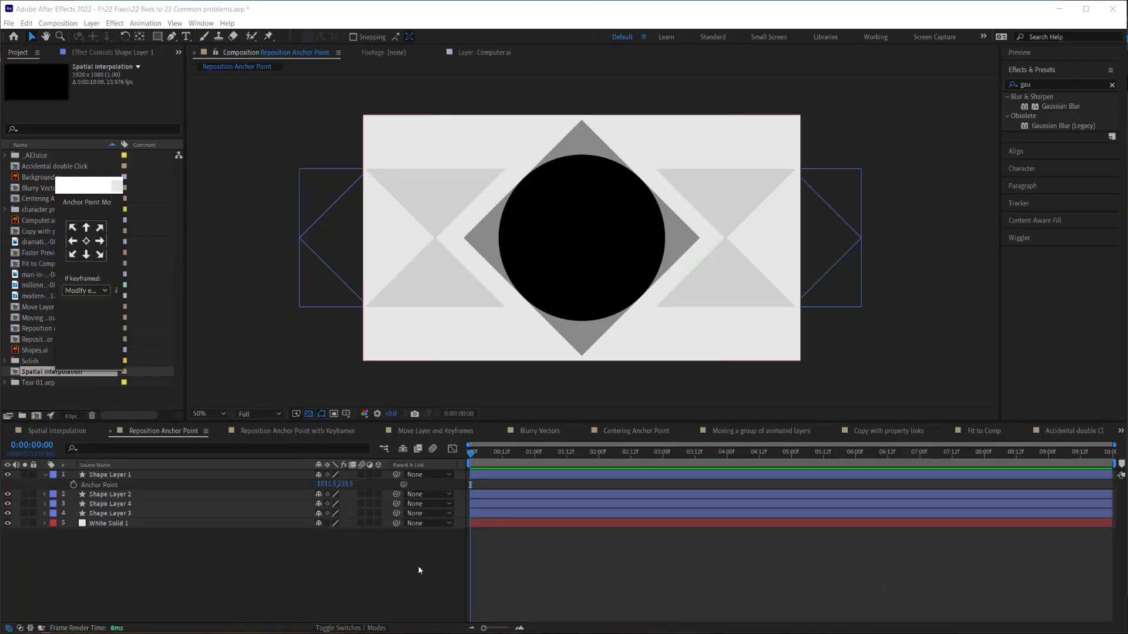
# Center the anchor point of Shape Layer 1 within the black circle's content
pyautogui.click(203, 477)
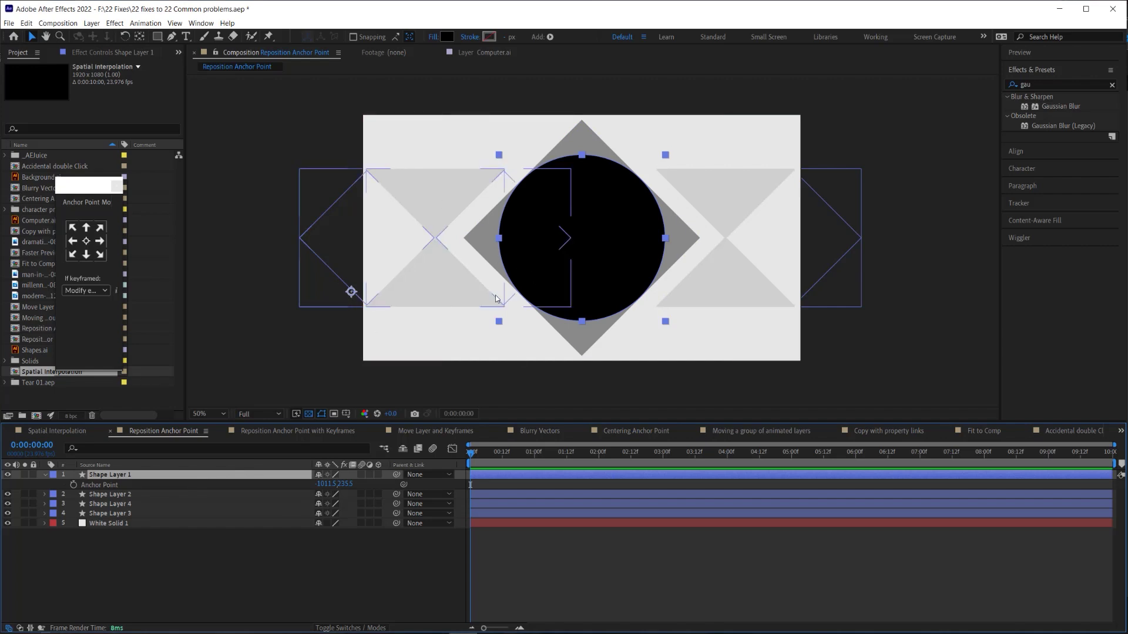
pyautogui.hotkey('ctrl', 'alt', 'Home')
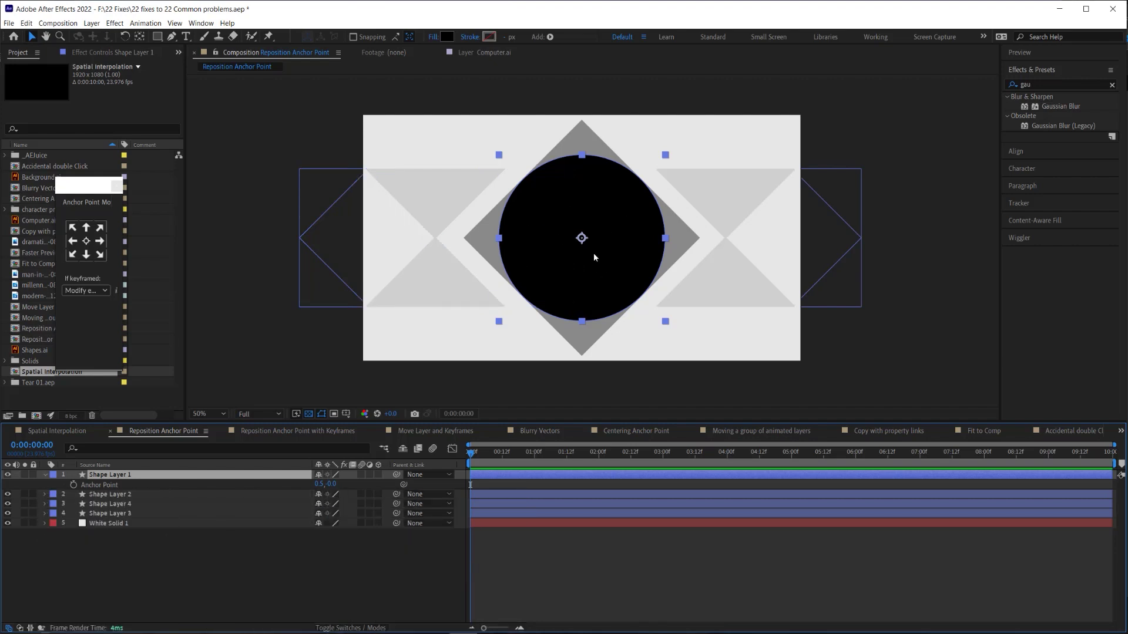
# Check the Center Anchor Point in New Shape Layers option in the General preferences and close them without changes
pyautogui.click(27, 23)
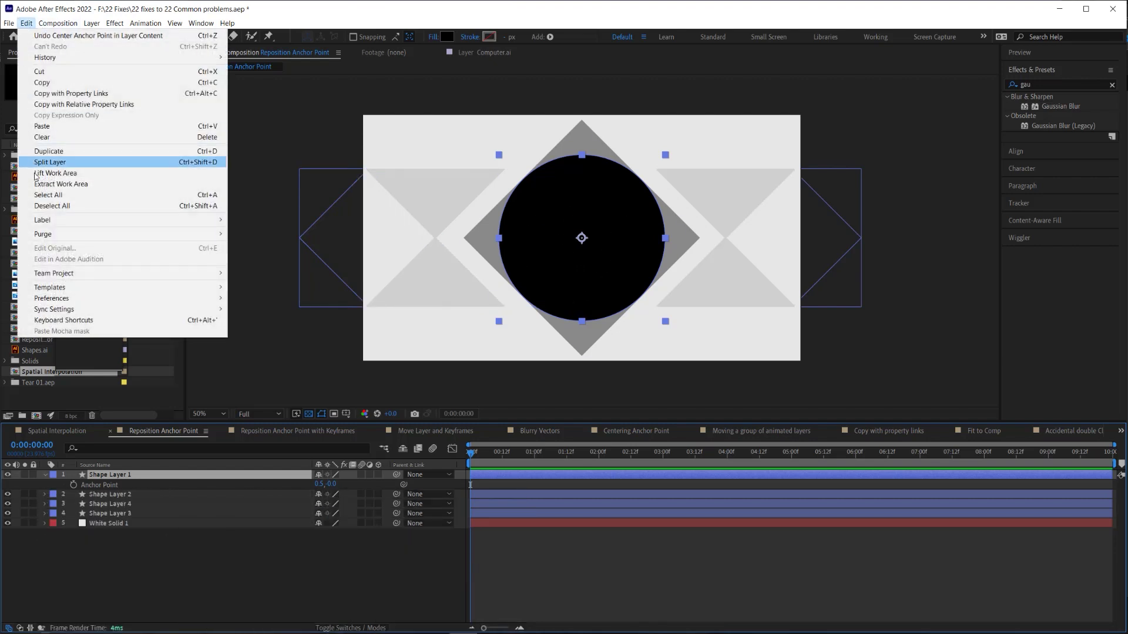
pyautogui.moveTo(51, 299)
pyautogui.click(242, 301)
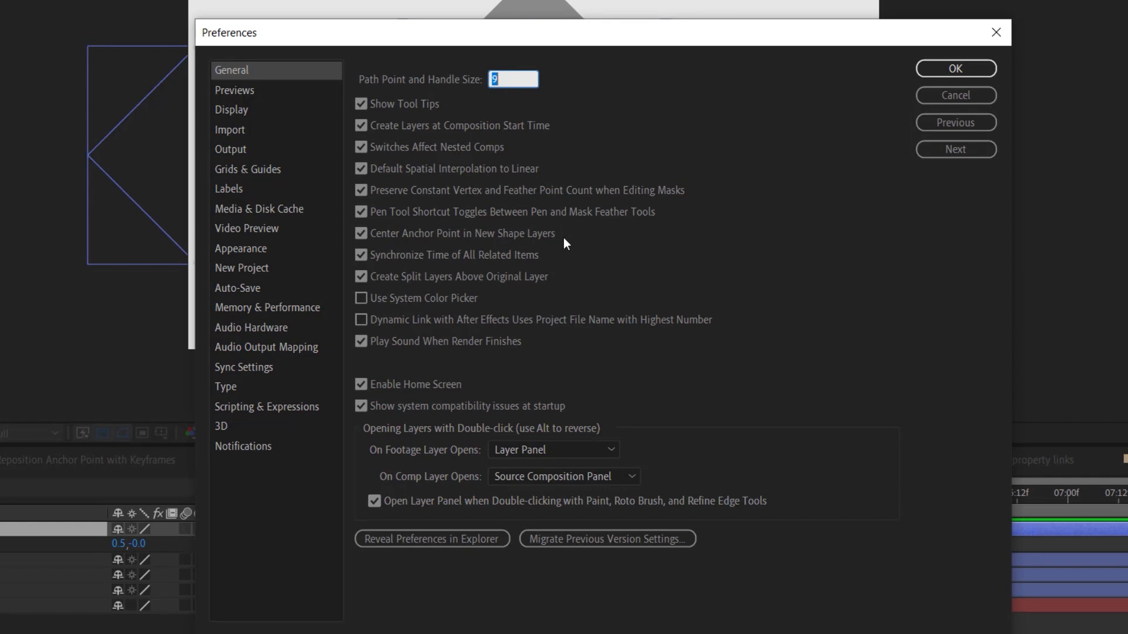
pyautogui.click(994, 34)
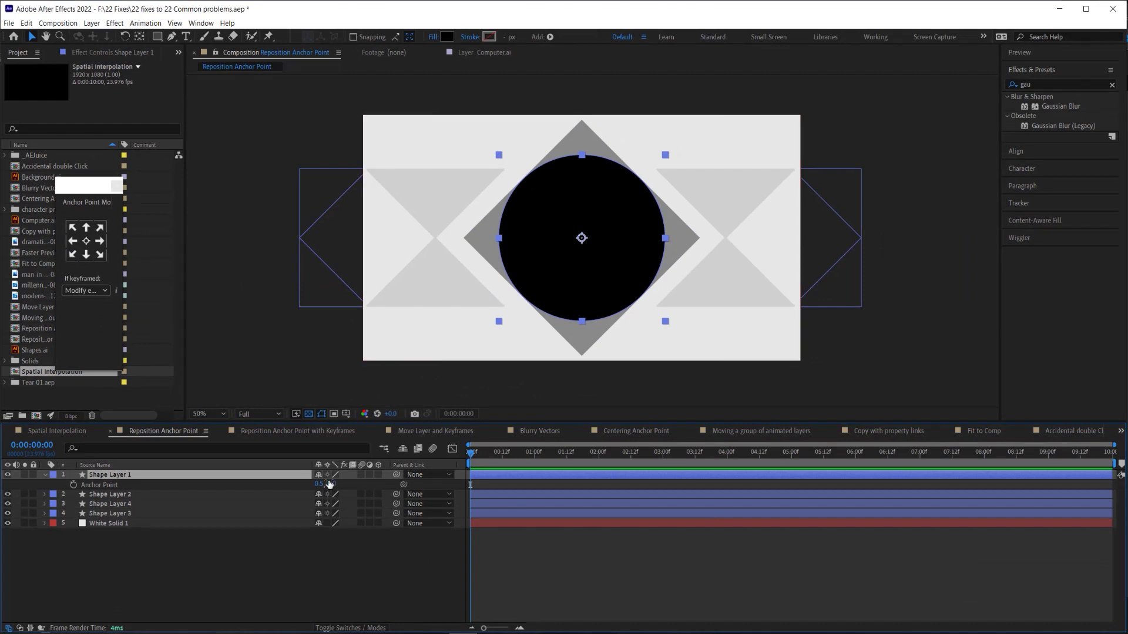
# Try setting Shape Layer 1's vertical anchor point value to 366, reposition the circle at the composition's center, and recenter its anchor point
pyautogui.moveTo(333, 484); pyautogui.dragTo(550, 473)
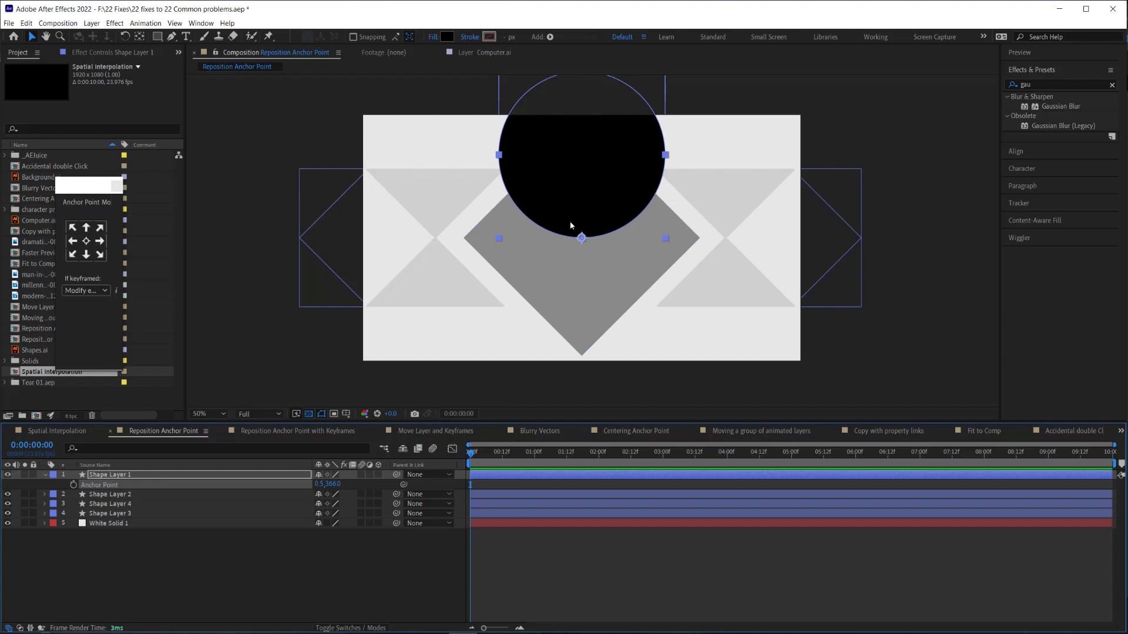
pyautogui.moveTo(576, 169); pyautogui.dragTo(620, 315)
pyautogui.hotkey('ctrl', 'alt', 'Home')
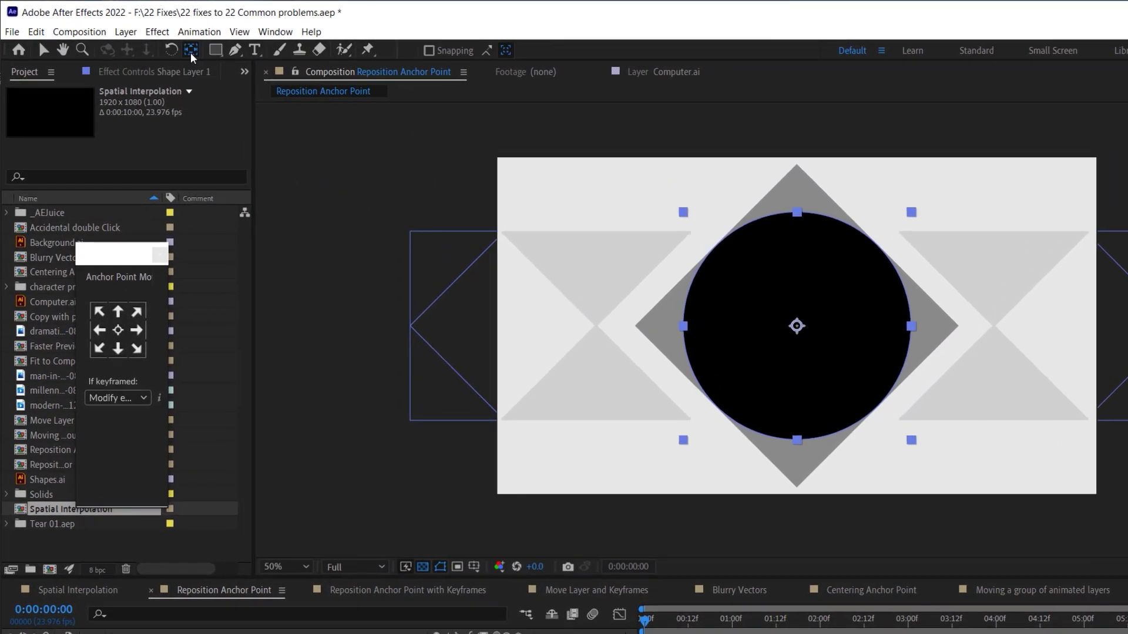
# Move Shape Layer 1's anchor point to the circle's bottom edge with the Pan Behind tool, keeping the circle in place
pyautogui.click(139, 36)
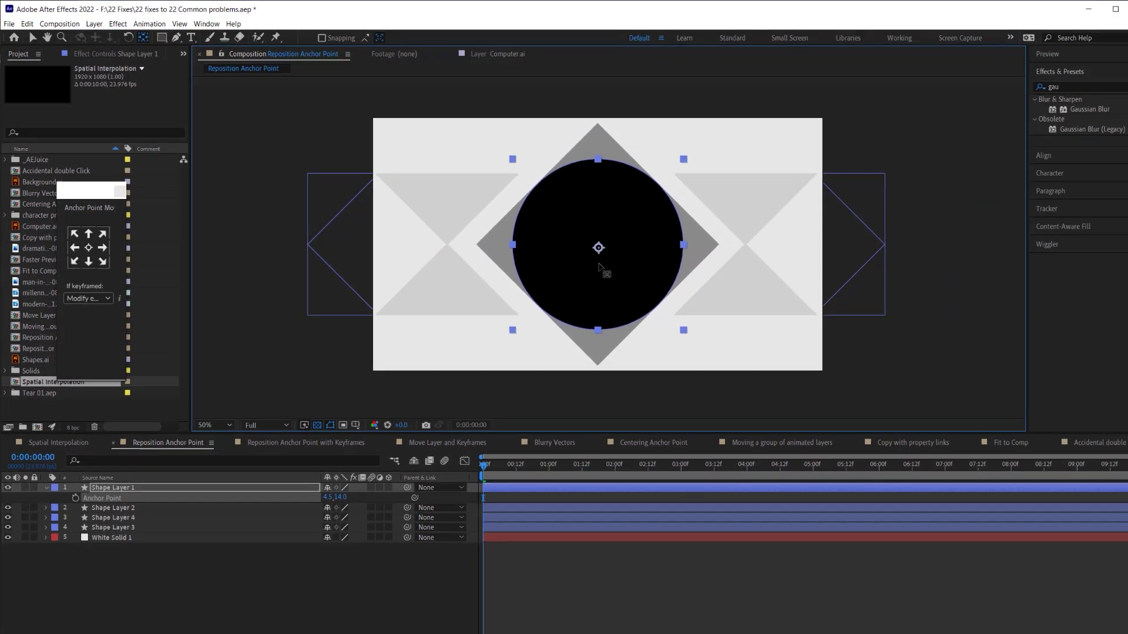
pyautogui.moveTo(795, 338); pyautogui.dragTo(795, 432)
pyautogui.moveTo(581, 315); pyautogui.dragTo(580, 323)
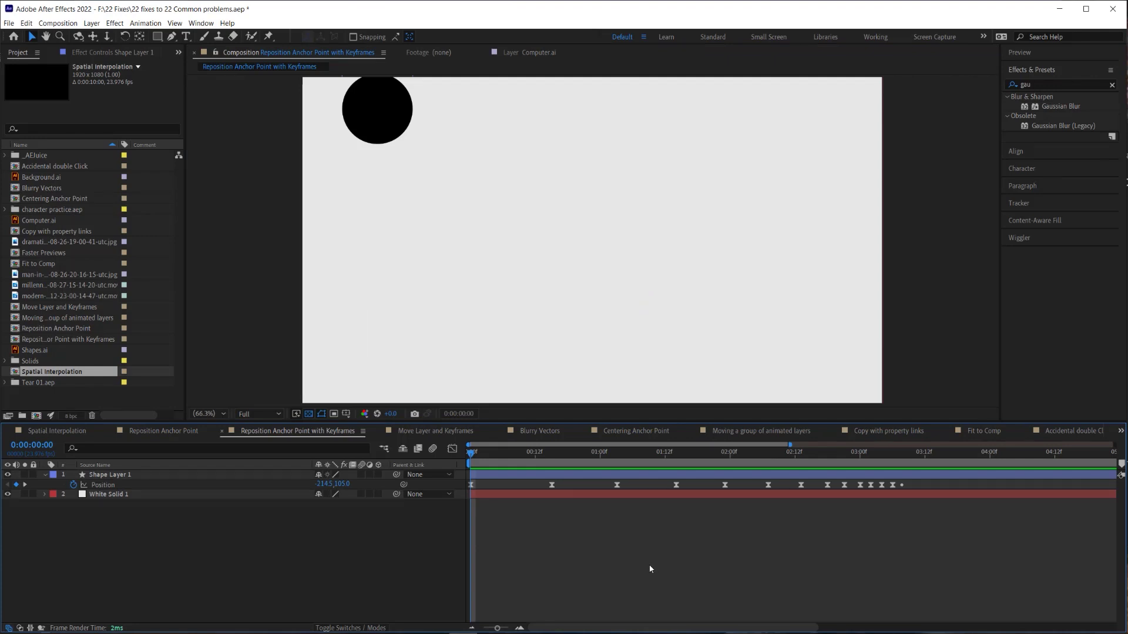
# Select the bouncing circle's layer and scrub through its motion path to 0:00:01:11 to examine the off-center anchor point
pyautogui.click(502, 480)
pyautogui.click(503, 477)
pyautogui.moveTo(477, 459); pyautogui.dragTo(639, 491)
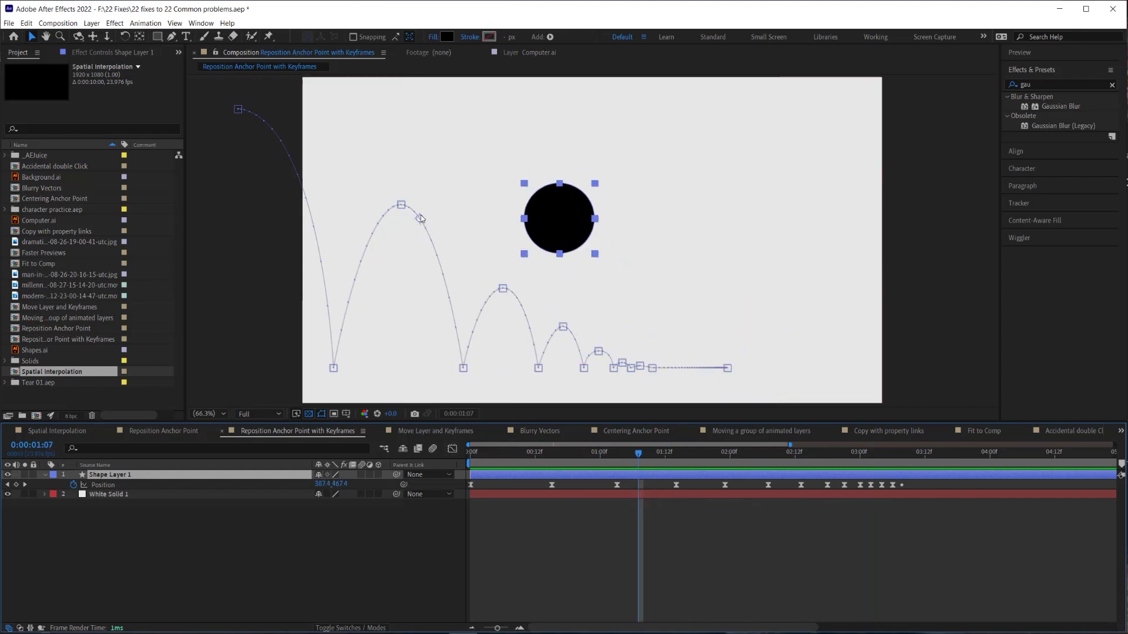
pyautogui.moveTo(540, 465); pyautogui.dragTo(660, 470)
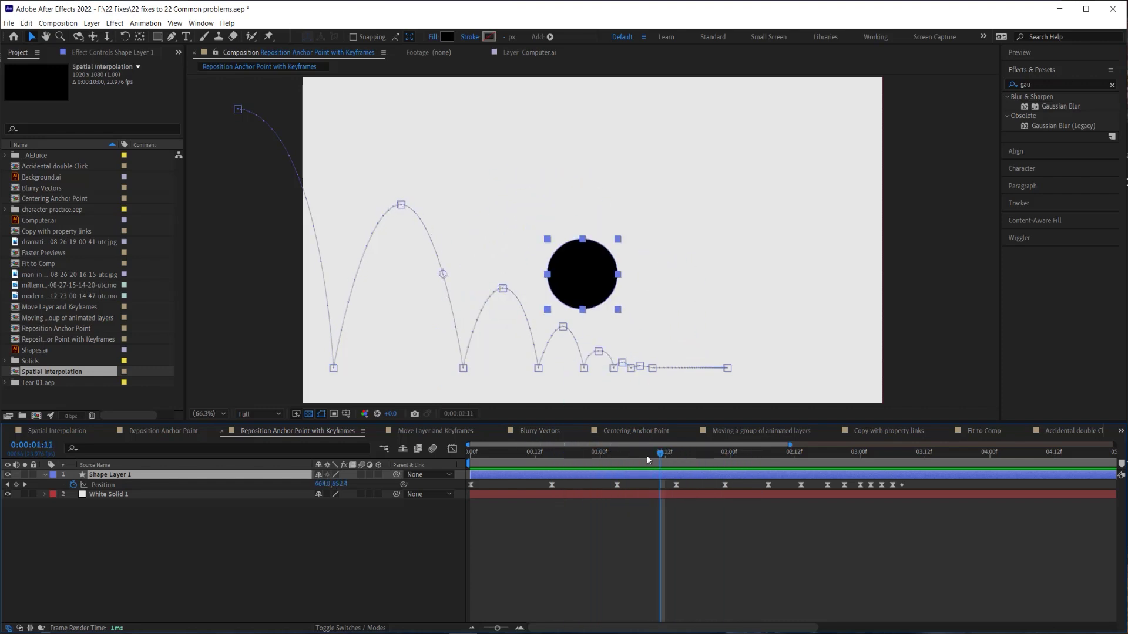
# Try scaling Shape Layer 1 into a tall, narrow ellipse around its off-center anchor point, and undo the scale changes
pyautogui.press('s')
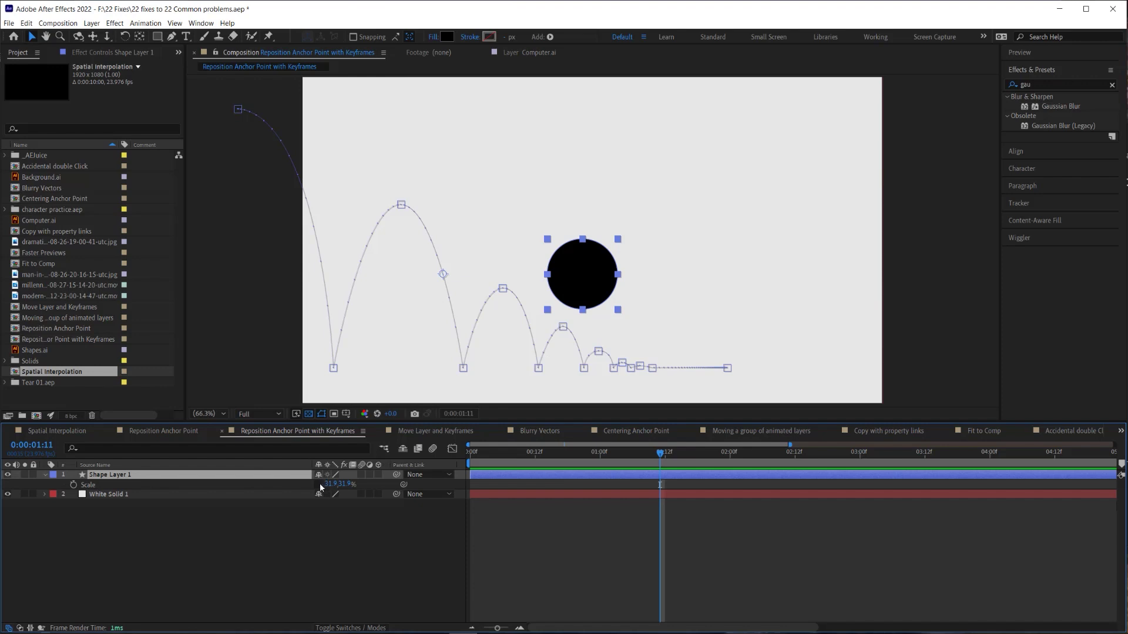
pyautogui.moveTo(348, 489); pyautogui.dragTo(315, 484)
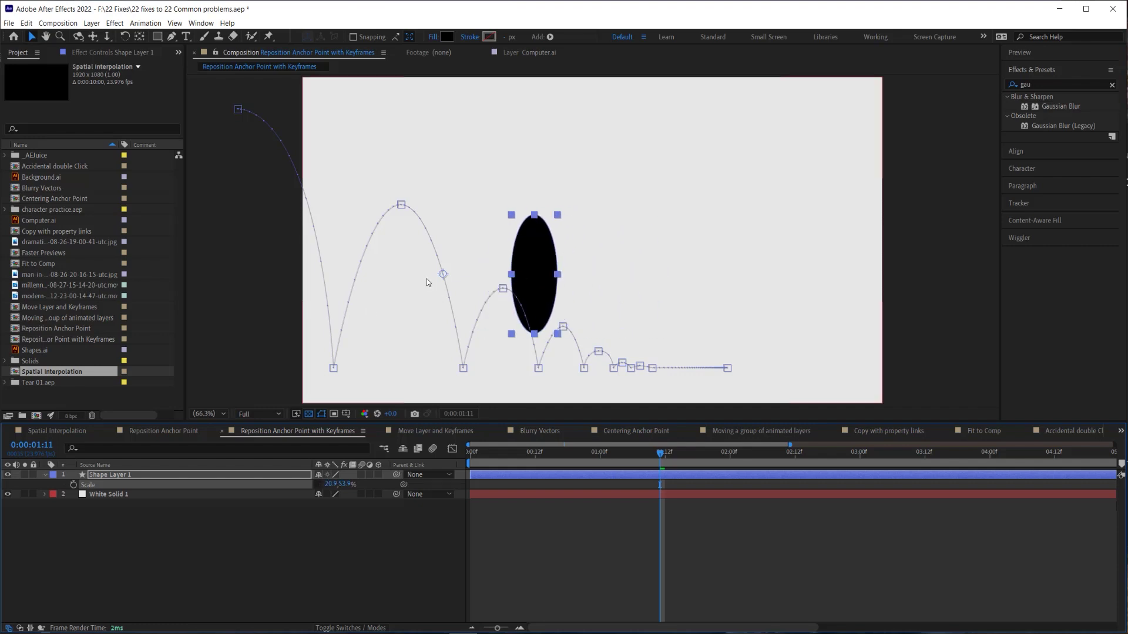
pyautogui.hotkey('ctrl', 'z')
pyautogui.hotkey('ctrl', 'z')
pyautogui.click(591, 531)
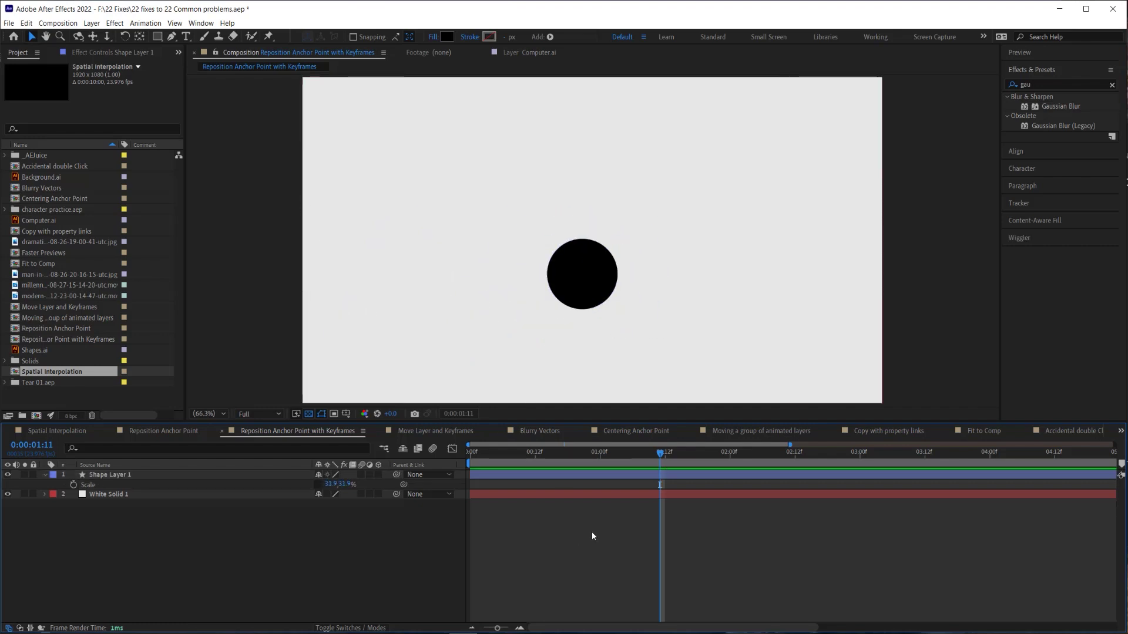
# Show the Animation Composer 3 - Anchor Point Mover with Shape Layer 1 selected and place it over the composition view's edge
pyautogui.click(575, 476)
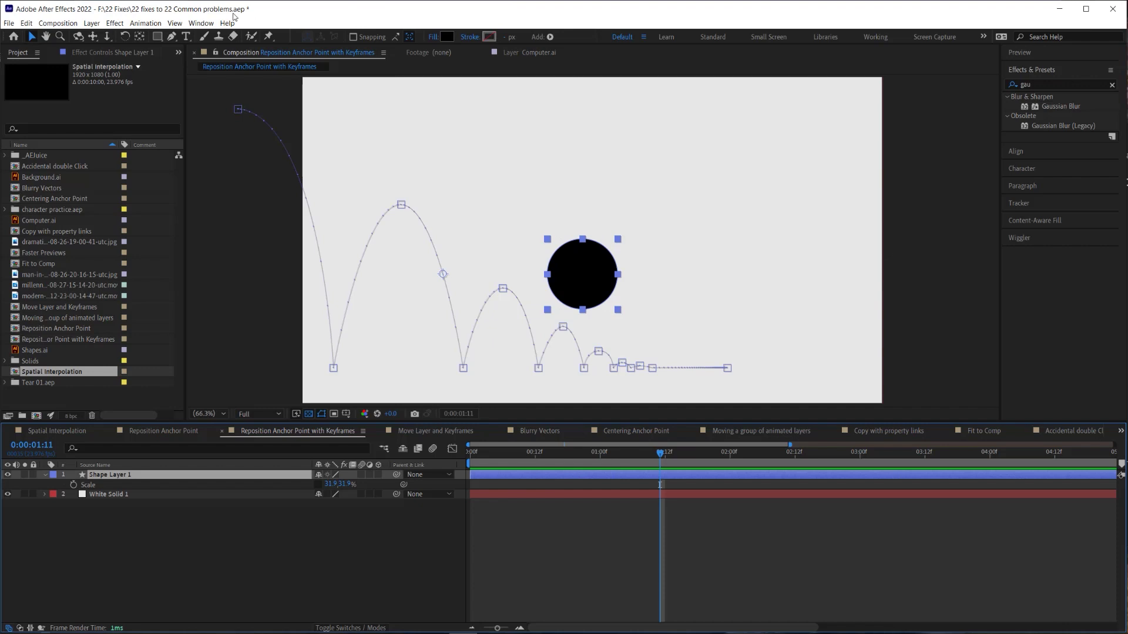
pyautogui.click(201, 23)
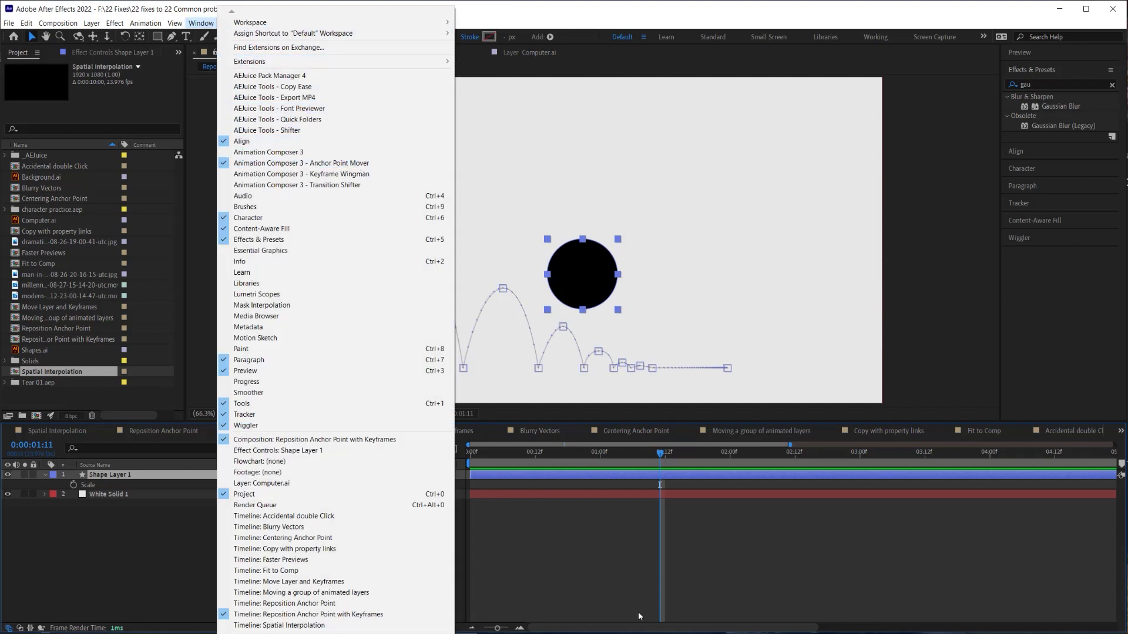
pyautogui.click(363, 163)
pyautogui.moveTo(282, 202); pyautogui.dragTo(278, 182)
# Move Shape Layer 1's anchor point to the circle's bottom center, keeping the keyframe option at Modify existing keyframes
pyautogui.click(300, 283)
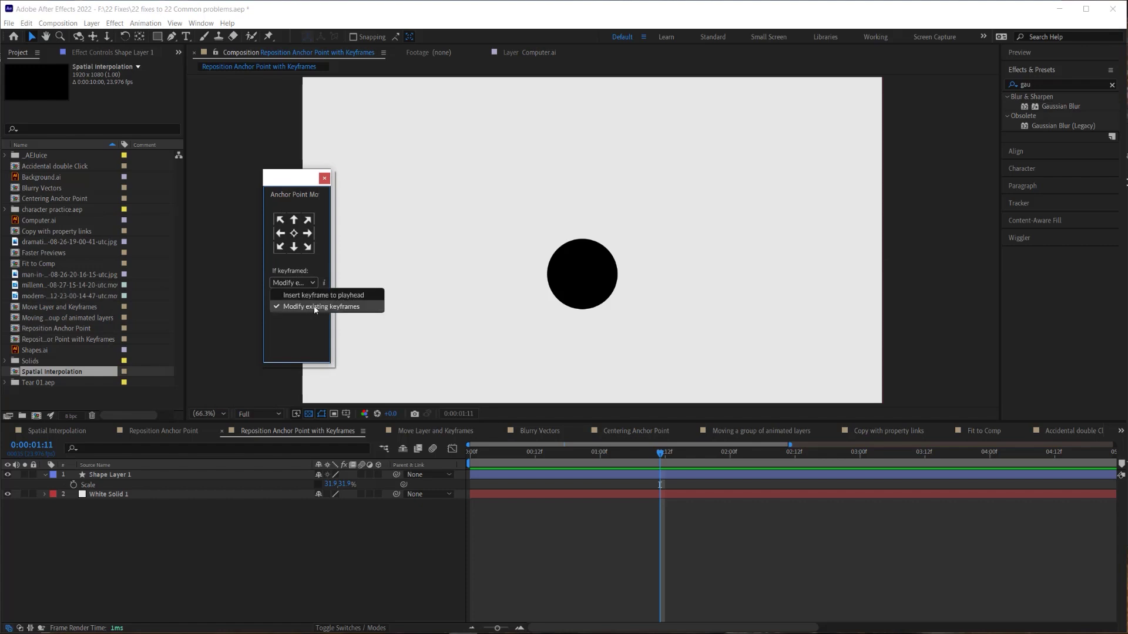
pyautogui.click(393, 451)
pyautogui.click(110, 475)
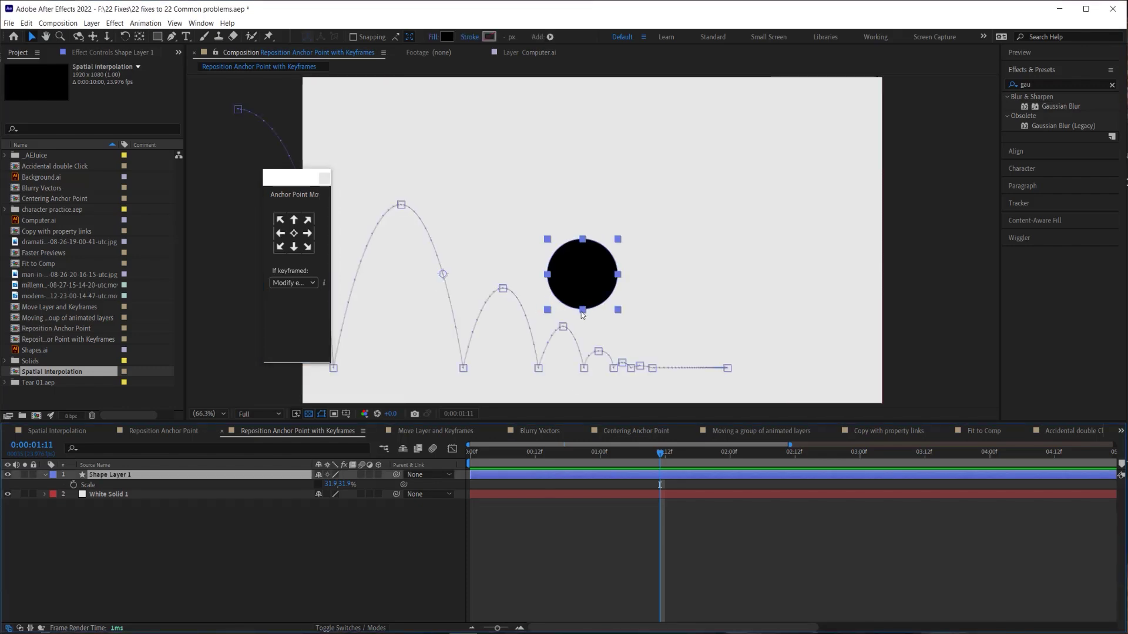
pyautogui.click(292, 283)
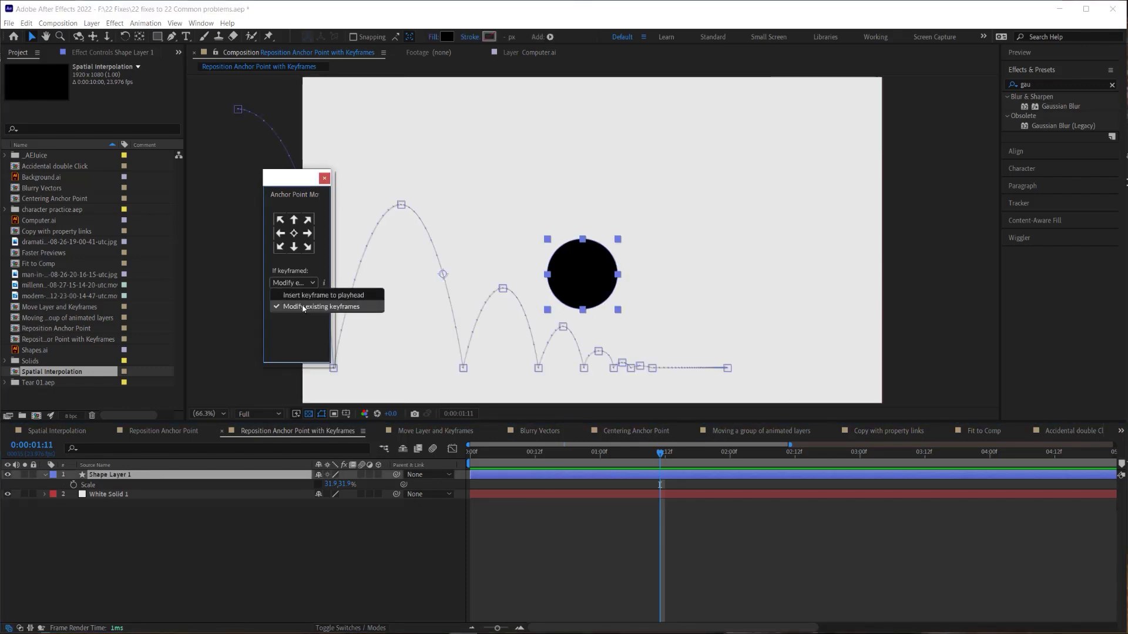
pyautogui.click(298, 281)
pyautogui.click(292, 249)
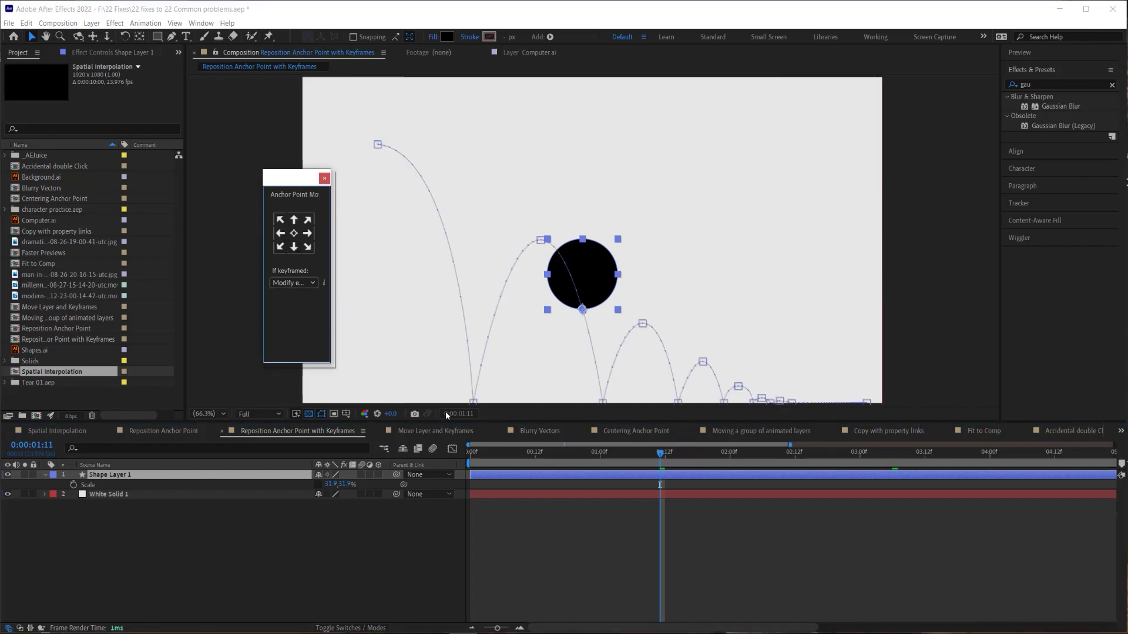
# Play the bouncing circle animation from the first frame to check the motion with the repositioned anchor point
pyautogui.moveTo(660, 453); pyautogui.dragTo(471, 454)
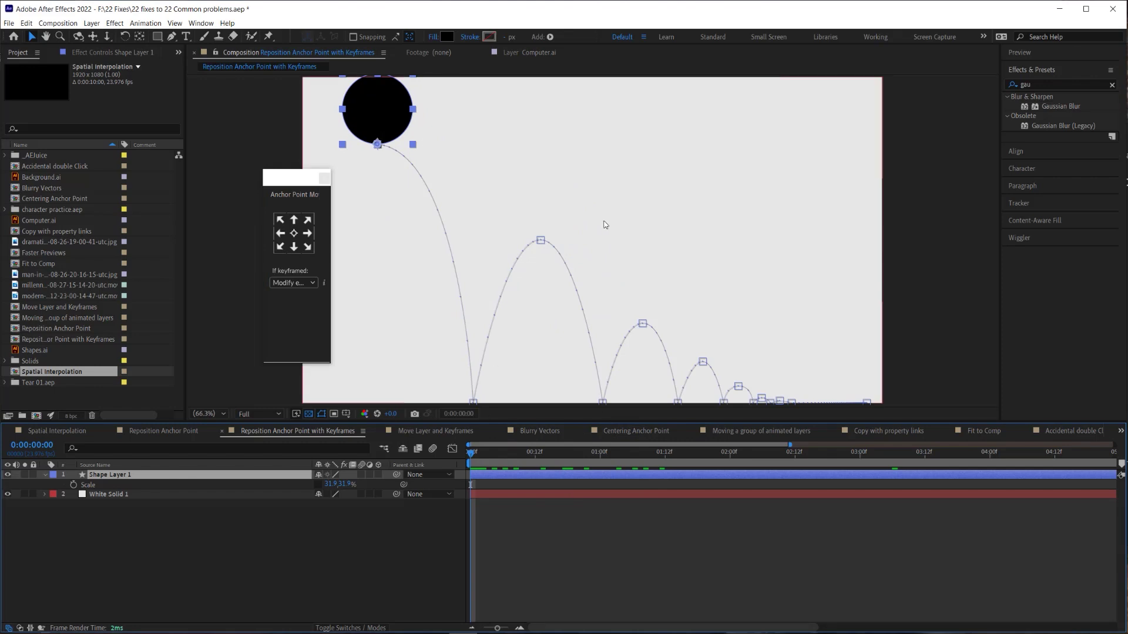
pyautogui.press('space')
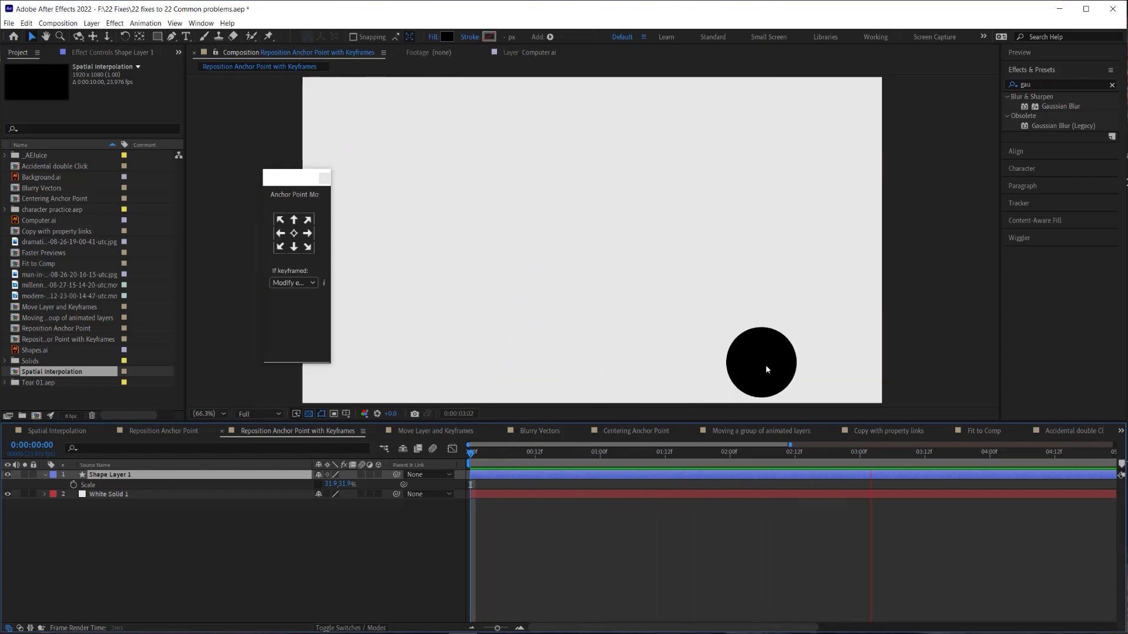
pyautogui.click(767, 370)
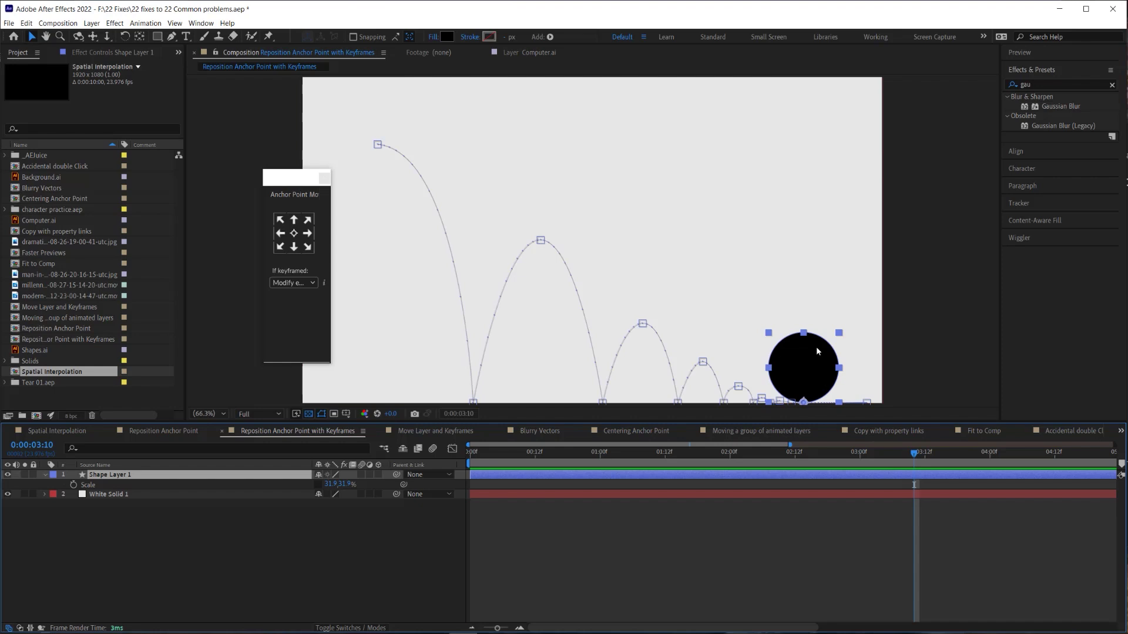
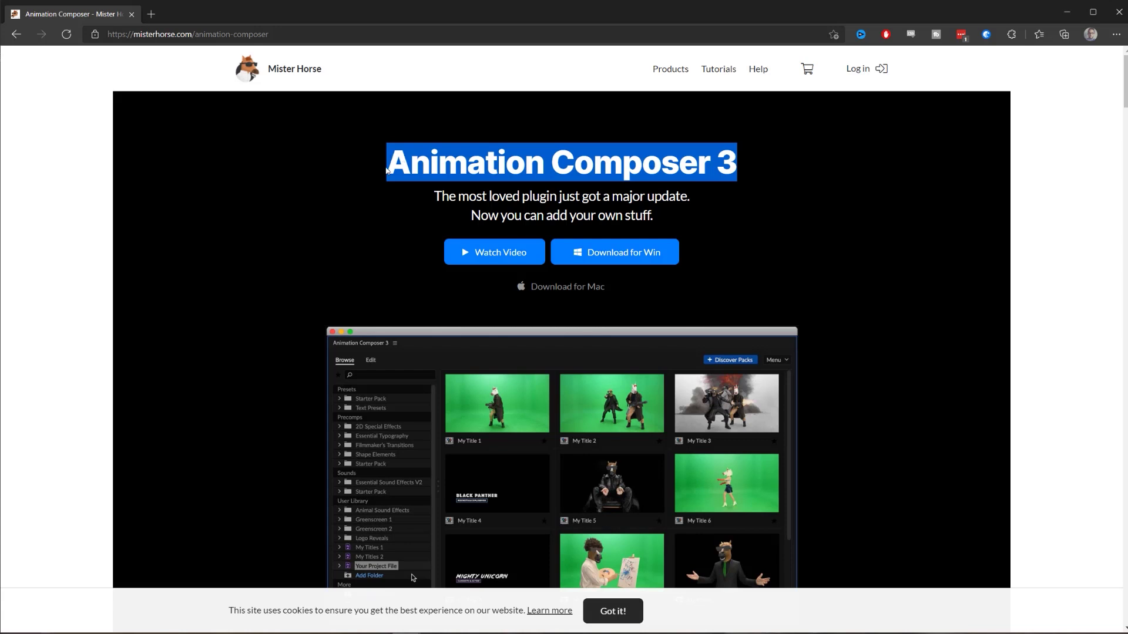
pyautogui.click(385, 171)
pyautogui.moveTo(385, 170); pyautogui.dragTo(823, 184)
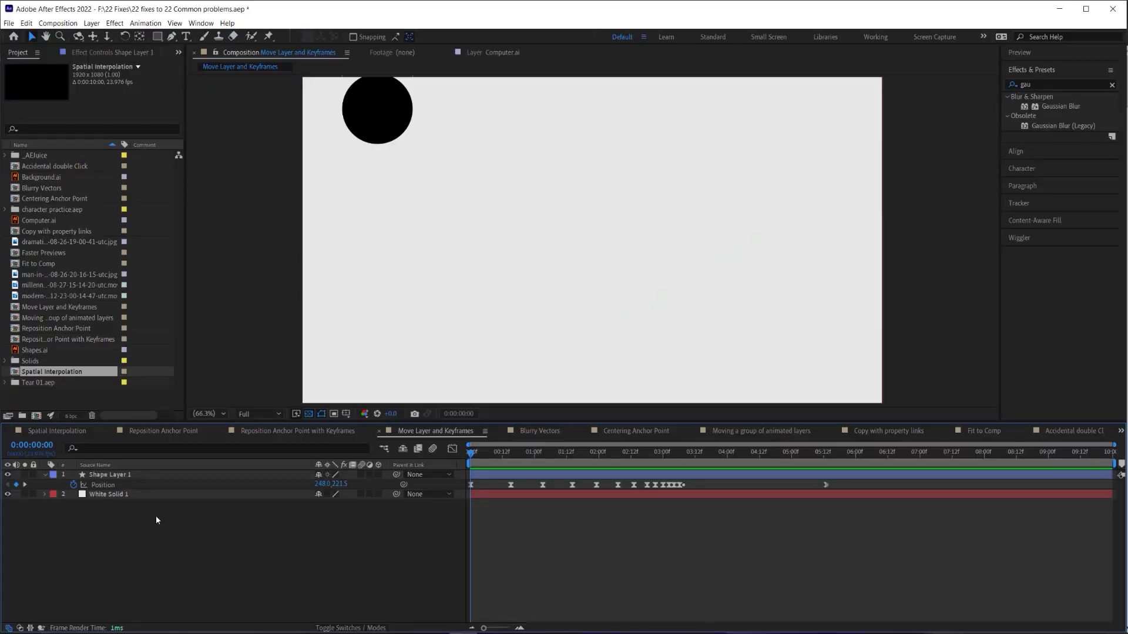
# Try shifting Shape Layer 1's horizontal position to -148 at the first frame only, and undo the change
pyautogui.click(178, 483)
pyautogui.click(178, 476)
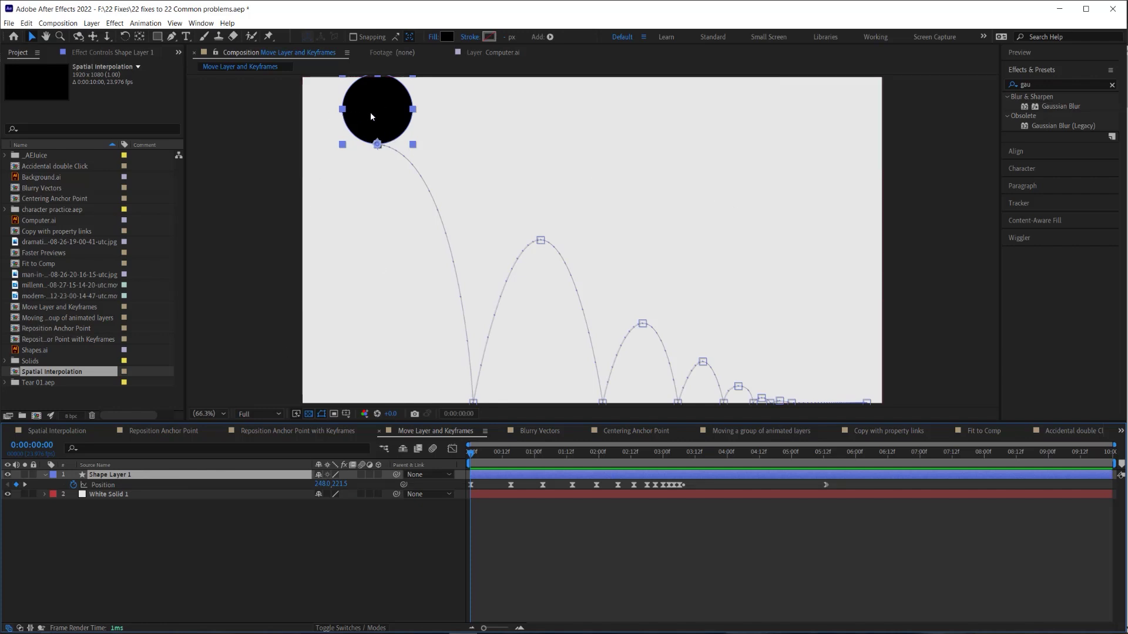
pyautogui.click(421, 508)
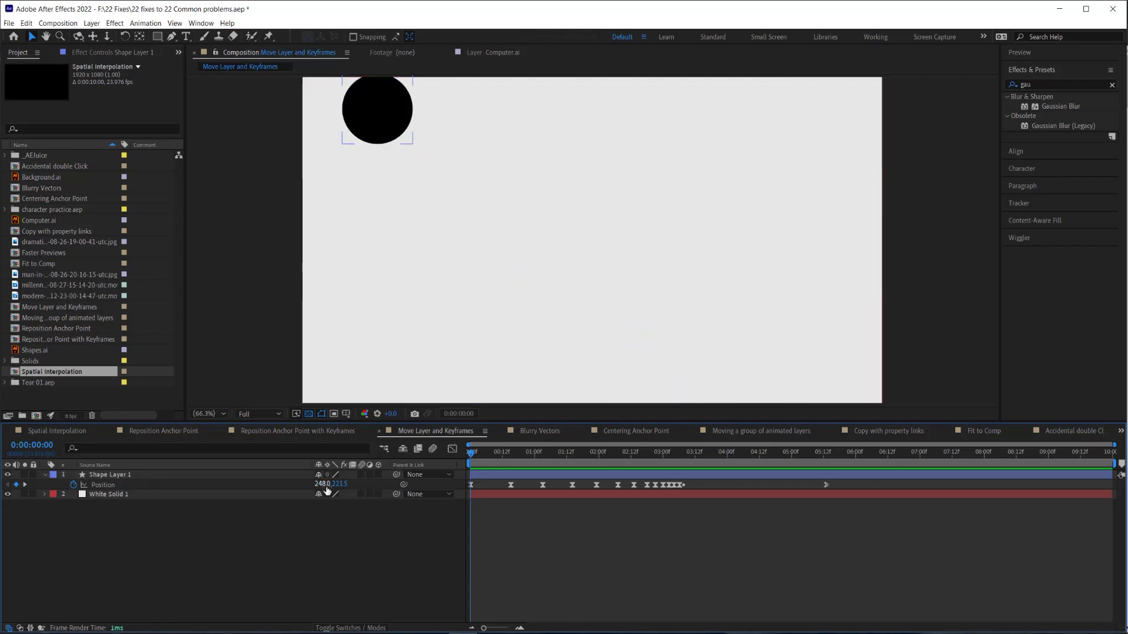
pyautogui.moveTo(327, 490); pyautogui.dragTo(122, 493)
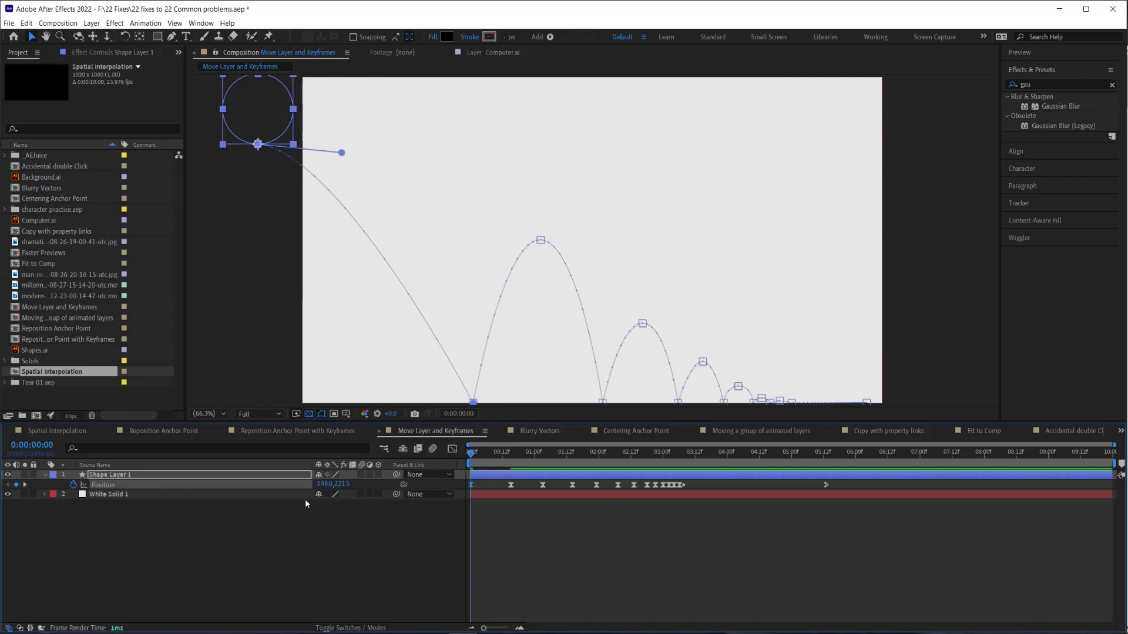
pyautogui.hotkey('ctrl', 'z')
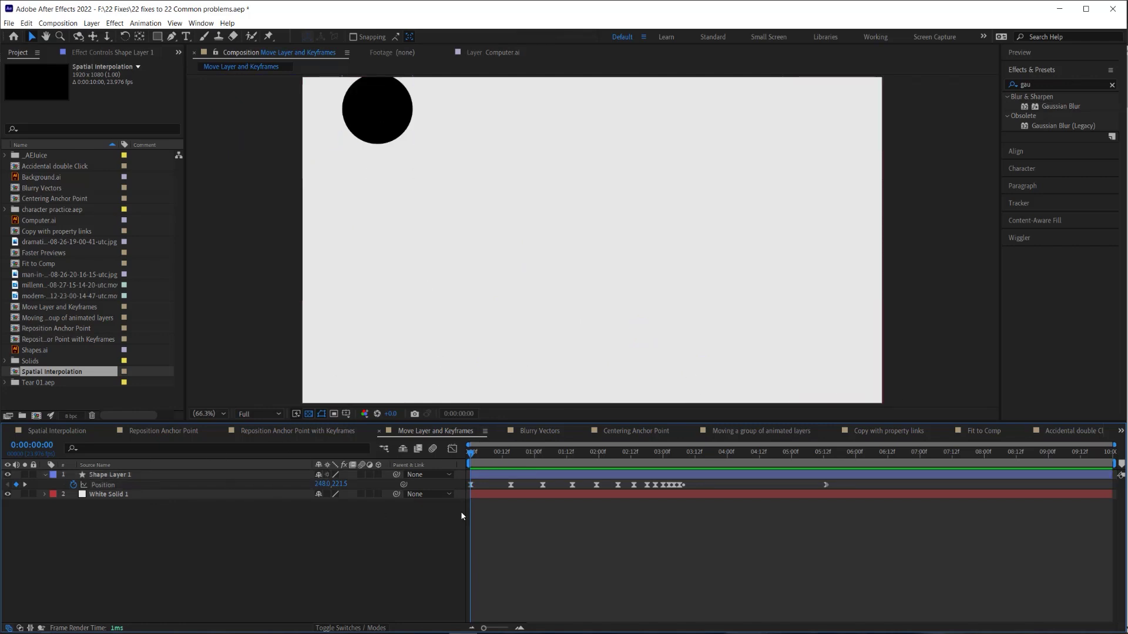
# Shift Shape Layer 1's whole motion path by selecting all position keyframes and setting the horizontal position to 223 at 0:00:00:15
pyautogui.moveTo(845, 481); pyautogui.dragTo(455, 495)
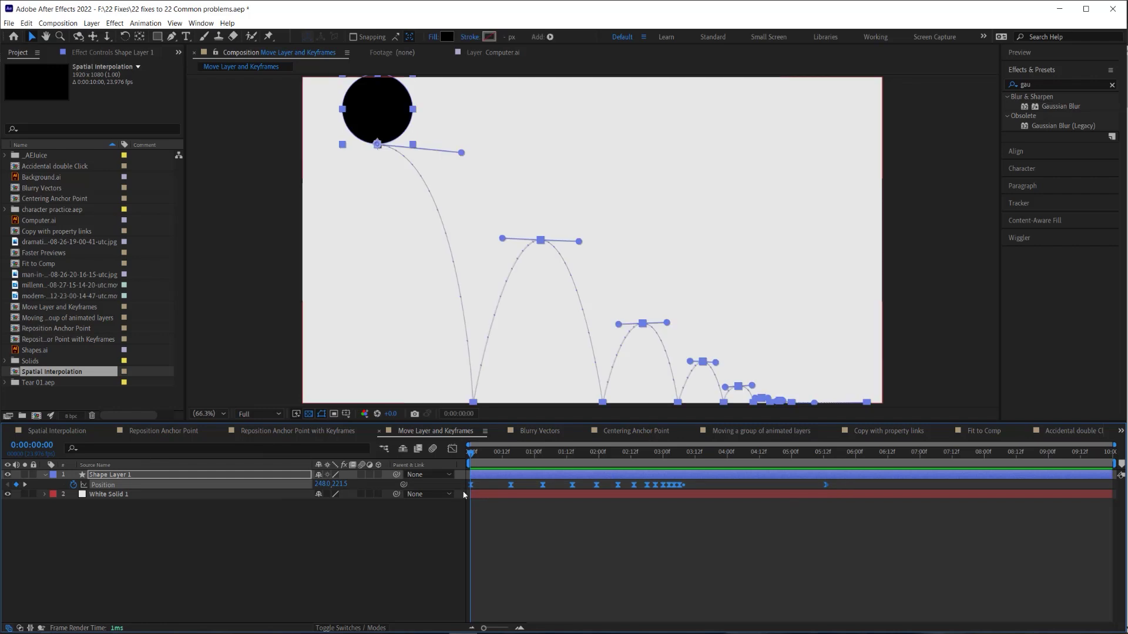
pyautogui.moveTo(479, 456); pyautogui.dragTo(510, 473)
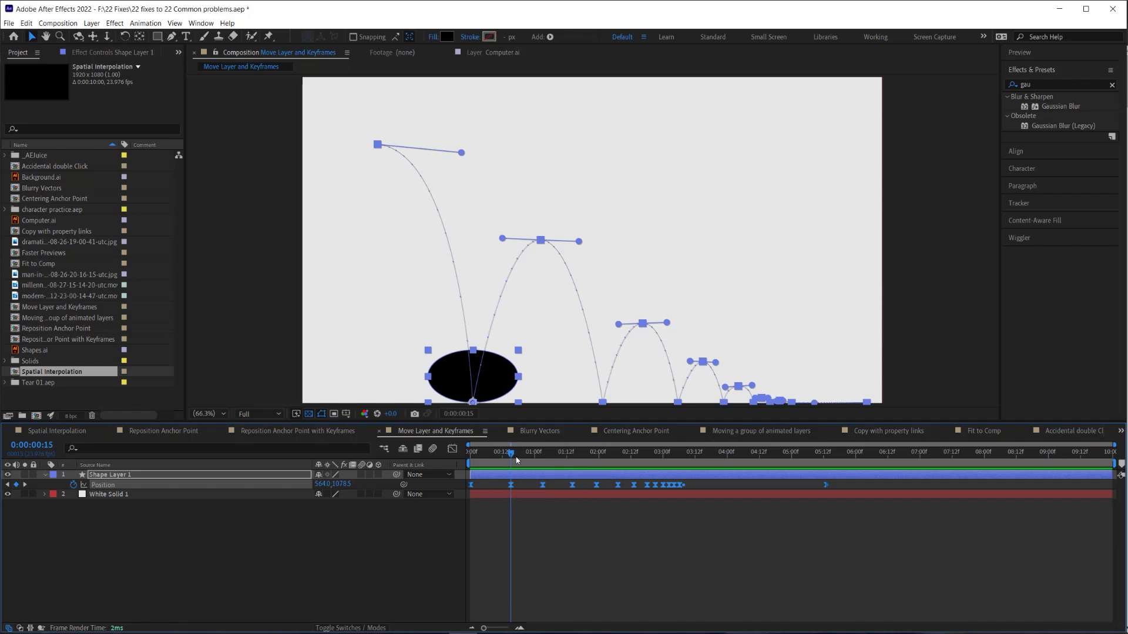
pyautogui.moveTo(514, 459)
pyautogui.mouseDown()
pyautogui.moveTo(542, 459)
pyautogui.moveTo(513, 464)
pyautogui.mouseUp()
pyautogui.moveTo(322, 486); pyautogui.dragTo(143, 502)
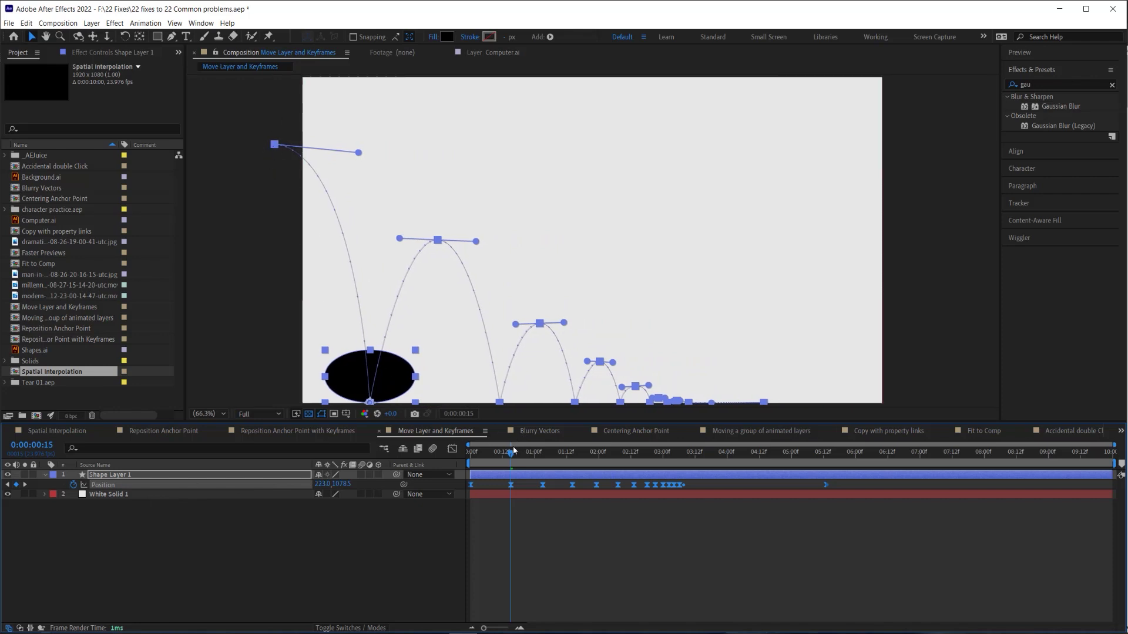
# From the first frame, shift Shape Layer 1's whole motion path further left by lowering the horizontal position with all position keyframes selected
pyautogui.press('Home')
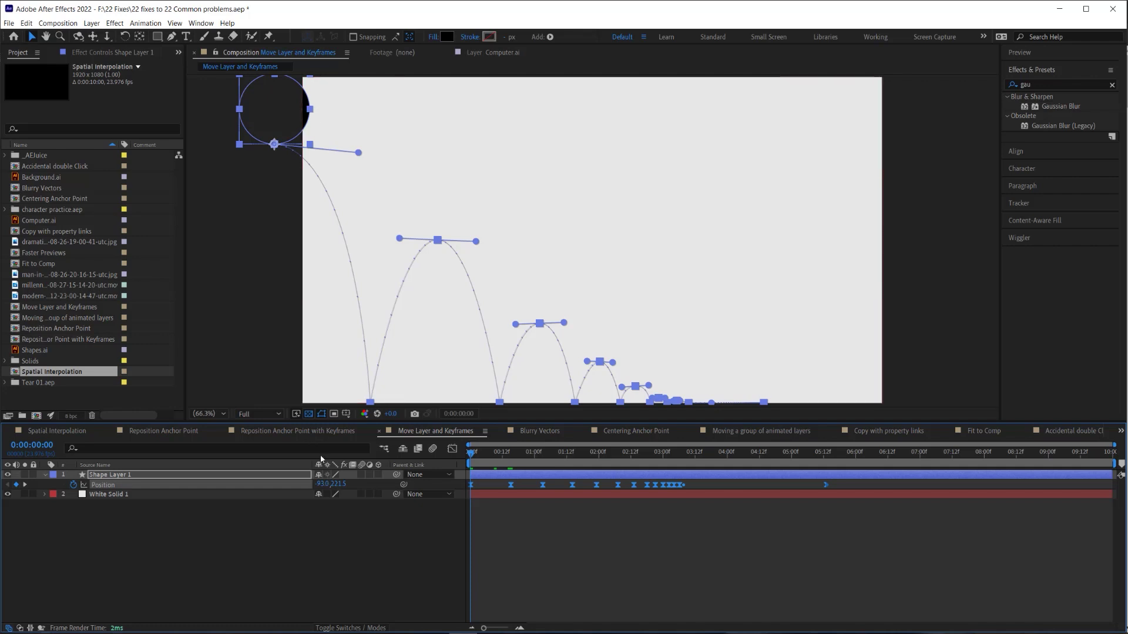
pyautogui.moveTo(323, 483); pyautogui.dragTo(303, 483)
pyautogui.click(400, 554)
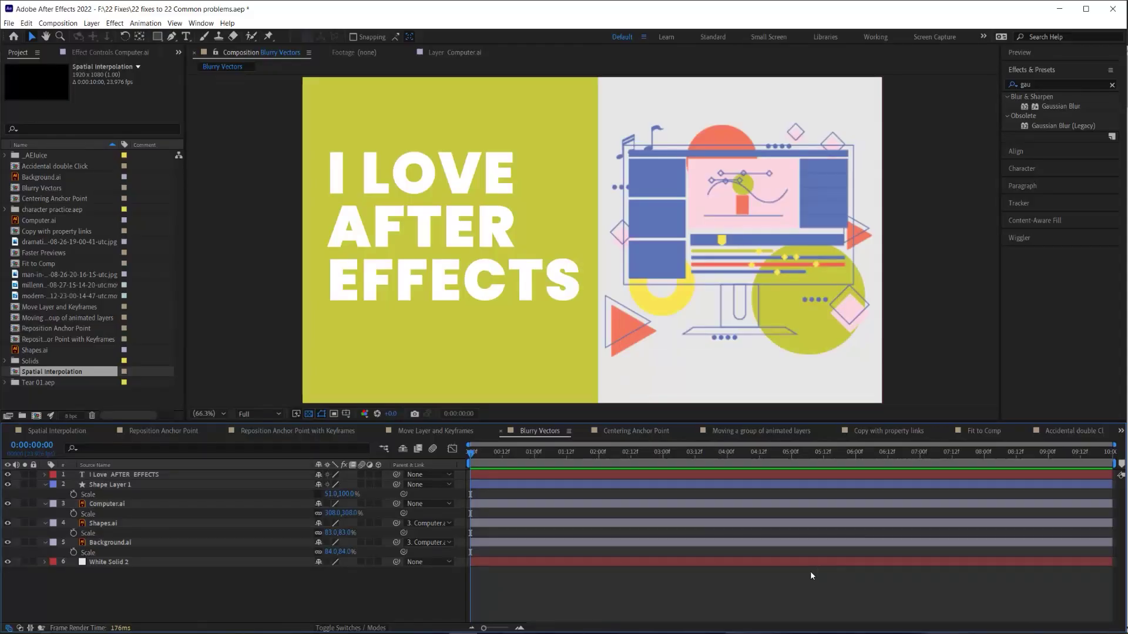
# Turn on continuous rasterization for the Computer.ai, Shapes.ai and Background.ai layers to sharpen the scaled vector artwork
pyautogui.click(113, 503)
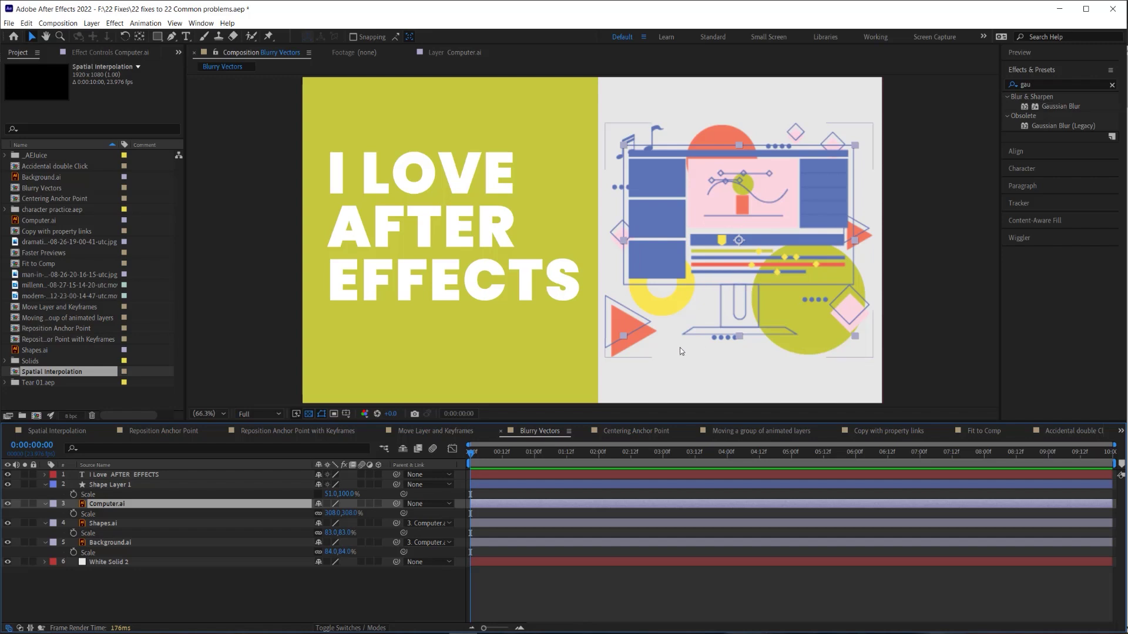
pyautogui.click(327, 504)
pyautogui.click(327, 542)
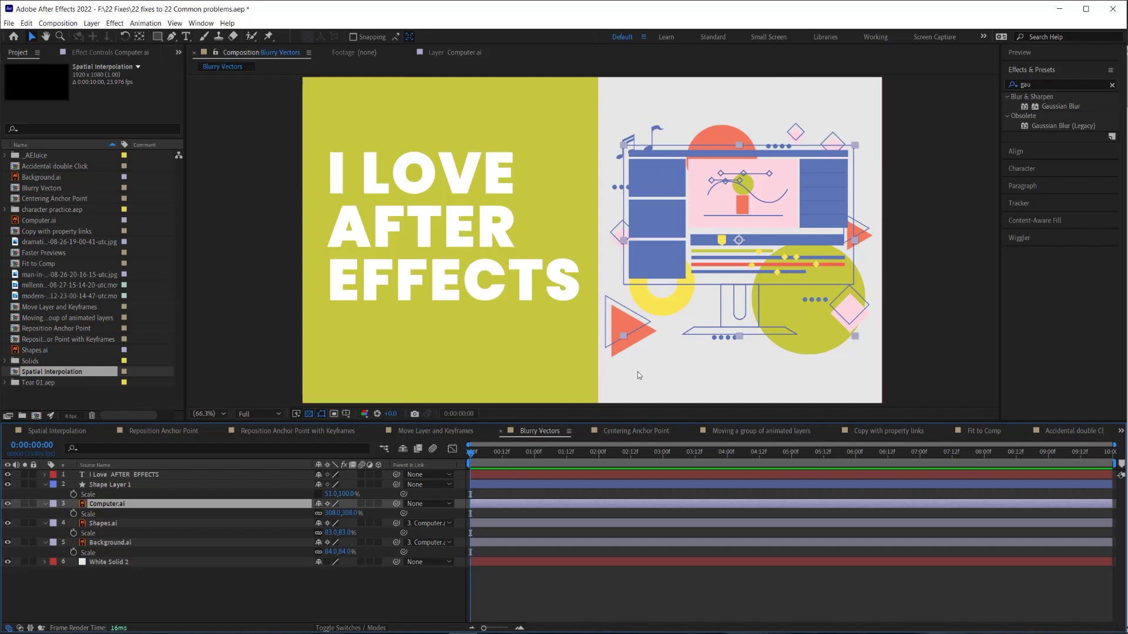
pyautogui.click(327, 504)
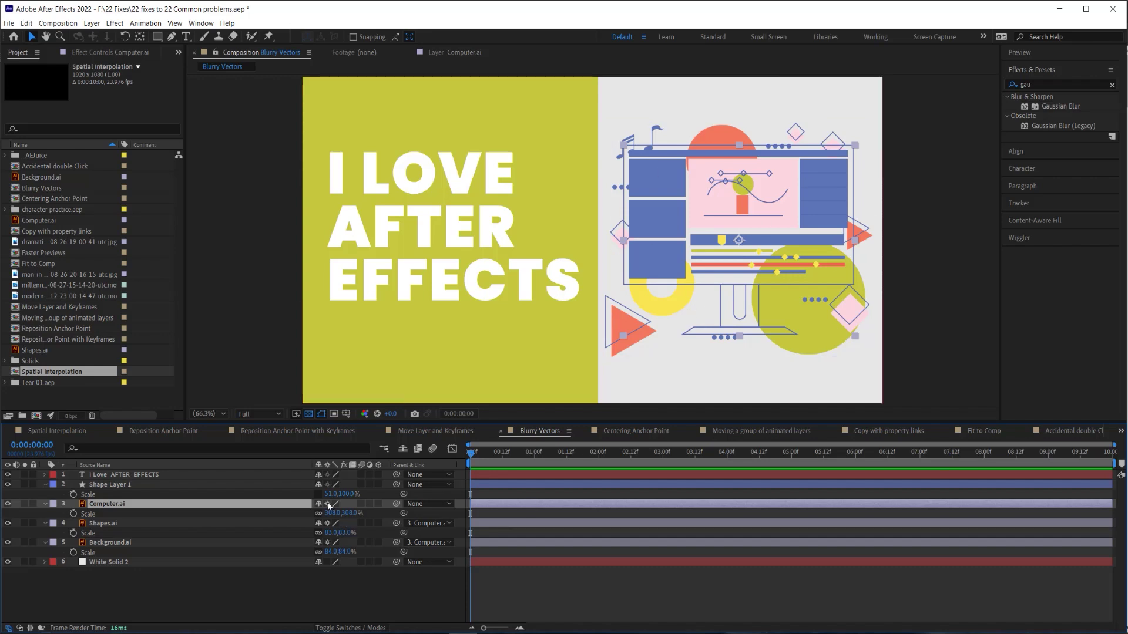
# Create a shape layer of outlines from the Computer.ai vector layer
pyautogui.rightClick(134, 505)
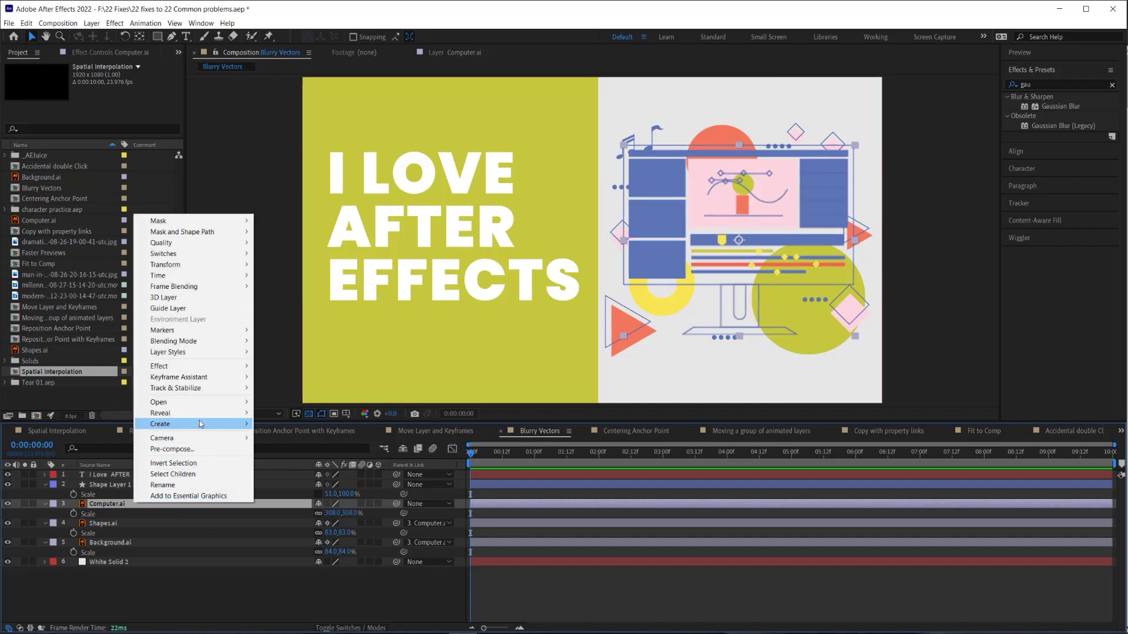
pyautogui.moveTo(207, 424)
pyautogui.click(308, 457)
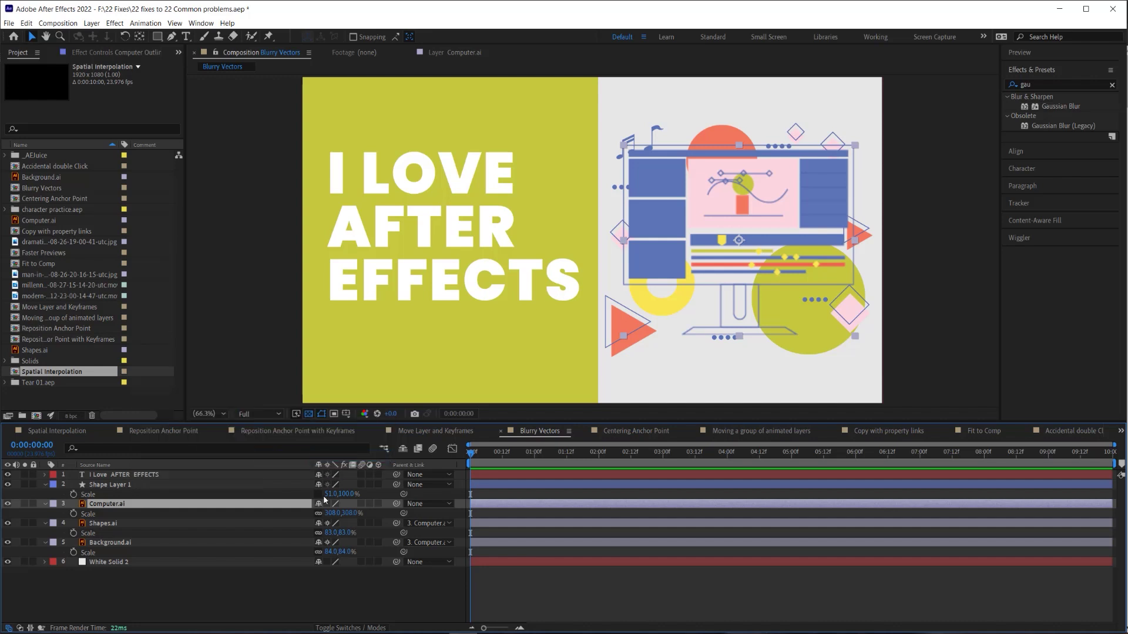
pyautogui.click(777, 252)
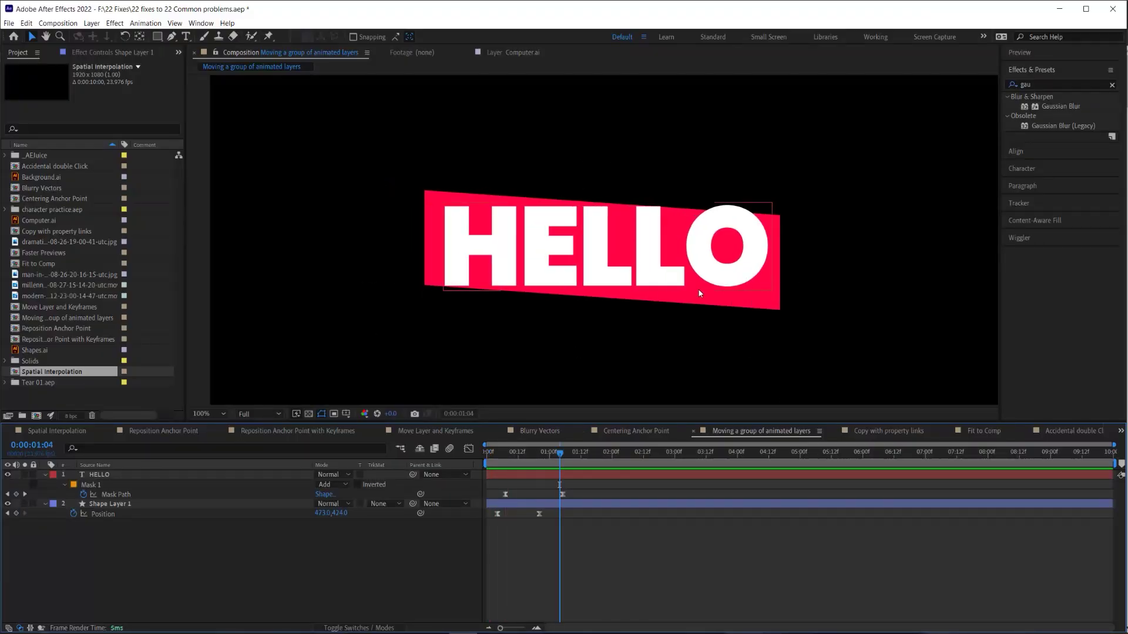
# Set the current time to 0:00:01:07 and reveal the Position property of both HELLO and Shape Layer 1
pyautogui.scroll(-2, 662, 302)
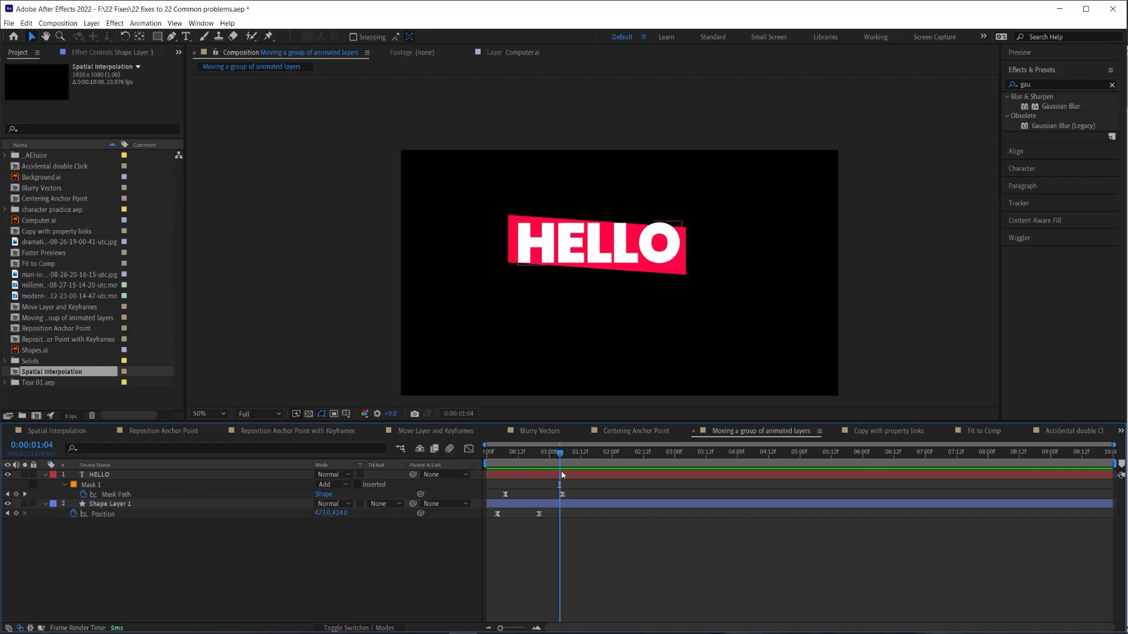
pyautogui.moveTo(558, 460); pyautogui.dragTo(568, 483)
pyautogui.click(146, 503)
pyautogui.click(147, 474)
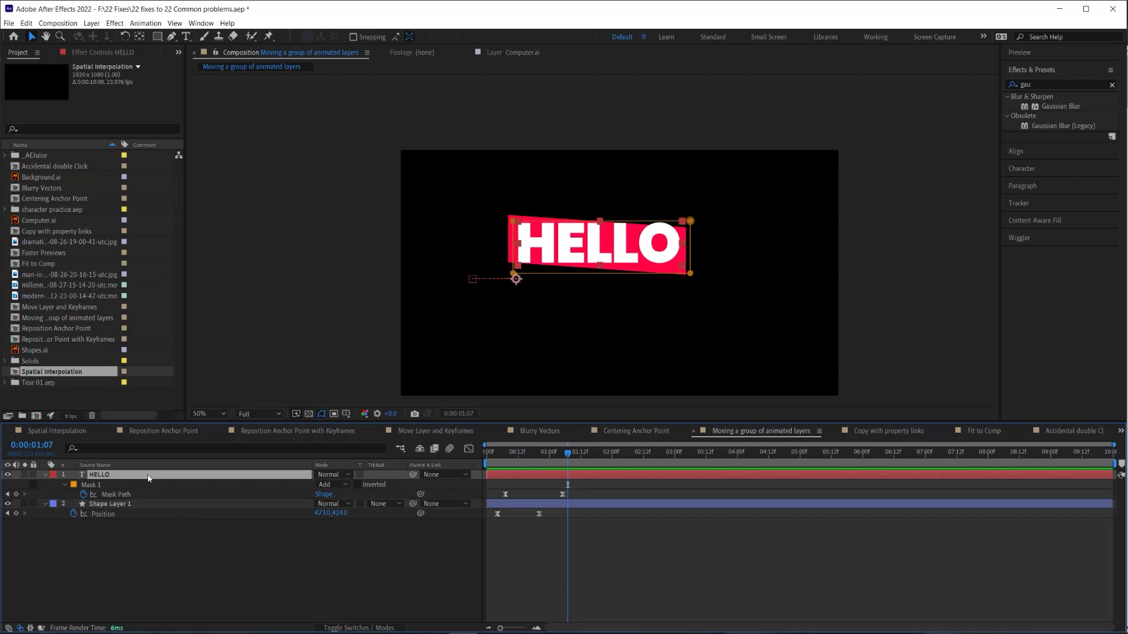
pyautogui.keyDown('shift'); pyautogui.click(137, 504); pyautogui.keyUp('shift')
pyautogui.press('p')
pyautogui.click(469, 547)
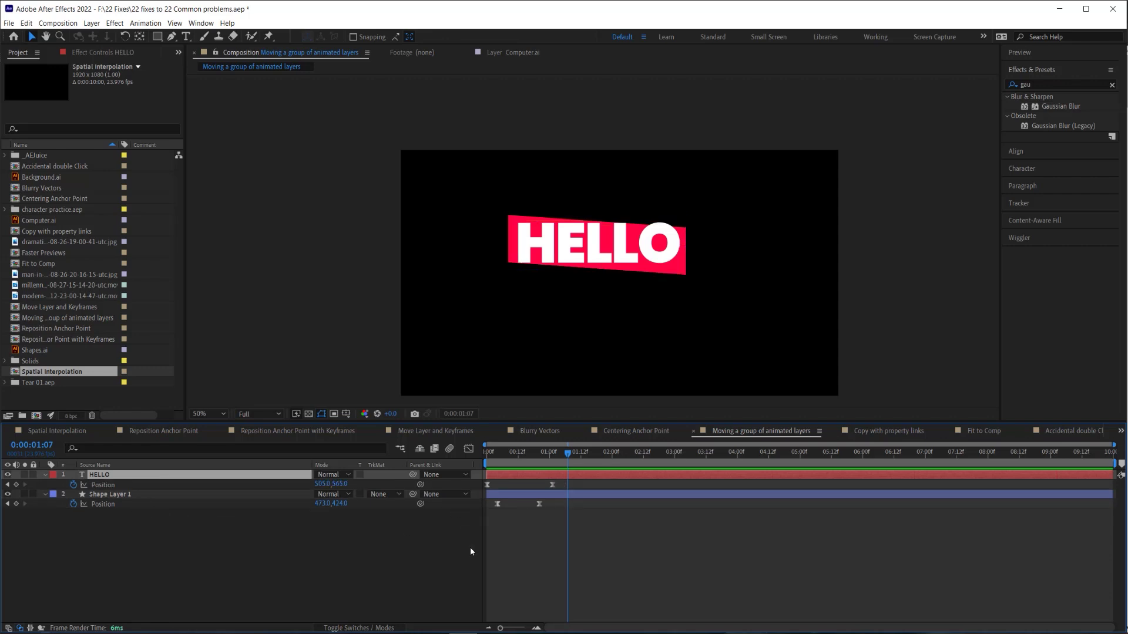
# Add a null object to the composition and parent HELLO and Shape Layer 1 to it
pyautogui.click(91, 23)
pyautogui.moveTo(207, 36)
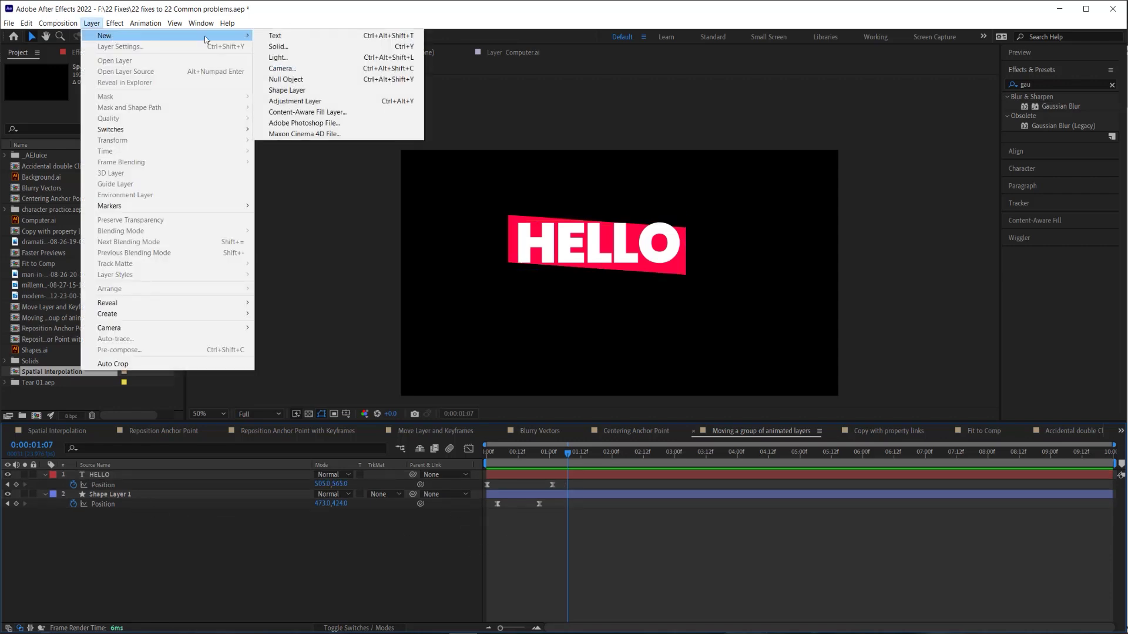
pyautogui.click(300, 82)
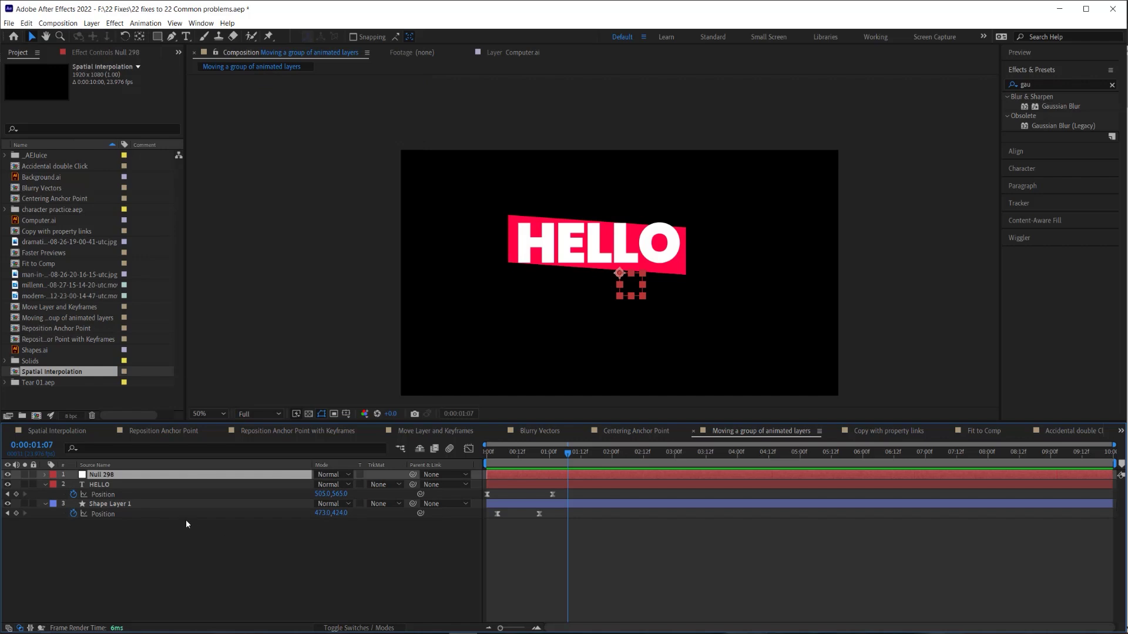
pyautogui.click(148, 486)
pyautogui.keyDown('shift'); pyautogui.click(141, 503); pyautogui.keyUp('shift')
pyautogui.moveTo(413, 484); pyautogui.dragTo(236, 479)
# Reveal the null's Position and set it to 1077, 681 so both animated layers move together
pyautogui.click(235, 478)
pyautogui.press('p')
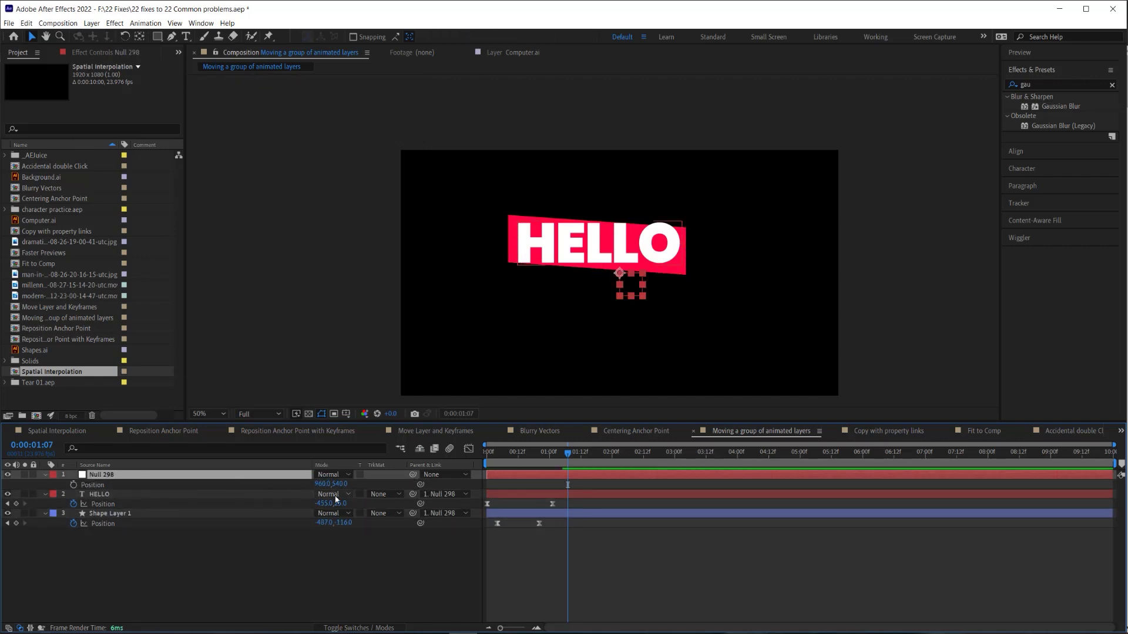
pyautogui.moveTo(323, 484); pyautogui.dragTo(425, 485)
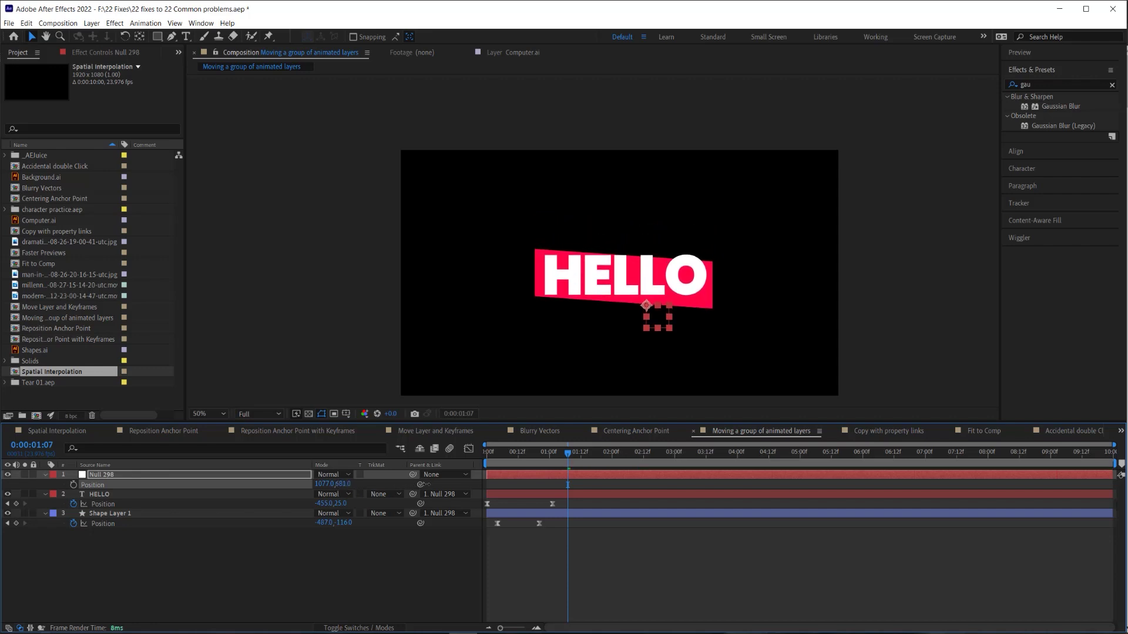
# Delete the null object, keeping HELLO and Shape Layer 1
pyautogui.click(541, 524)
pyautogui.click(569, 477)
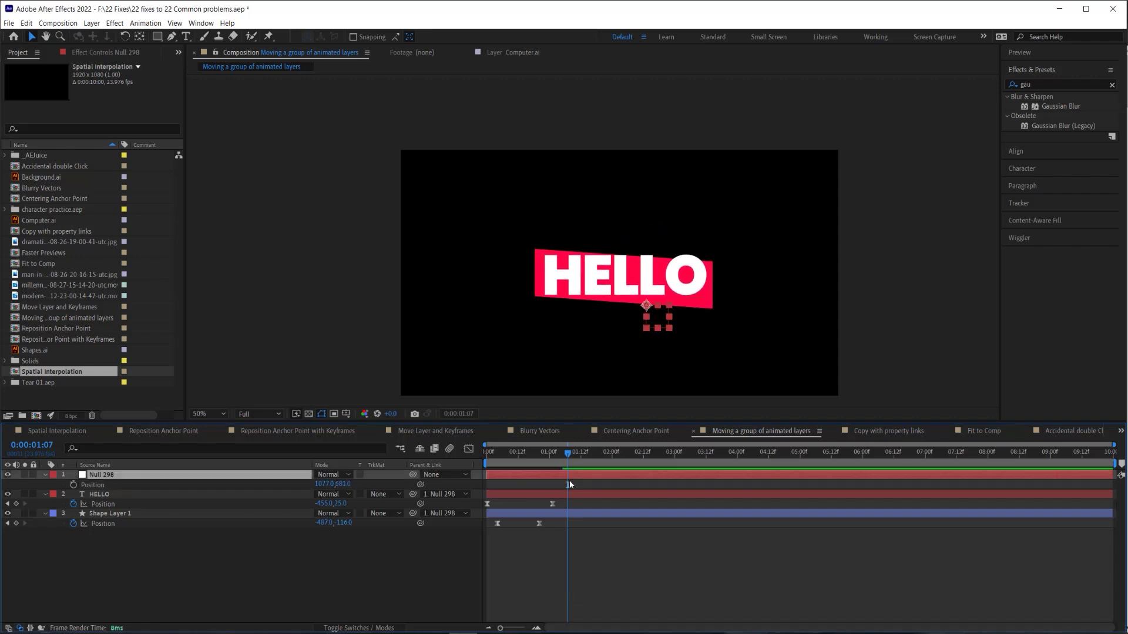
pyautogui.press('Delete')
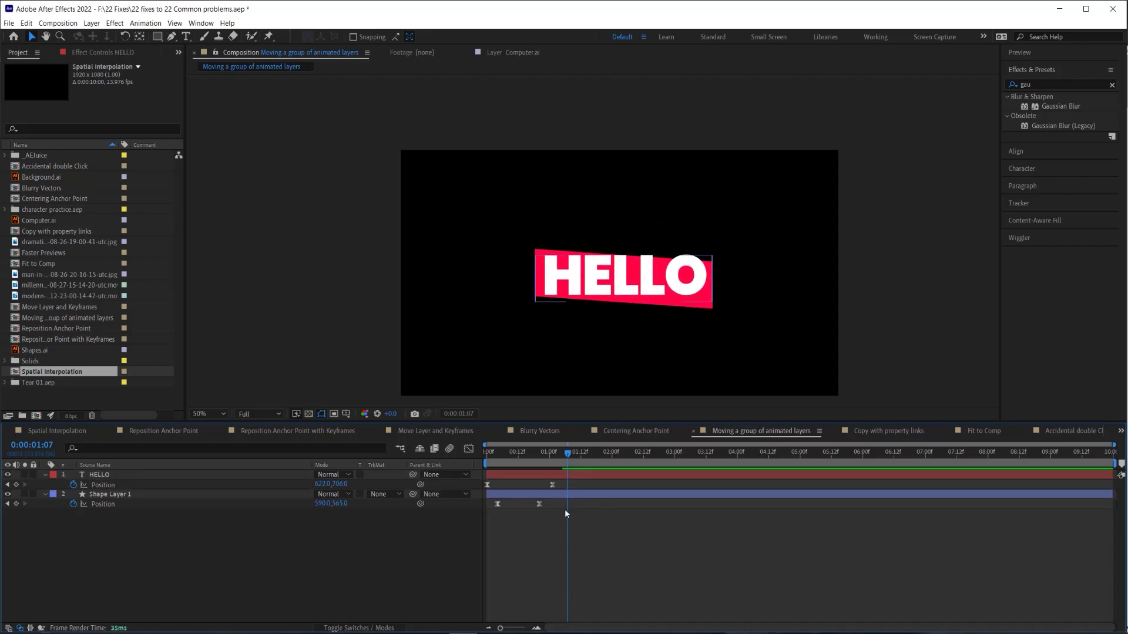
# Step back through the earlier frames and play the repositioned HELLO animation to check its motion
pyautogui.press('pageup')
pyautogui.press('pageup')
pyautogui.press('pageup')
pyautogui.press('pageup')
pyautogui.press('pageup')
pyautogui.press('pageup')
pyautogui.press('pageup')
pyautogui.press('pageup')
pyautogui.press('pageup')
pyautogui.press('pageup')
pyautogui.press('pageup')
pyautogui.press('pageup')
pyautogui.press('pageup')
pyautogui.press('pageup')
pyautogui.press('pageup')
pyautogui.press('pageup')
pyautogui.press('pageup')
pyautogui.press('pageup')
pyautogui.press('space')
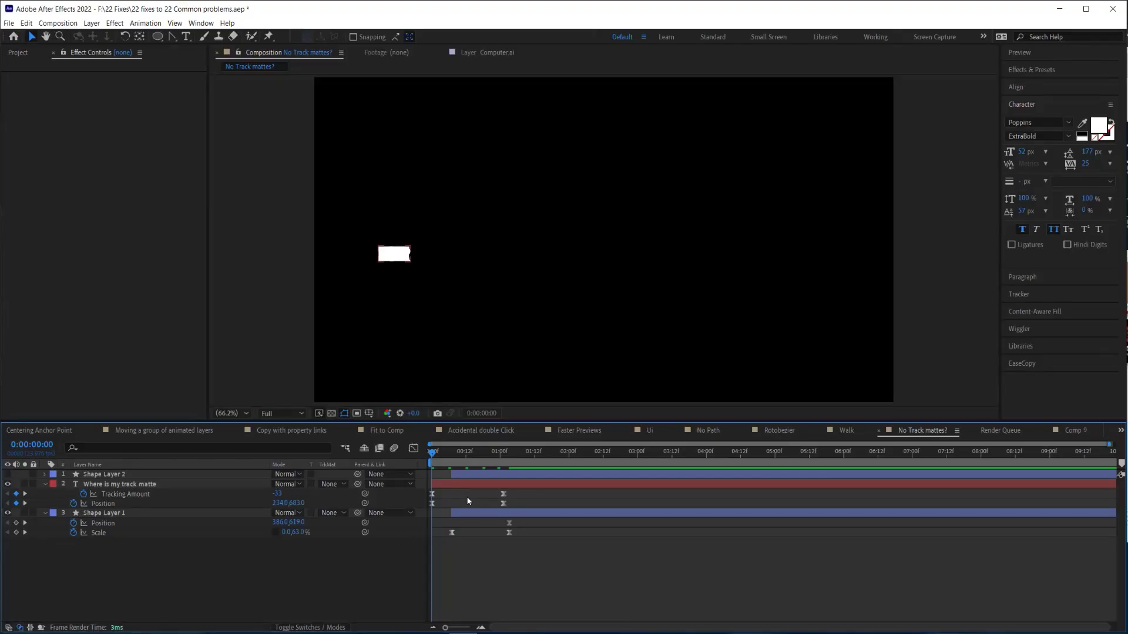
# Set the track matte of the "Where is my track matte" text layer to Alpha Matte "Shape Layer 2"
pyautogui.press('space')
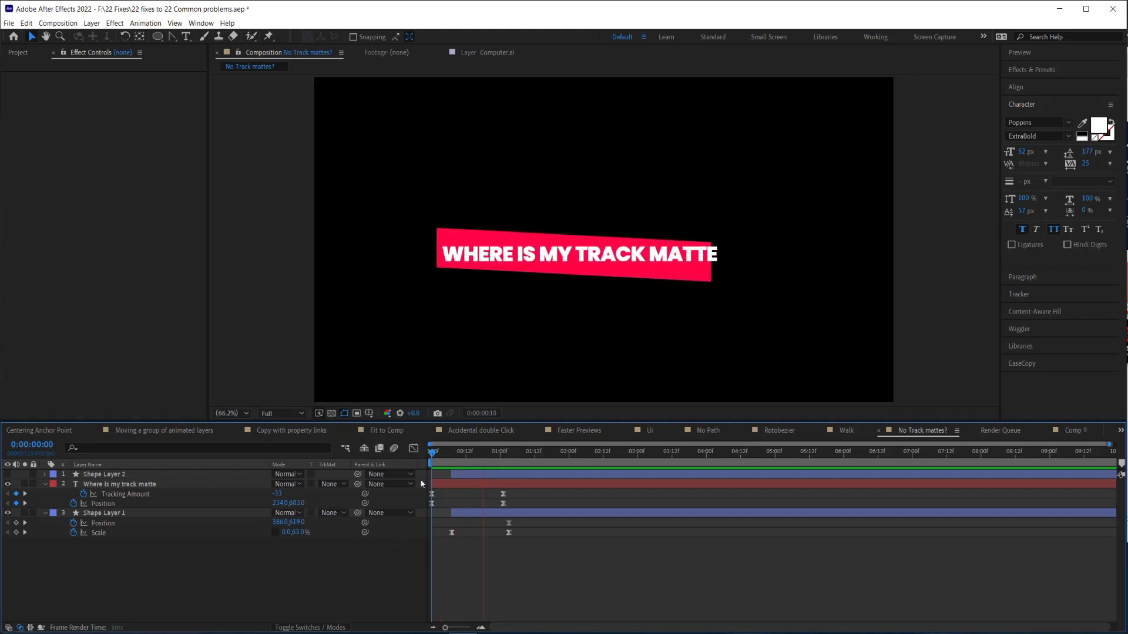
pyautogui.click(346, 485)
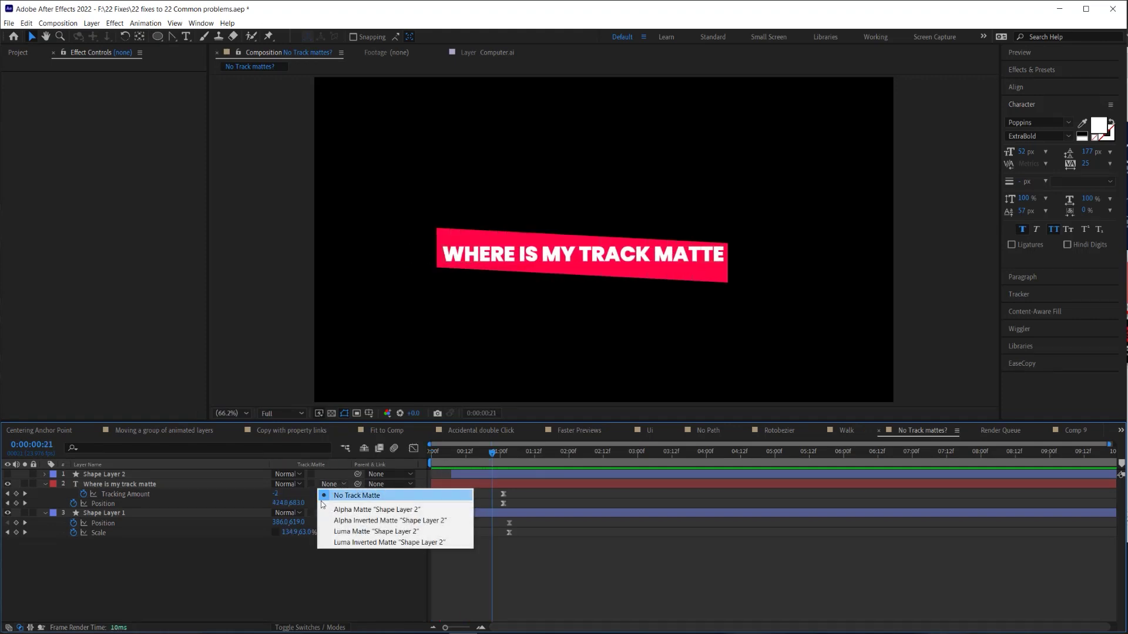
pyautogui.click(354, 510)
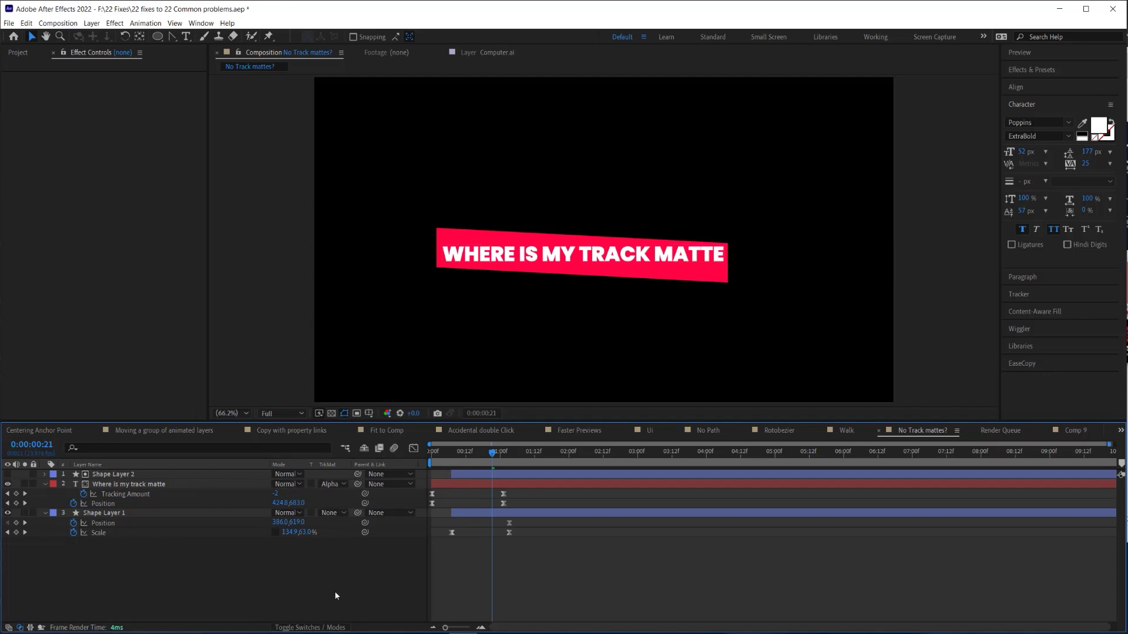
# Display the track matte modes and layer switches columns together in the timeline, and check the text layer's matte options
pyautogui.click(317, 626)
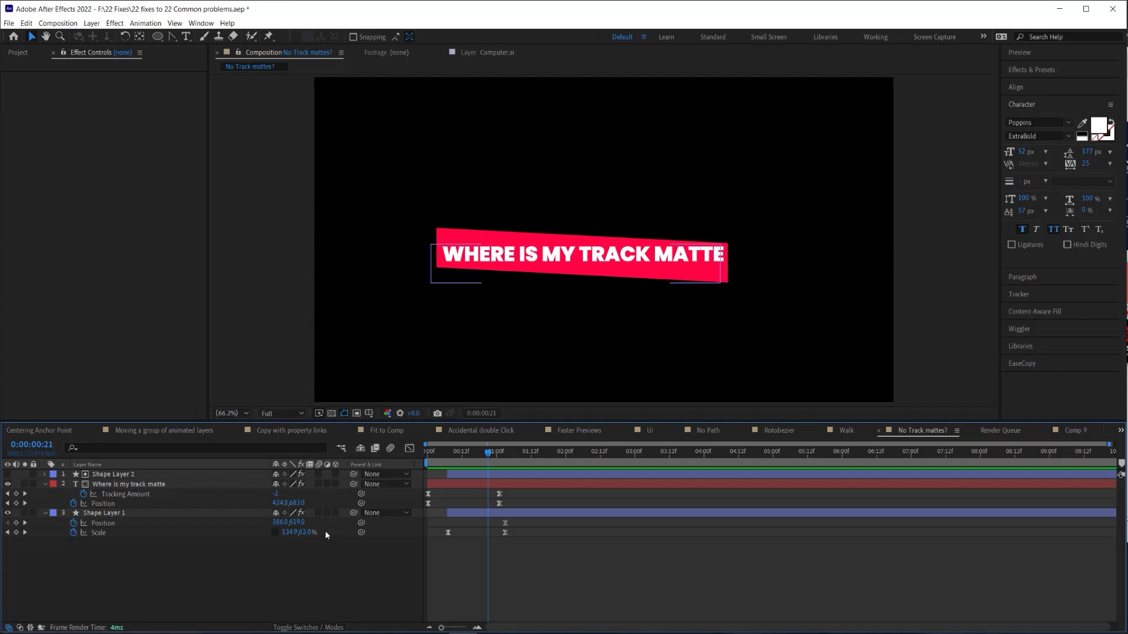
pyautogui.click(314, 627)
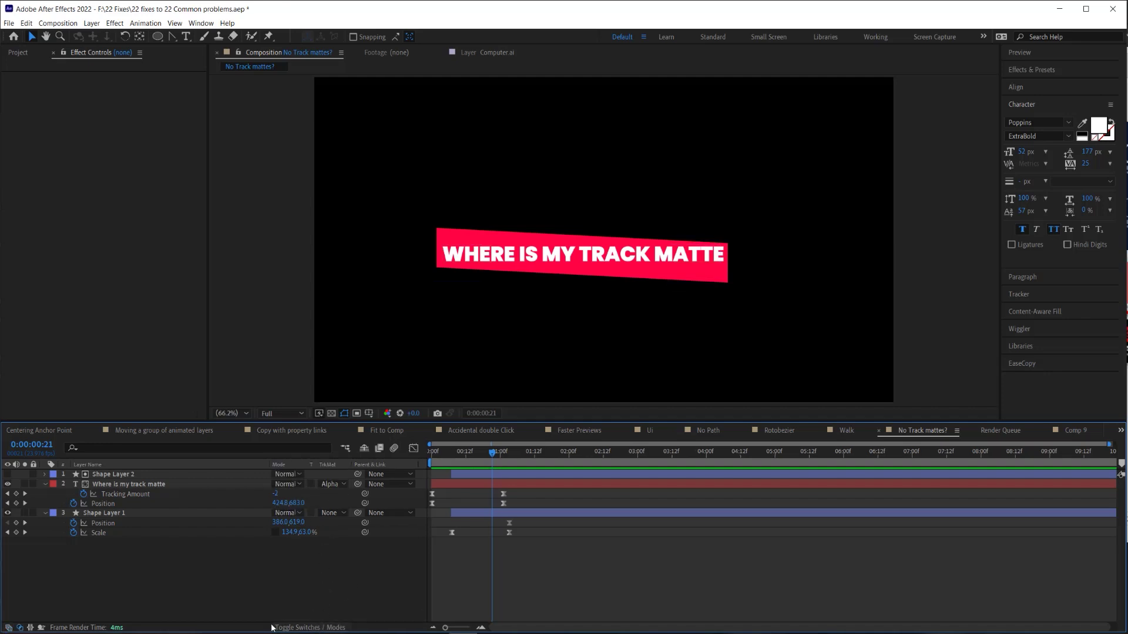
pyautogui.click(306, 626)
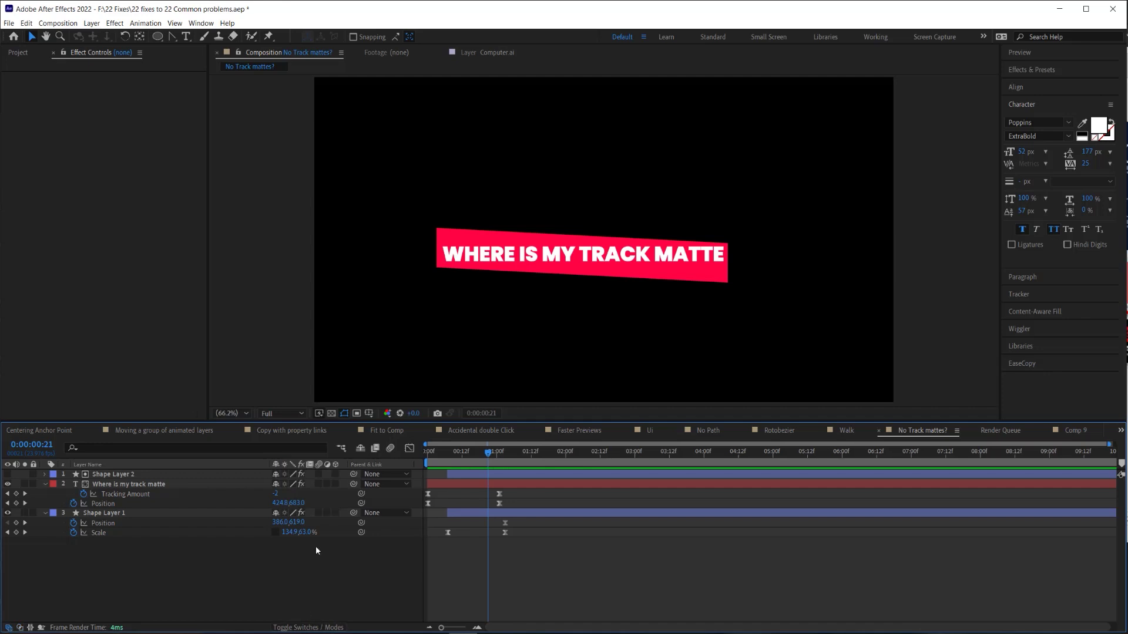
pyautogui.click(20, 627)
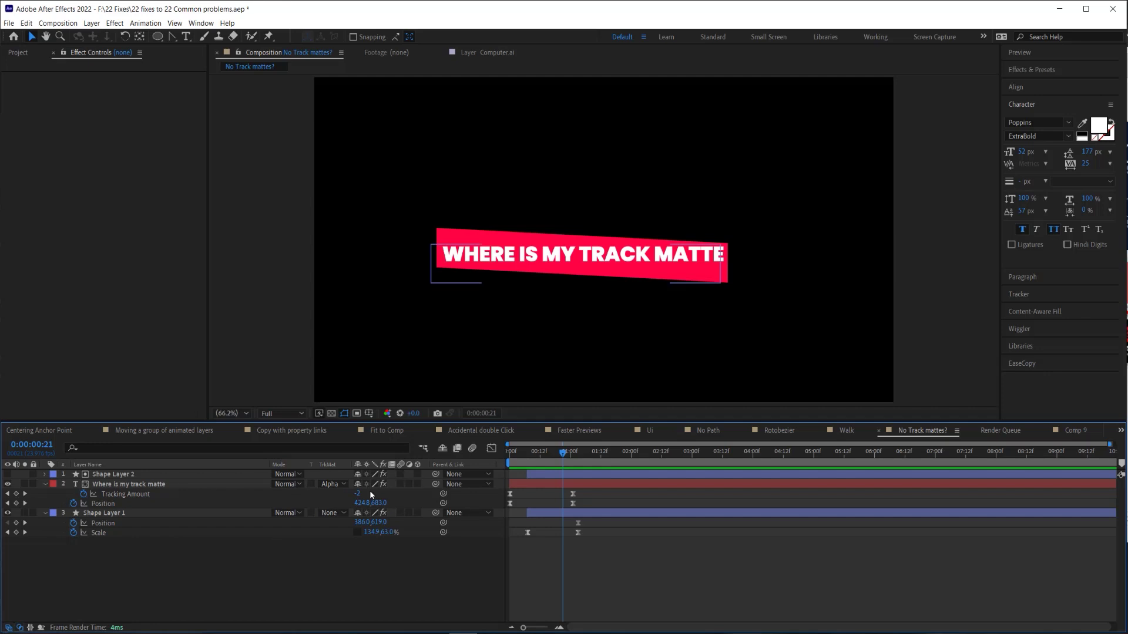
pyautogui.click(337, 485)
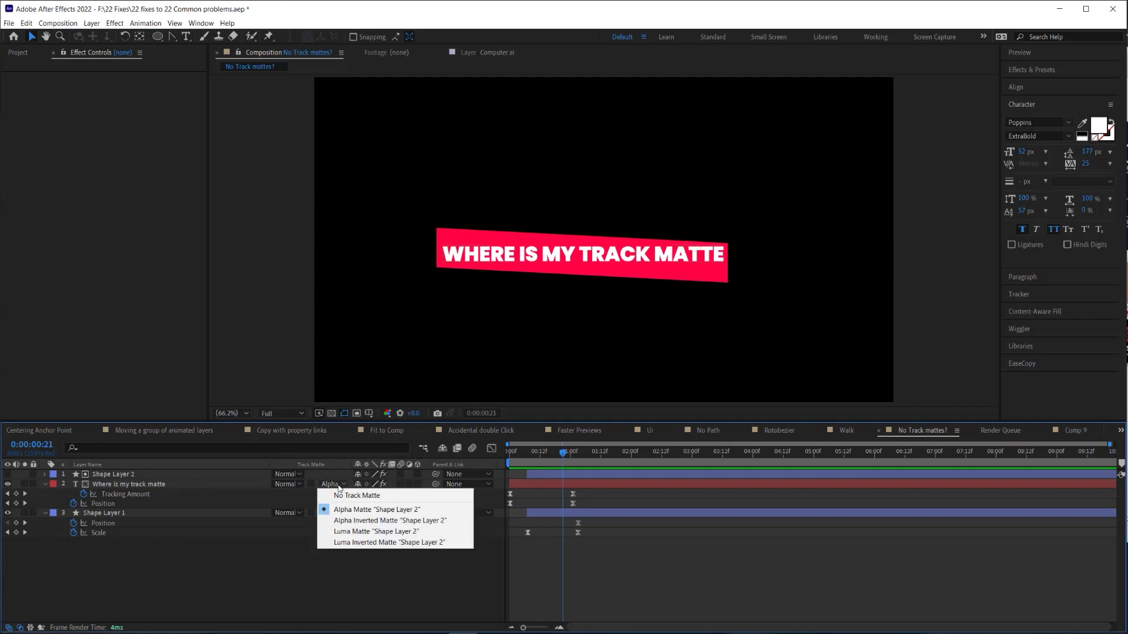
pyautogui.click(318, 587)
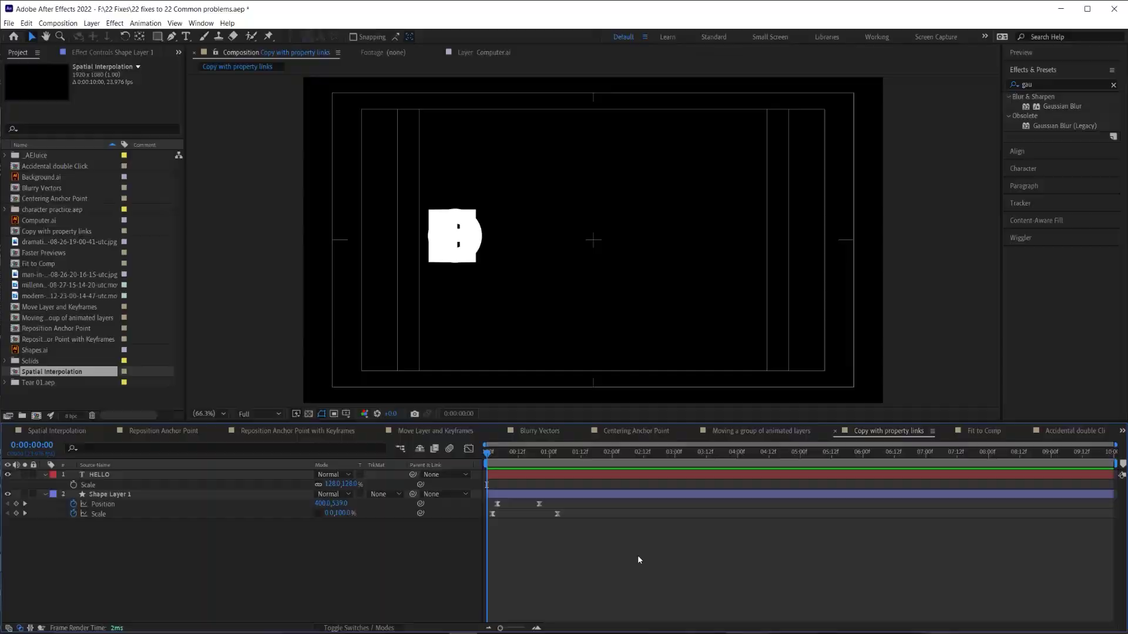
# Preview the HELLO animation in the Copy with property links composition, inspect Shape Layer 1, and return to the first frame
pyautogui.press('space')
pyautogui.press('space')
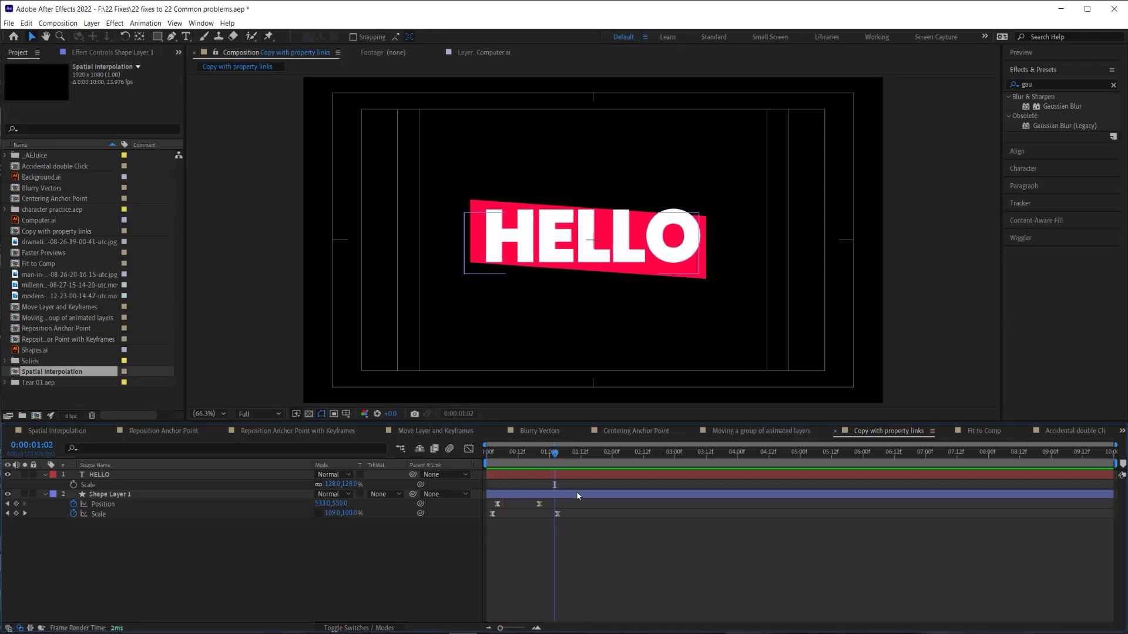
pyautogui.click(576, 492)
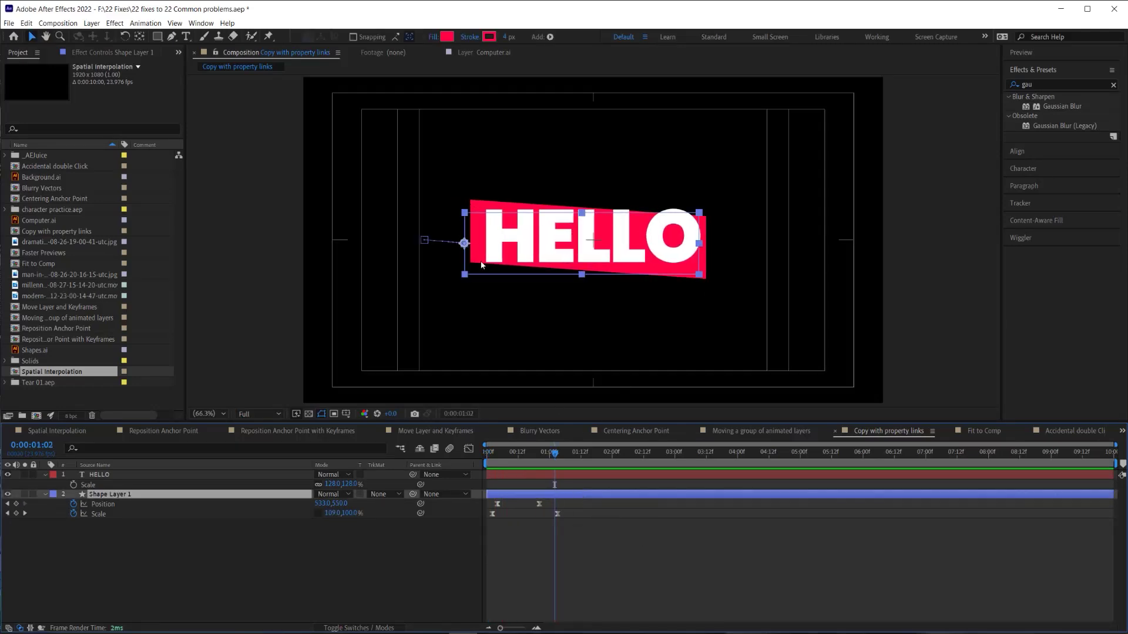
pyautogui.click(534, 540)
pyautogui.moveTo(554, 452); pyautogui.dragTo(487, 452)
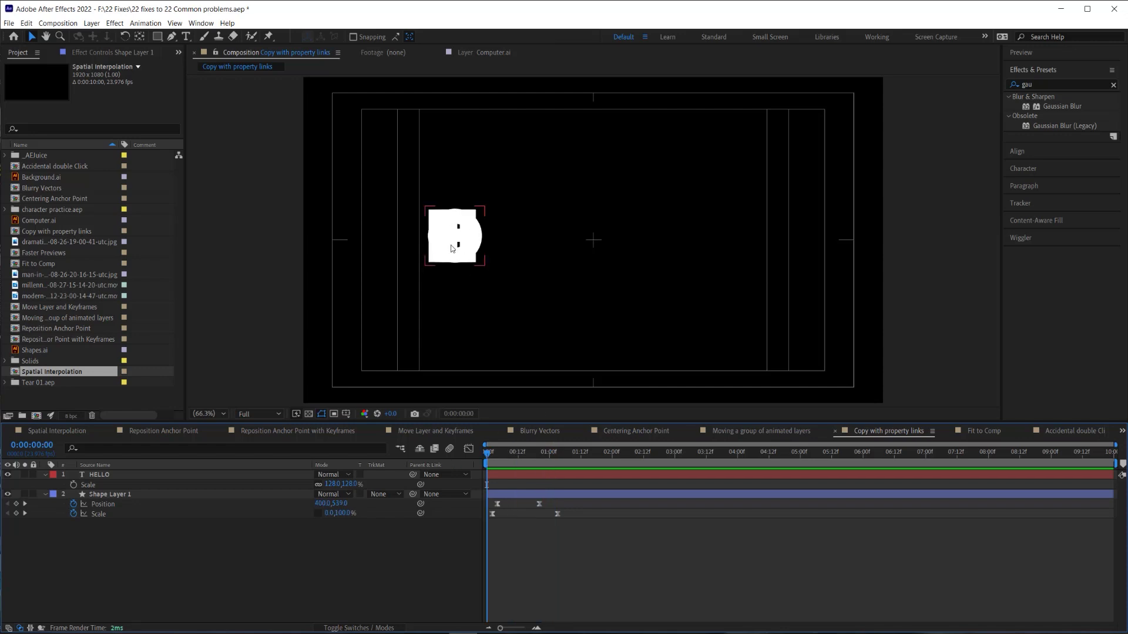
# Duplicate Shape Layer 1 and place the copy above the HELLO layer
pyautogui.click(571, 495)
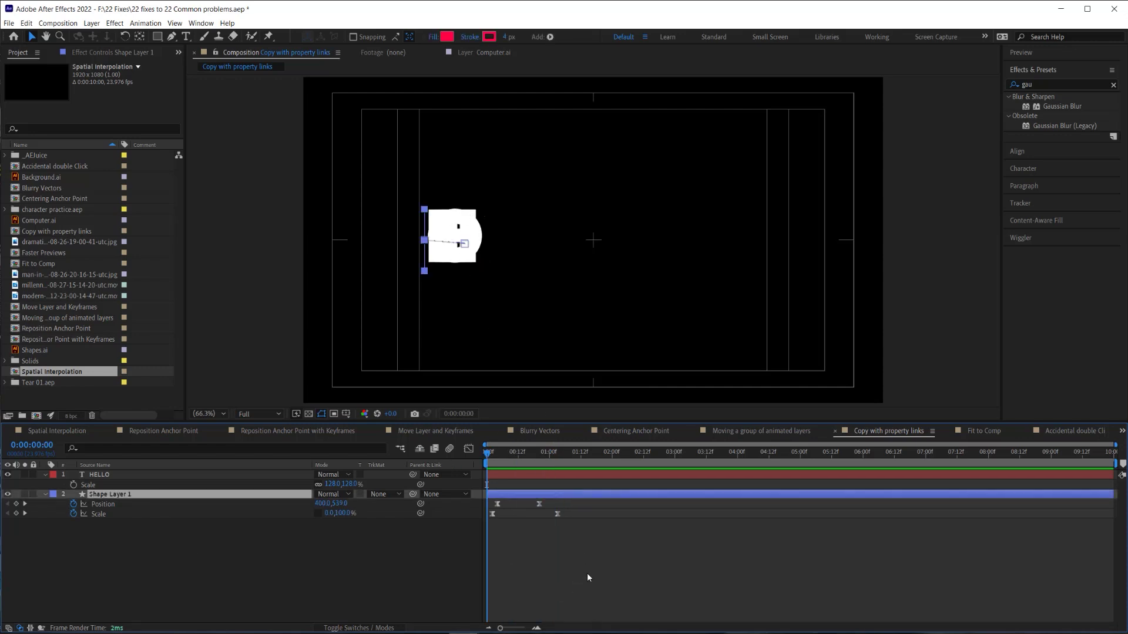
pyautogui.hotkey('ctrl', 'd')
pyautogui.moveTo(176, 498); pyautogui.dragTo(168, 472)
# Set the HELLO layer's track matte to Alpha Matte "Shape Layer 2" and preview the masked text
pyautogui.click(160, 485)
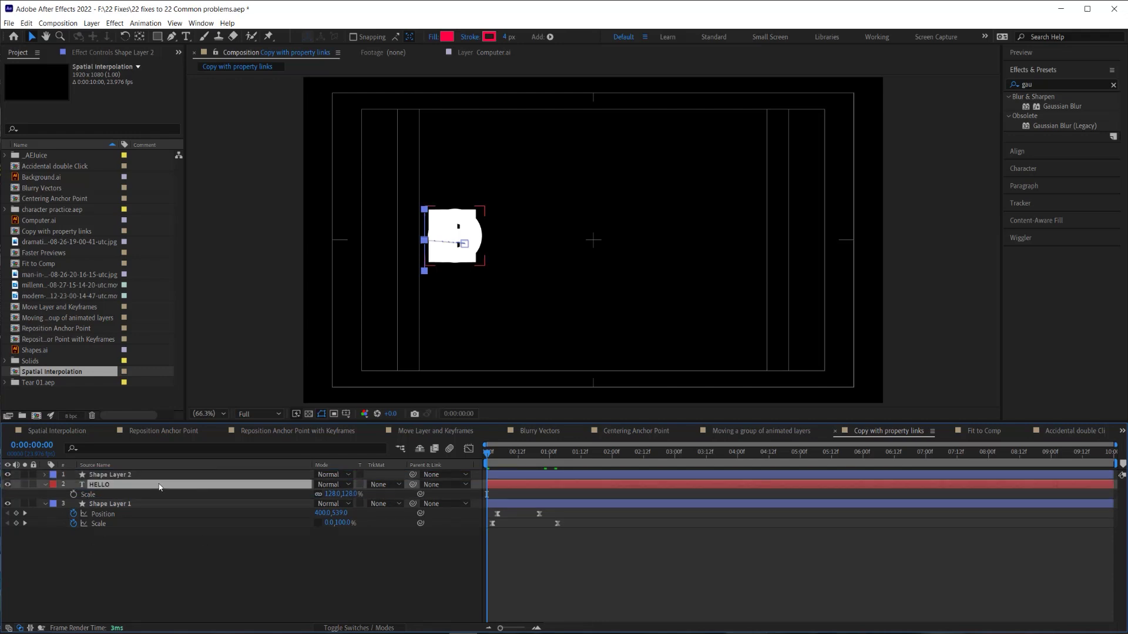
pyautogui.click(389, 485)
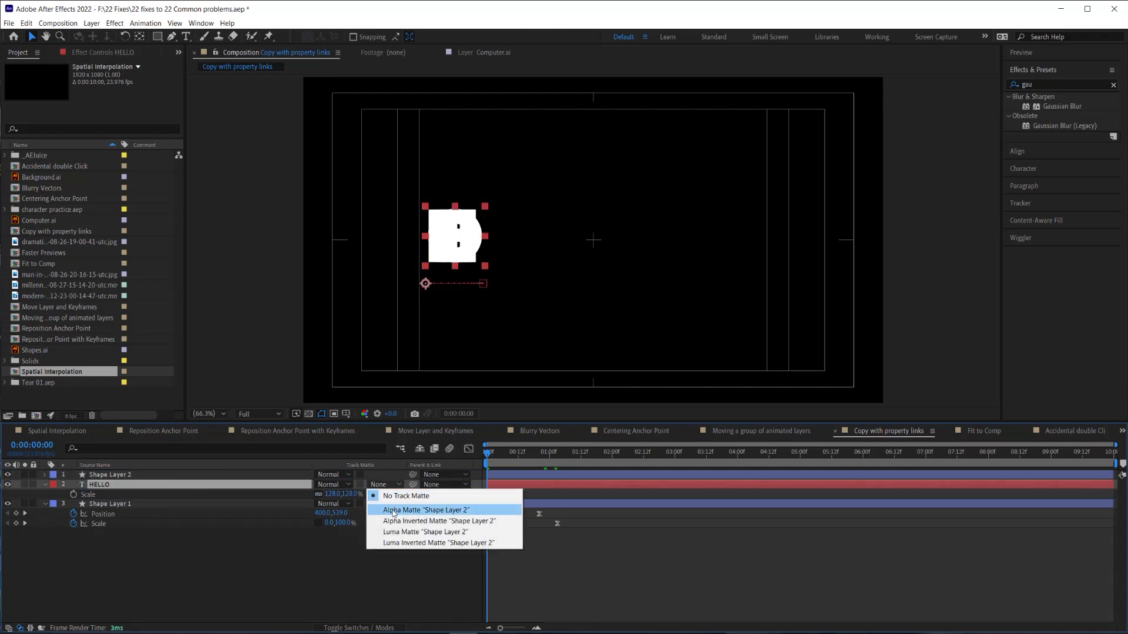
pyautogui.click(399, 507)
pyautogui.click(379, 546)
pyautogui.press('space')
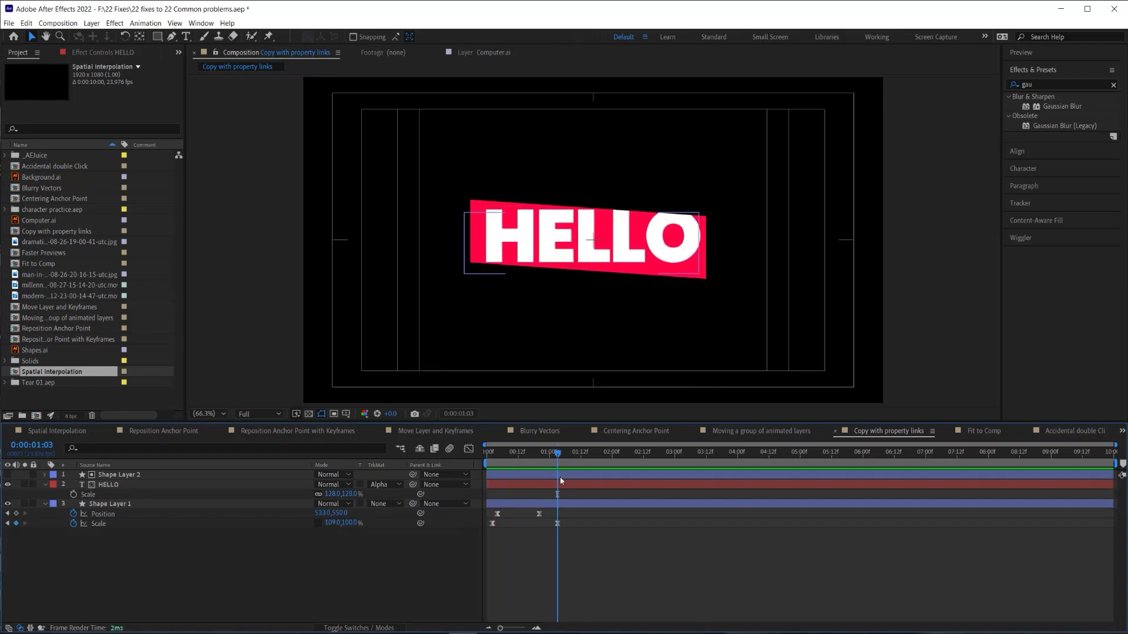
# Move Shape Layer 1's last Scale keyframe earlier, to just before its second Position keyframe
pyautogui.click(494, 453)
pyautogui.moveTo(558, 523); pyautogui.dragTo(532, 523)
pyautogui.click(545, 536)
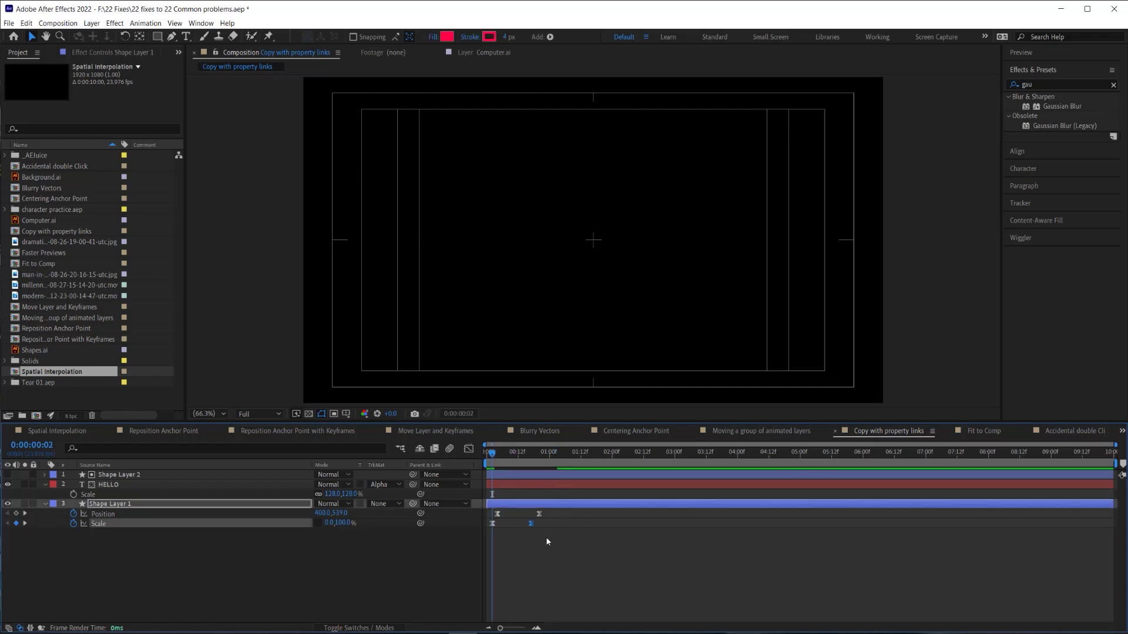
# Preview the masked HELLO animation and compare the timing of Shape Layer 1 with its matte copy, Shape Layer 2
pyautogui.moveTo(494, 453)
pyautogui.mouseDown()
pyautogui.moveTo(523, 454)
pyautogui.moveTo(495, 470)
pyautogui.mouseUp()
pyautogui.click(521, 504)
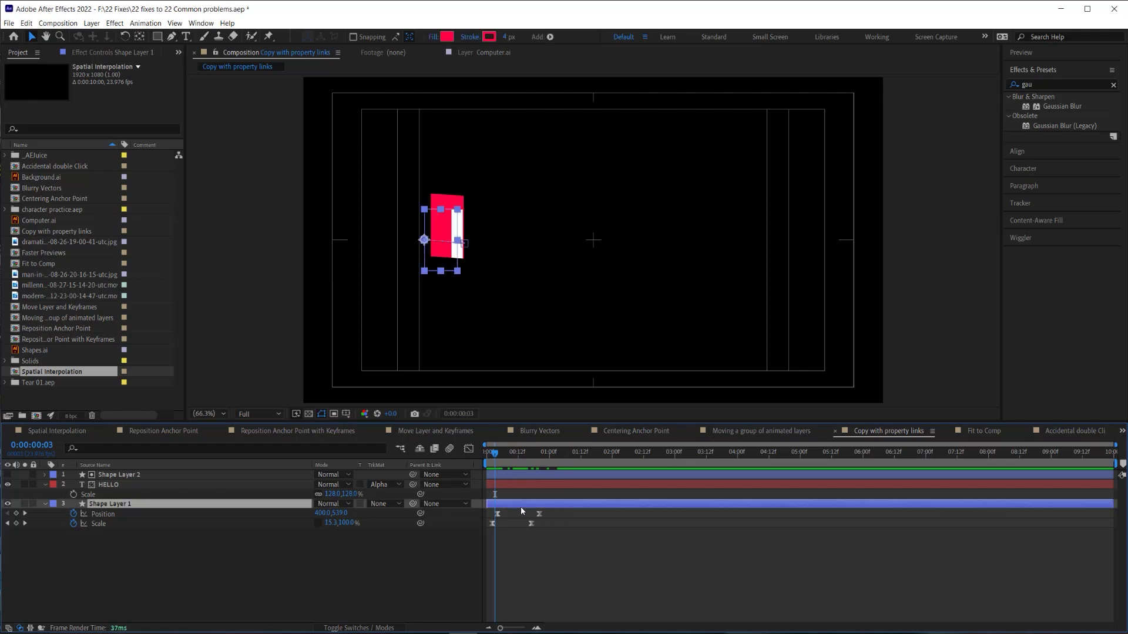
pyautogui.press('space')
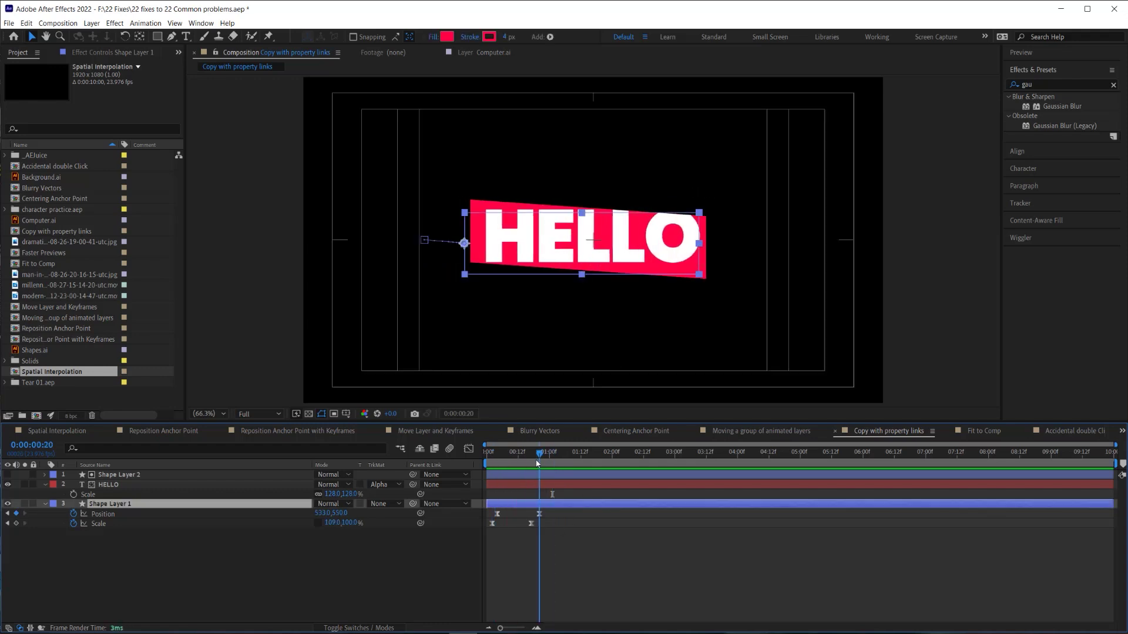
pyautogui.click(519, 460)
pyautogui.click(530, 475)
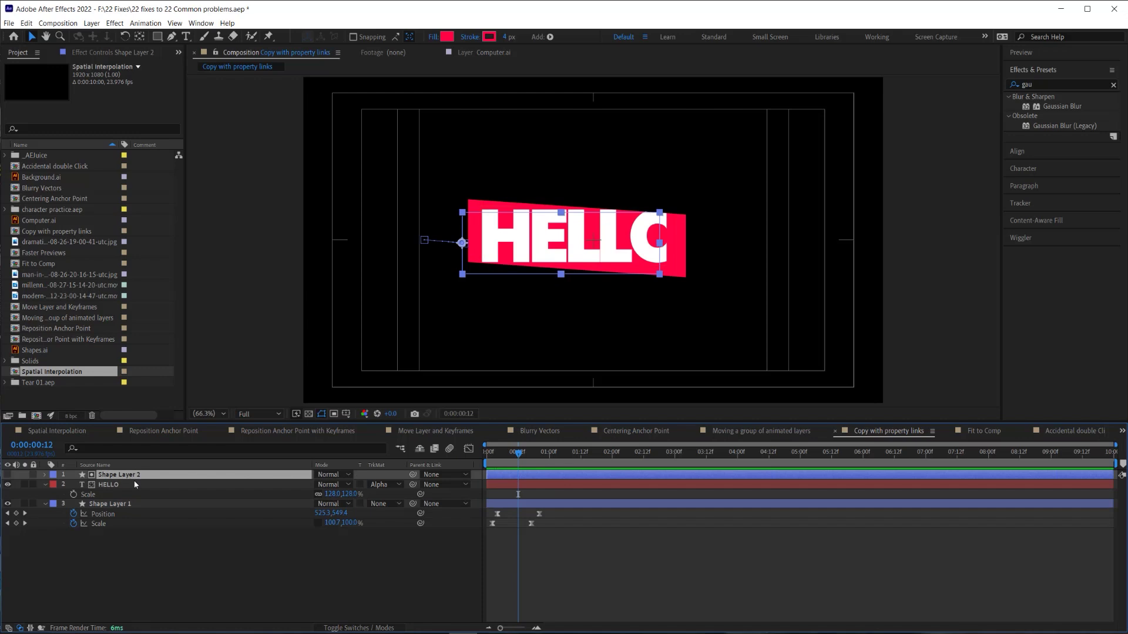
pyautogui.moveTo(513, 461); pyautogui.dragTo(528, 462)
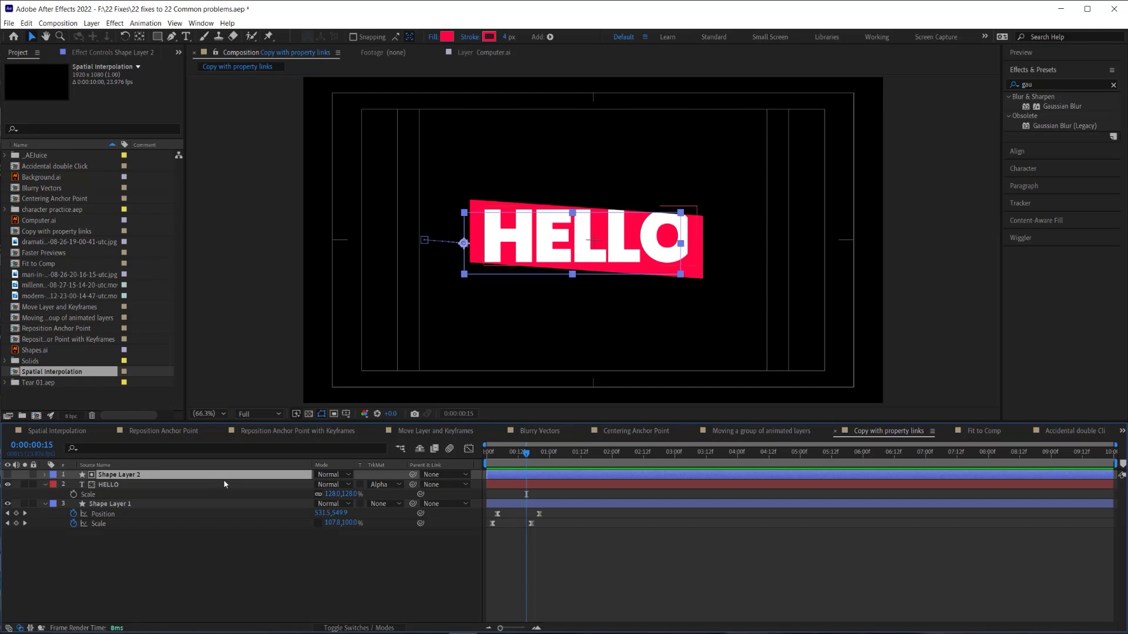
# Undo the last Scale keyframe move on Shape Layer 1 and delete the Shape Layer 2 matte above the HELLO layer
pyautogui.hotkey('ctrl', 'z')
pyautogui.hotkey('ctrl', 'z')
pyautogui.hotkey('ctrl', 'z')
pyautogui.press('Home')
pyautogui.click(385, 485)
pyautogui.click(209, 476)
pyautogui.press('Delete')
pyautogui.click(525, 494)
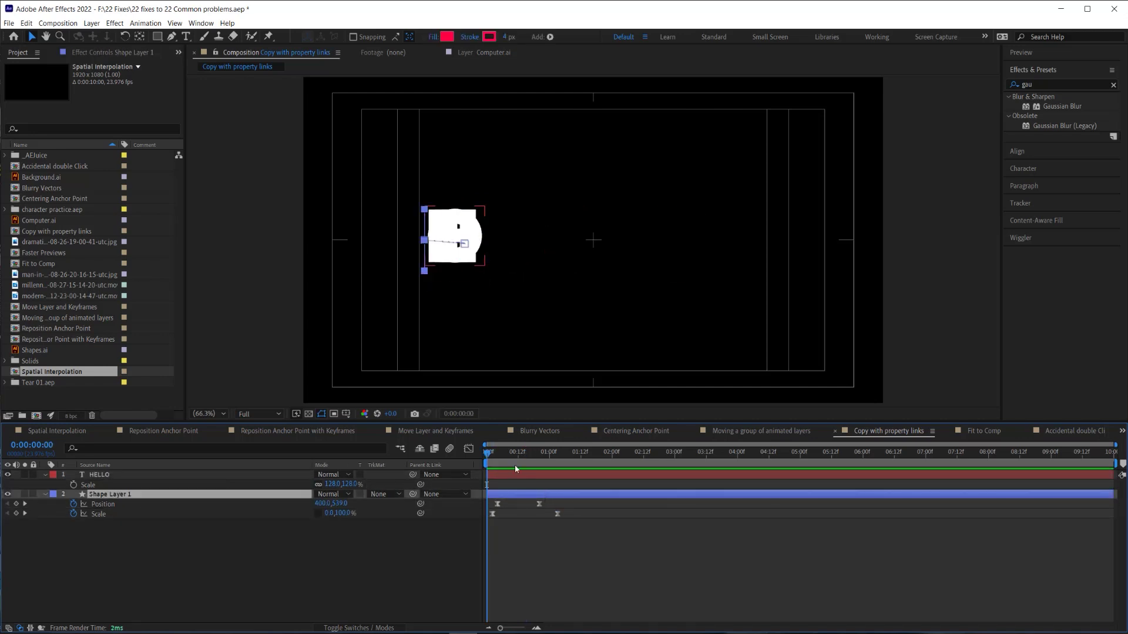
# Copy Shape Layer 1 with property links, paste it, and place the linked copy above the HELLO layer
pyautogui.moveTo(517, 466)
pyautogui.mouseDown()
pyautogui.moveTo(564, 467)
pyautogui.moveTo(537, 466)
pyautogui.mouseUp()
pyautogui.click(537, 463)
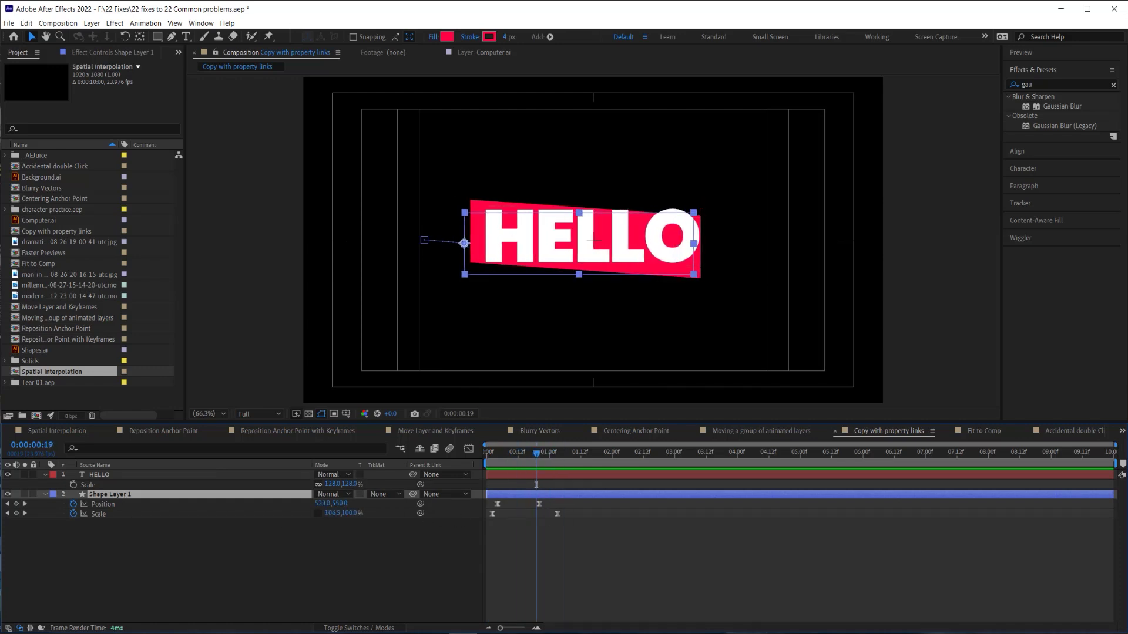
pyautogui.click(26, 23)
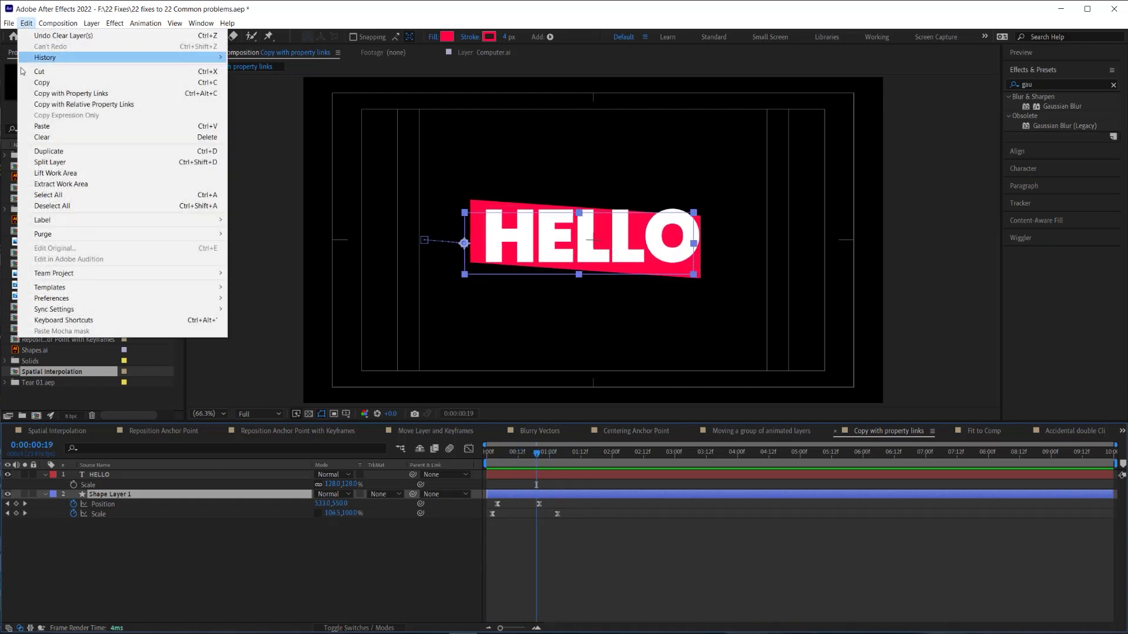
pyautogui.click(60, 94)
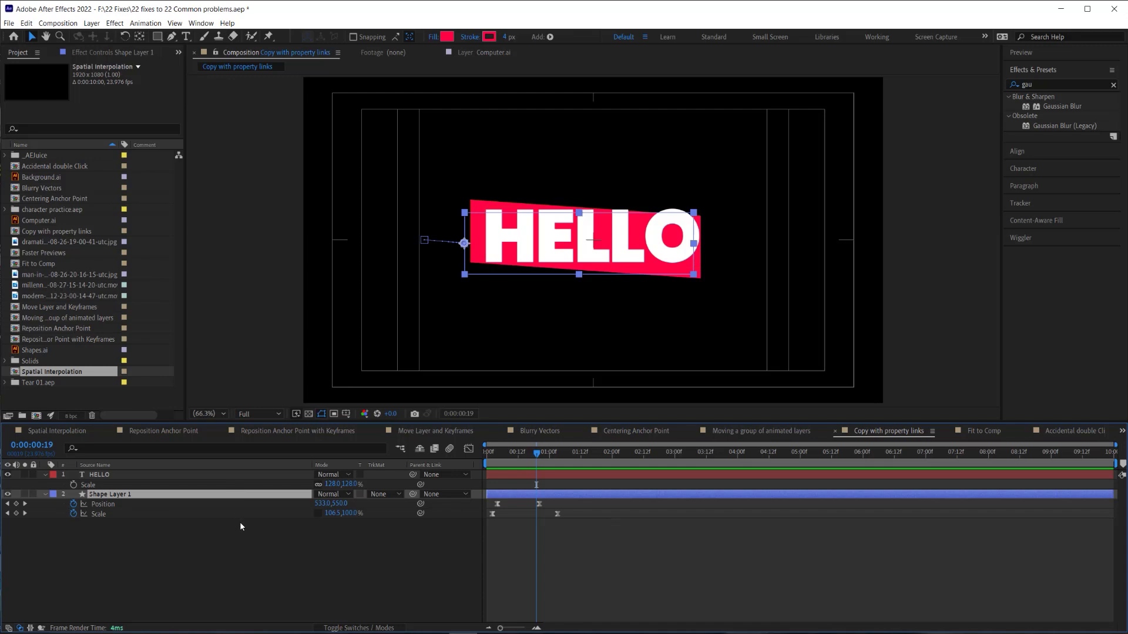
pyautogui.hotkey('ctrl', 'v')
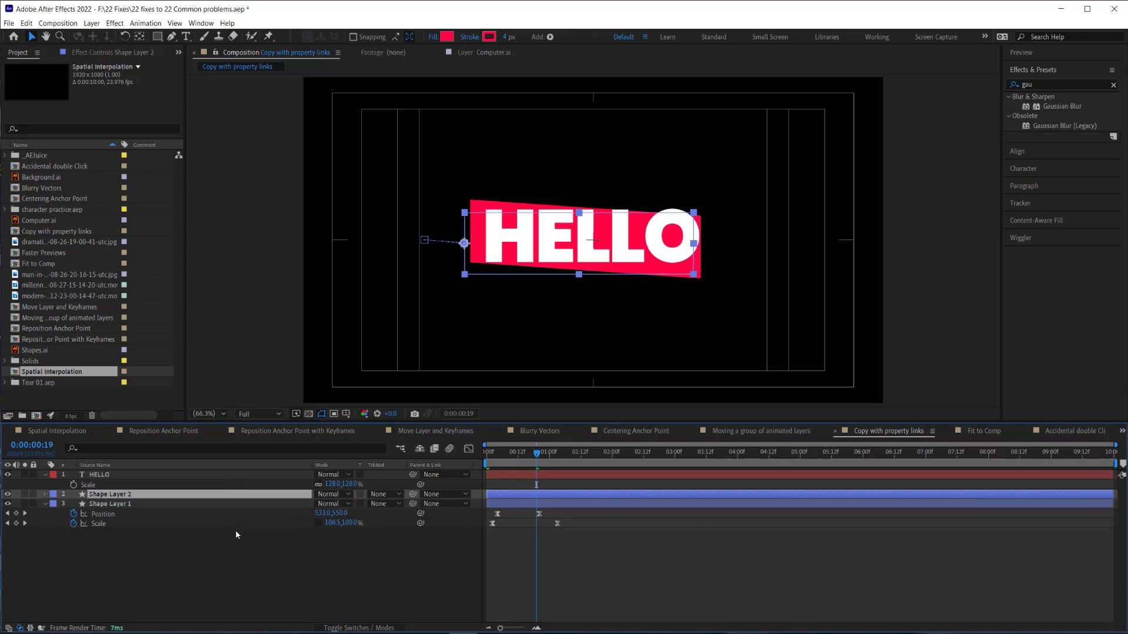
pyautogui.click(224, 541)
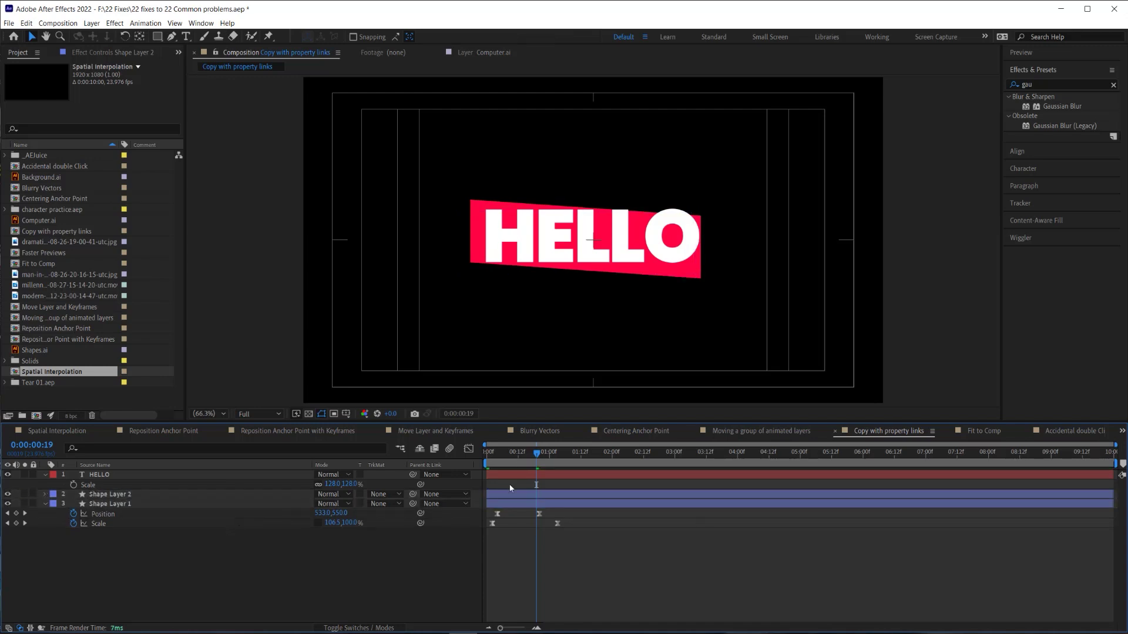
pyautogui.click(492, 495)
pyautogui.moveTo(155, 495); pyautogui.dragTo(160, 472)
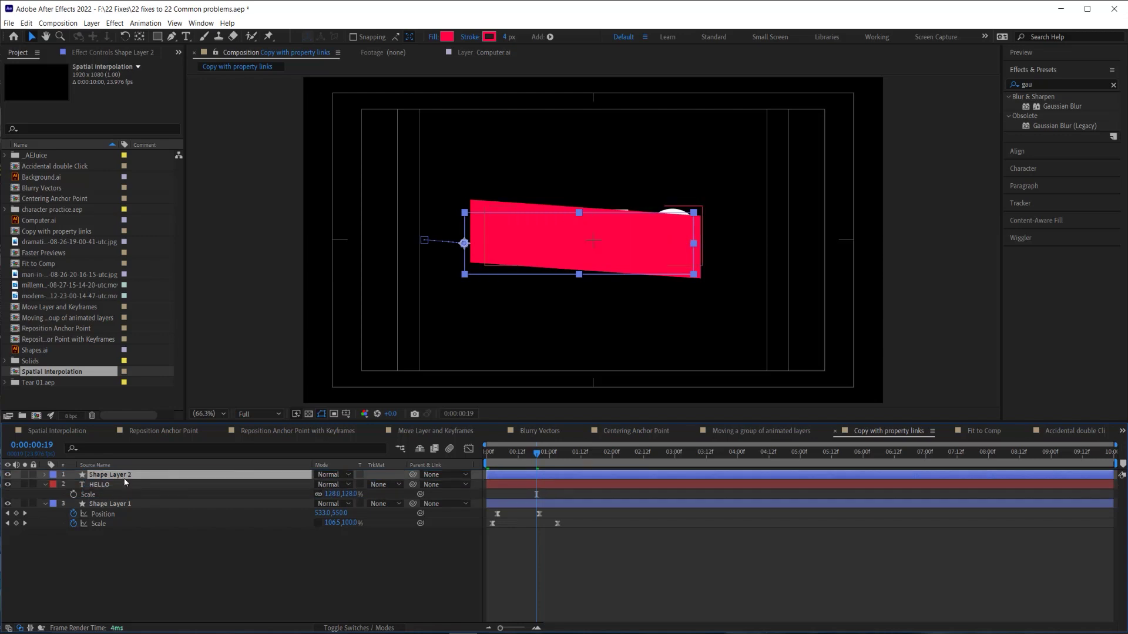
# Reveal Shape Layer 2's Scale property and the expression linking it to Shape Layer 1
pyautogui.press('p')
pyautogui.press('s')
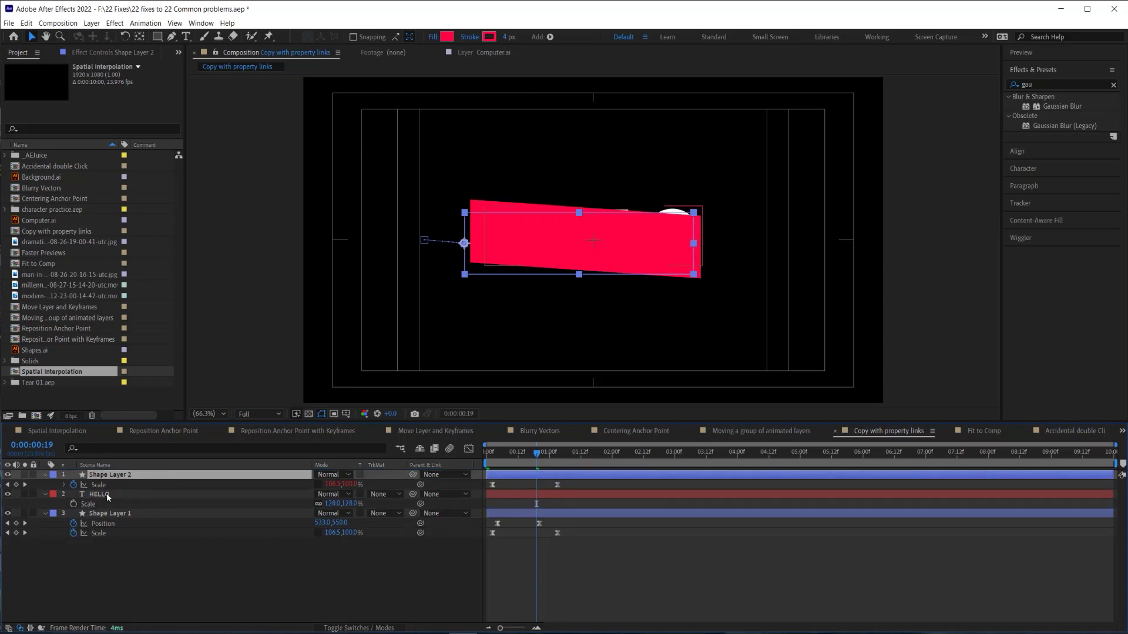
pyautogui.click(65, 485)
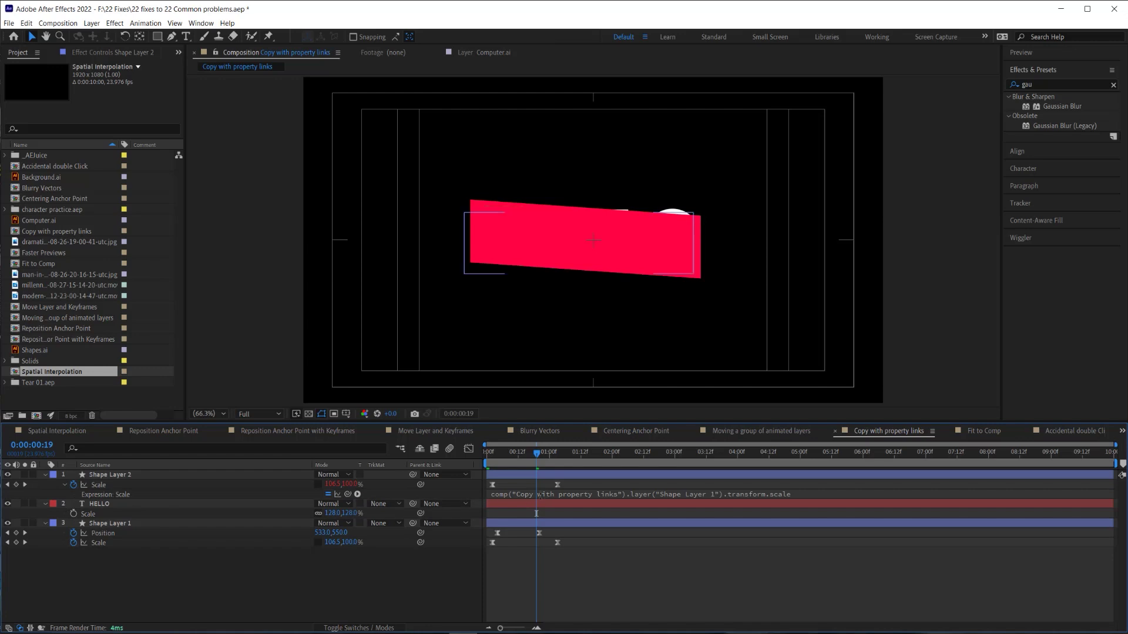
# Move Shape Layer 1's last Scale keyframe to just before its second Position keyframe and check the linked copy at frame 12
pyautogui.moveTo(523, 468); pyautogui.dragTo(494, 469)
pyautogui.click(533, 478)
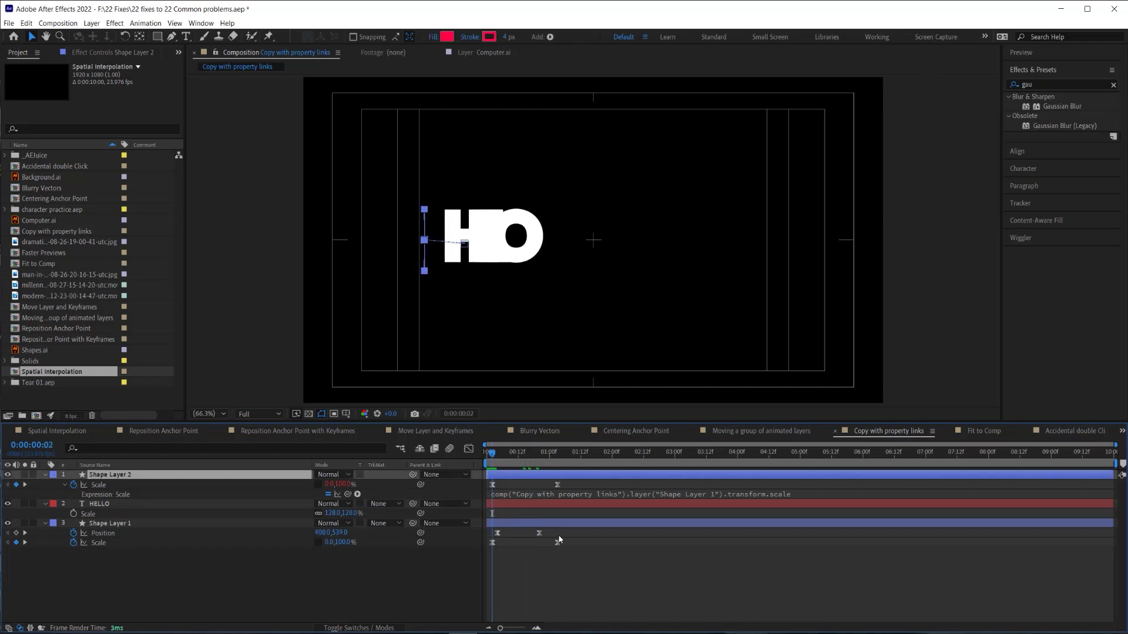
pyautogui.click(556, 543)
pyautogui.moveTo(494, 466); pyautogui.dragTo(518, 467)
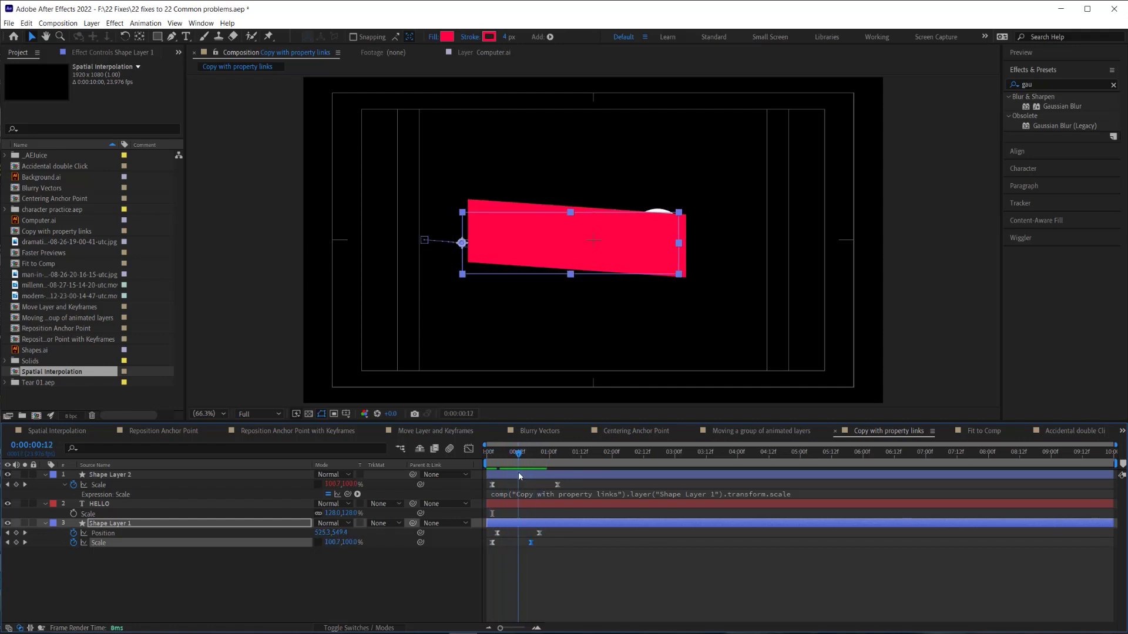
pyautogui.click(103, 474)
pyautogui.moveTo(531, 542)
pyautogui.mouseDown()
pyautogui.moveTo(631, 544)
pyautogui.moveTo(531, 547)
pyautogui.mouseUp()
pyautogui.click(527, 476)
# Hide Shape Layer 2 and set the HELLO layer's track matte to Alpha Matte "Shape Layer 2"
pyautogui.click(7, 474)
pyautogui.click(155, 503)
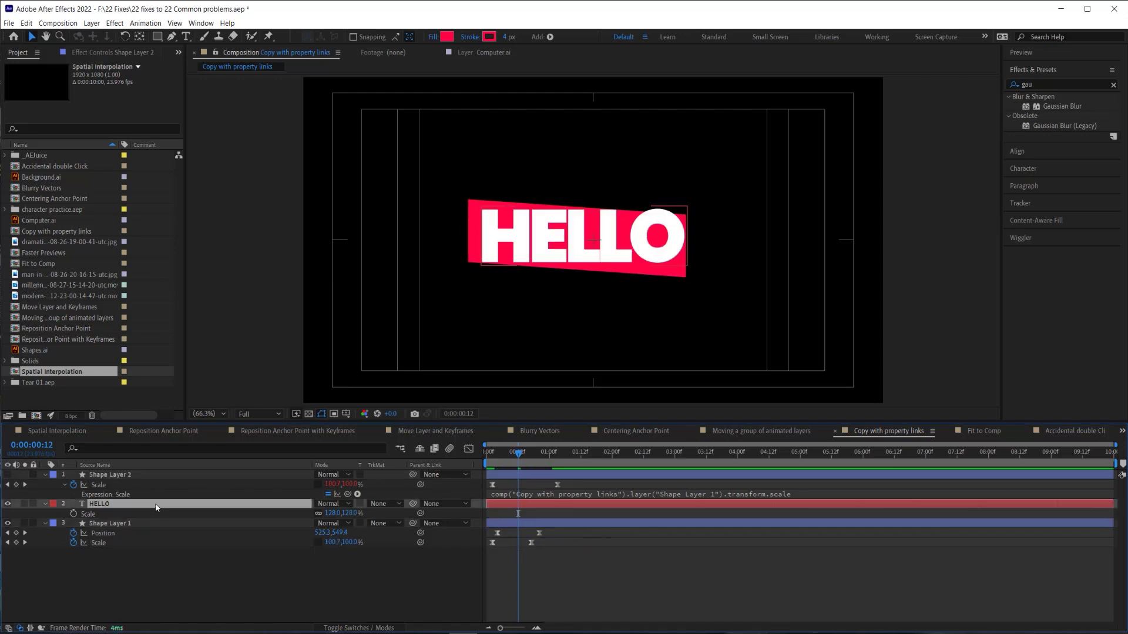
pyautogui.click(383, 503)
pyautogui.click(395, 529)
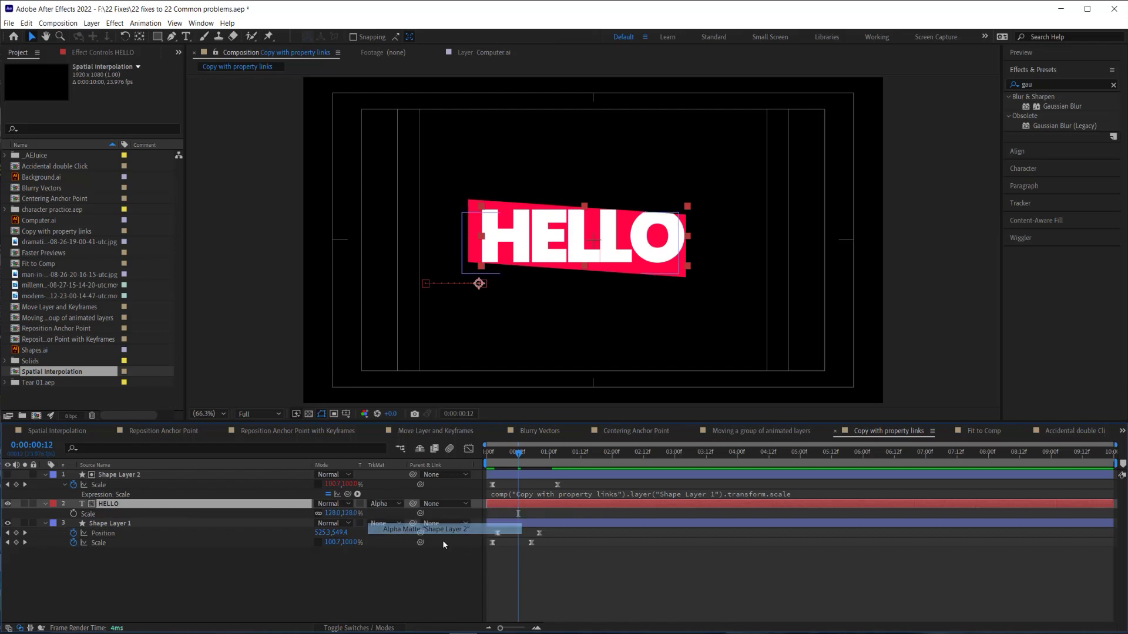
# Preview the HELLO animation from the first frame with the linked matte, checking Shape Layer 1 and Shape Layer 2
pyautogui.click(513, 566)
pyautogui.moveTo(510, 455); pyautogui.dragTo(463, 461)
pyautogui.press('space')
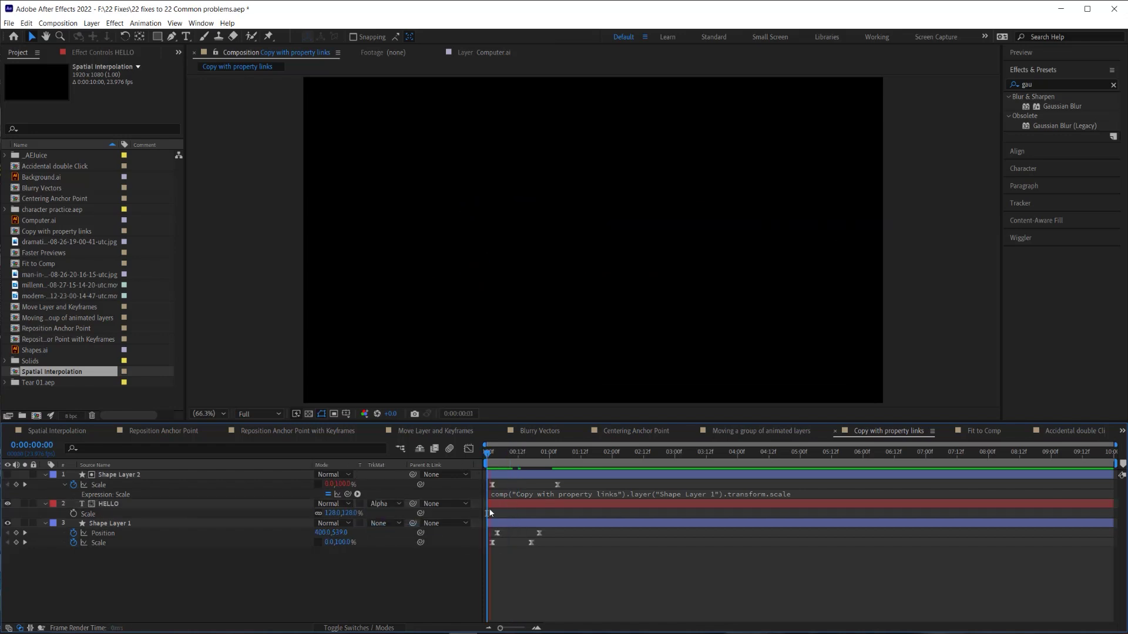
pyautogui.click(522, 539)
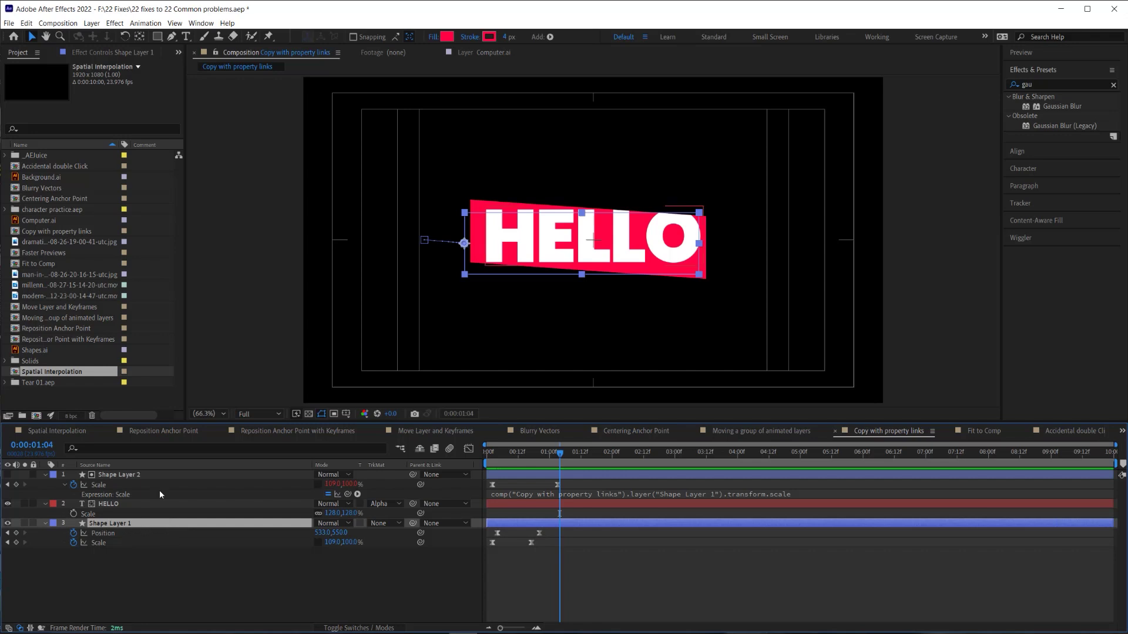
pyautogui.click(147, 474)
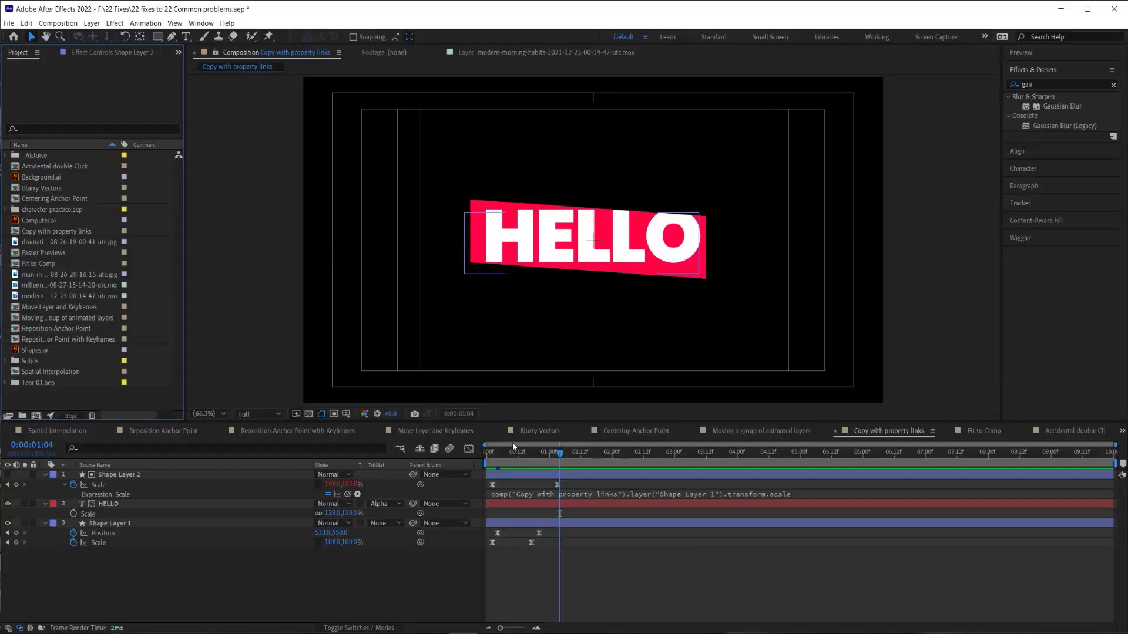
# Compare which Layer commands are available while the project list is active and while the composition's timeline is active
pyautogui.click(91, 23)
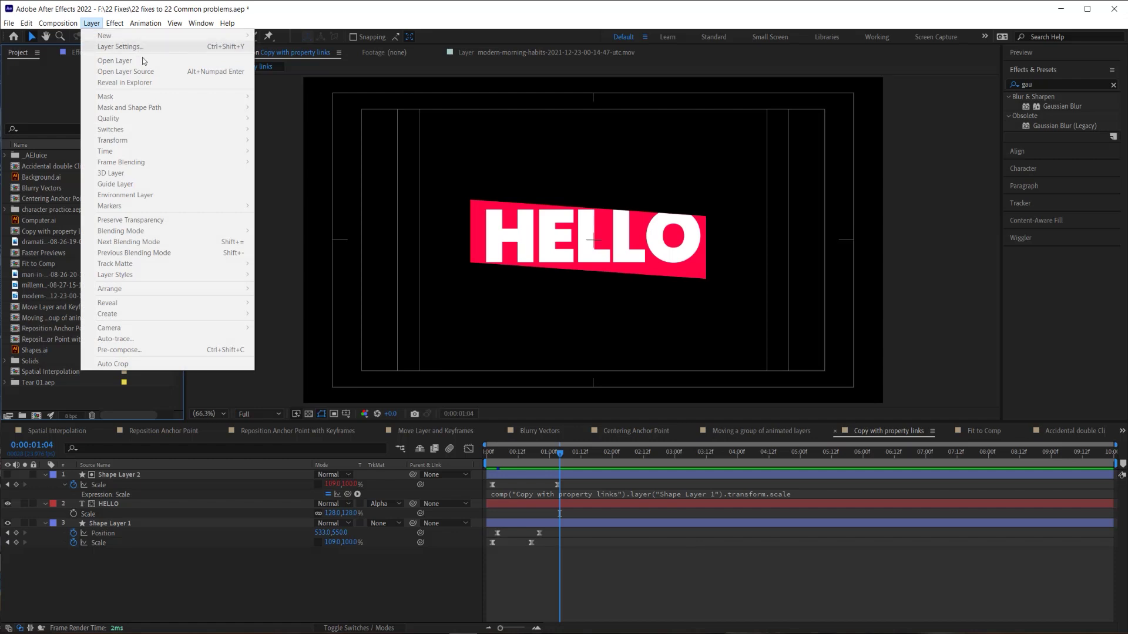
pyautogui.click(264, 565)
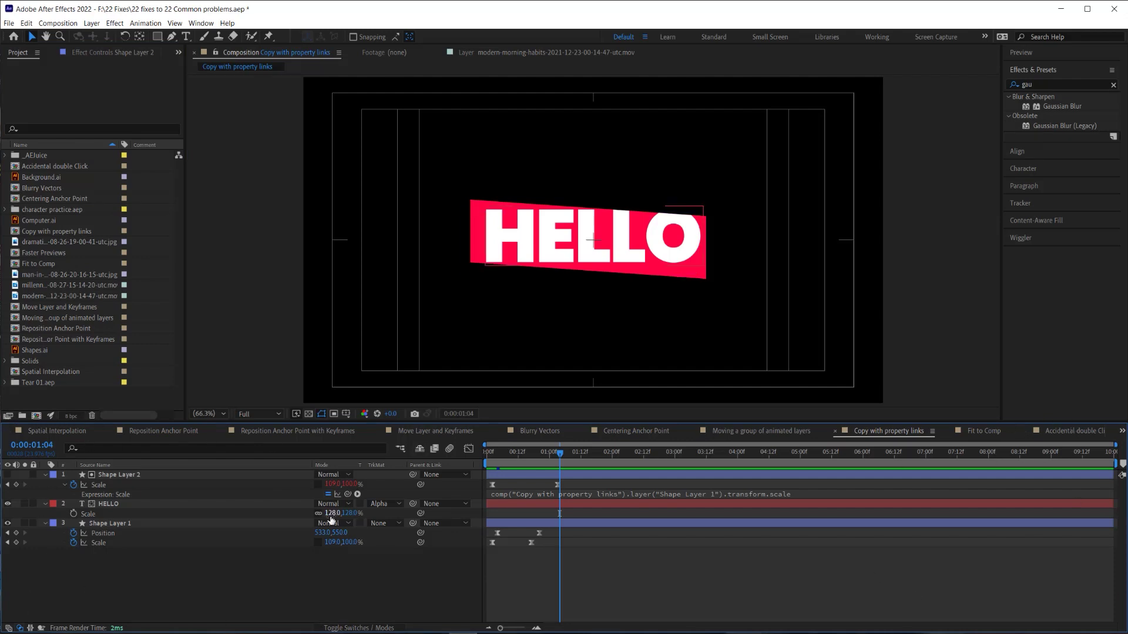
pyautogui.click(96, 425)
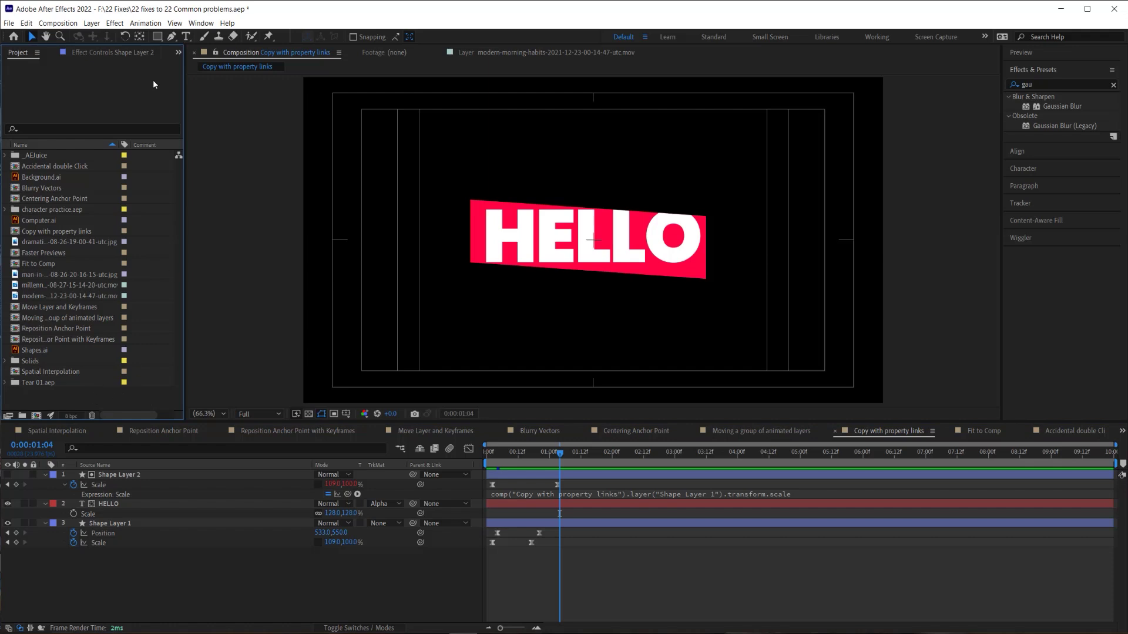
pyautogui.click(91, 23)
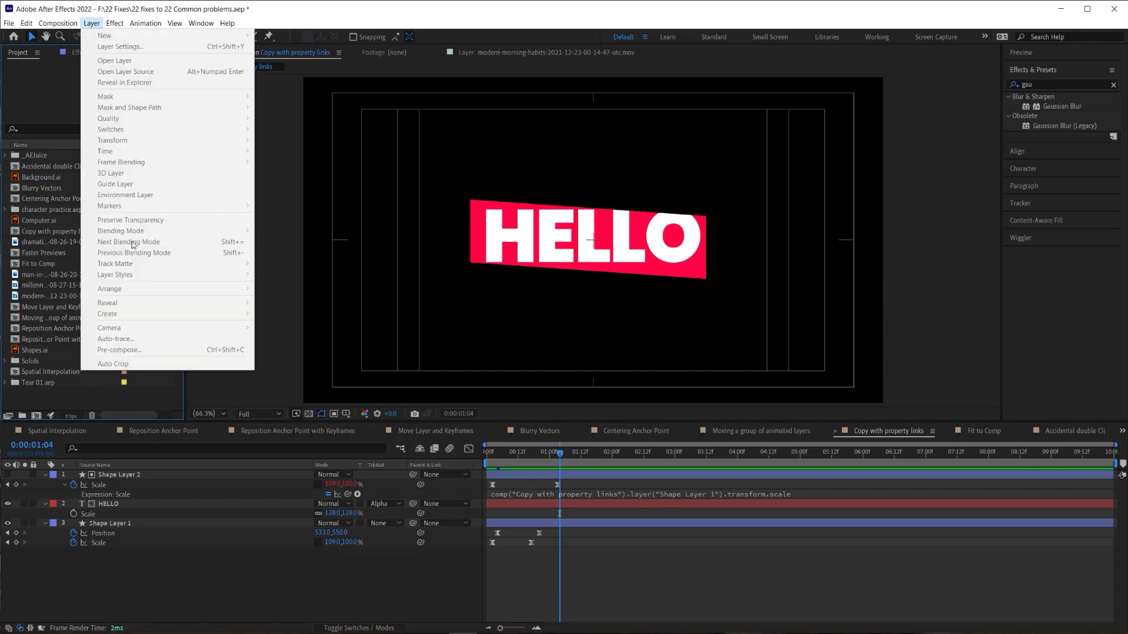
pyautogui.click(308, 587)
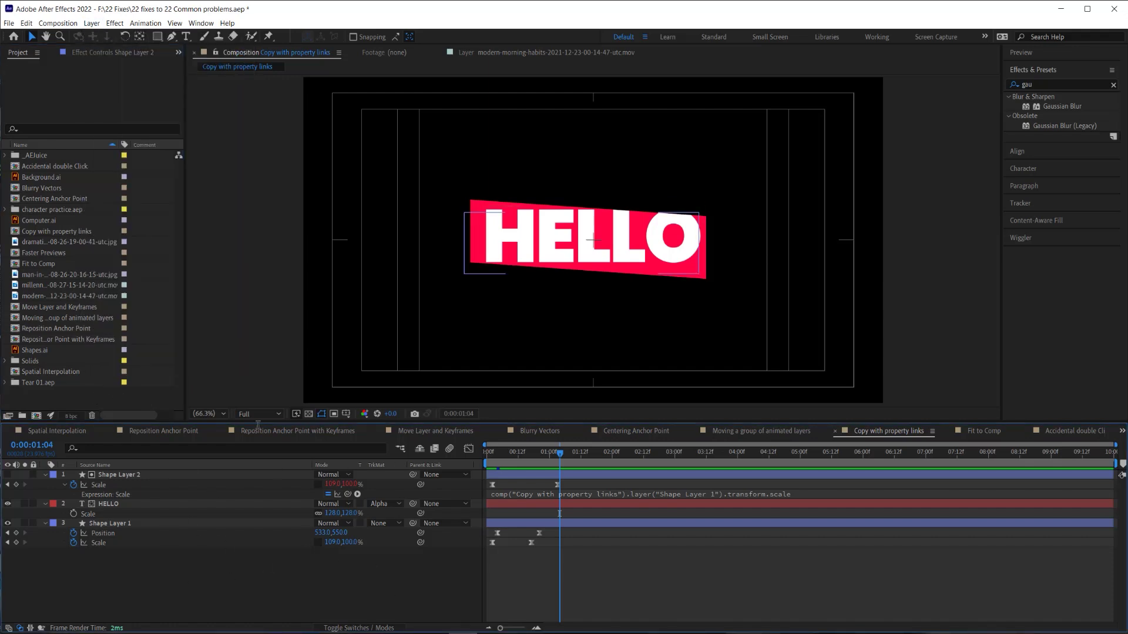
pyautogui.click(92, 23)
pyautogui.press('Escape')
pyautogui.click(91, 23)
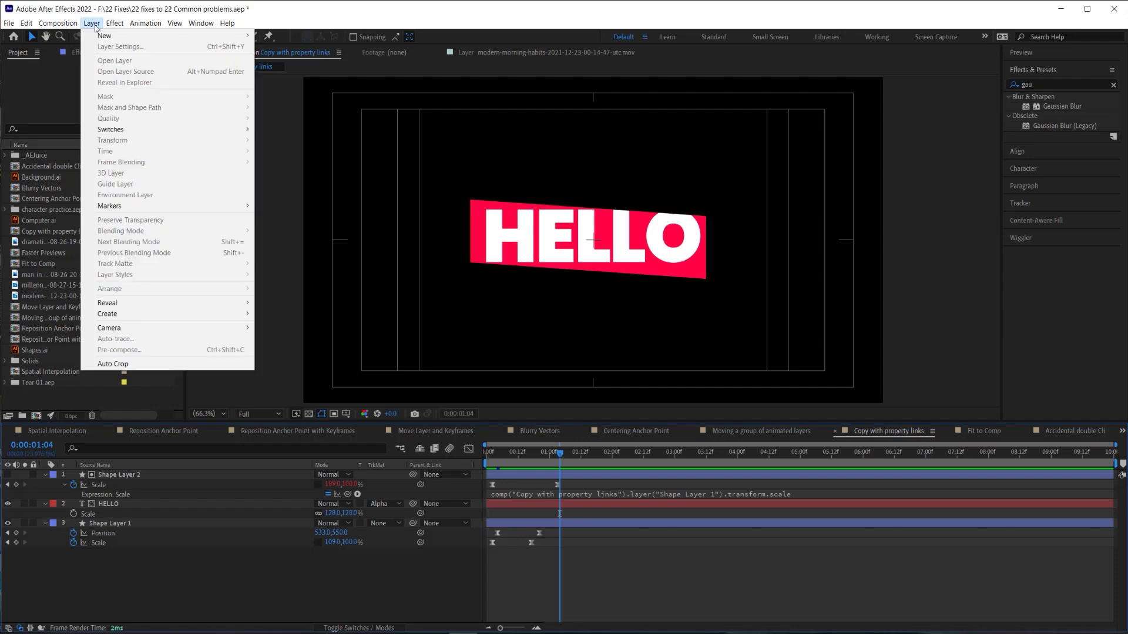
pyautogui.moveTo(103, 34)
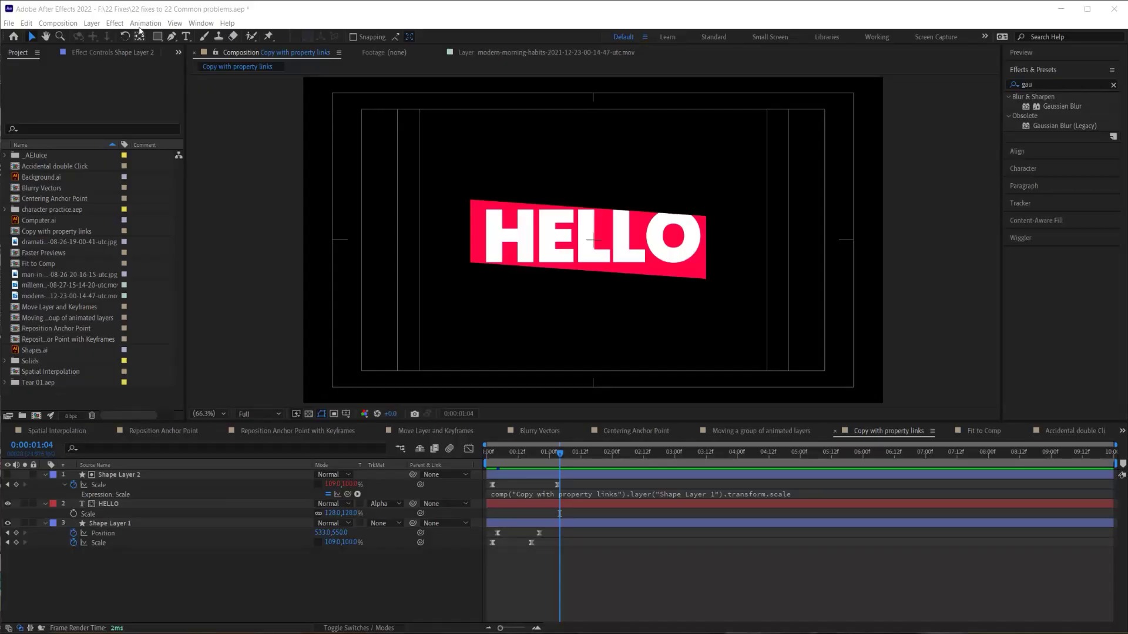
# Compare the availability of the Effect commands with no layer selected and with Shape Layer 2 selected
pyautogui.click(115, 24)
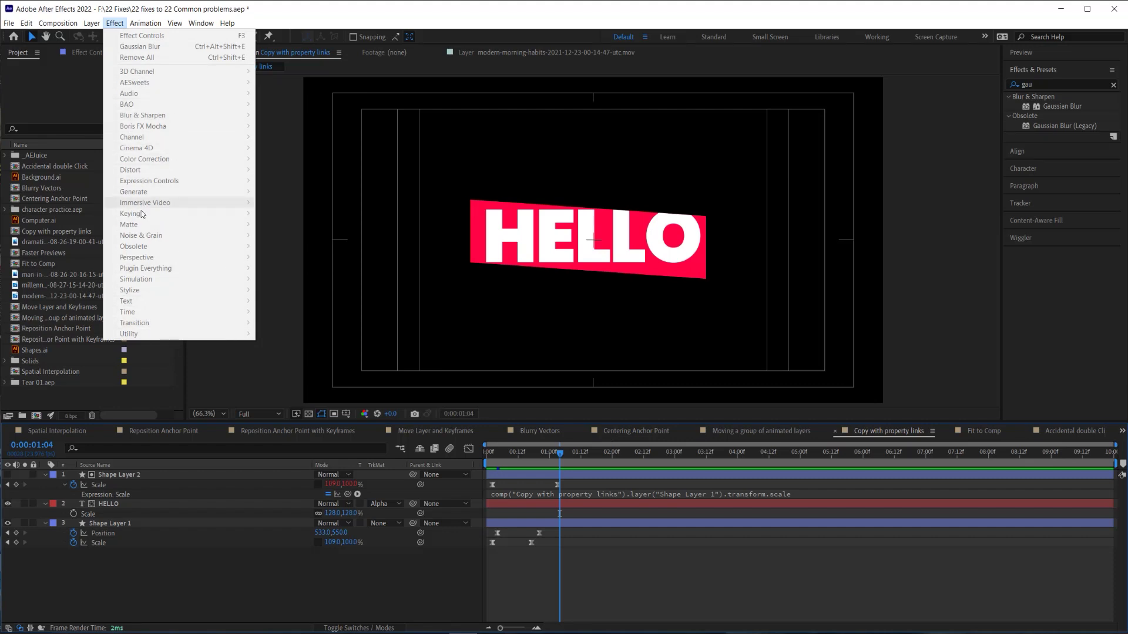
pyautogui.click(140, 591)
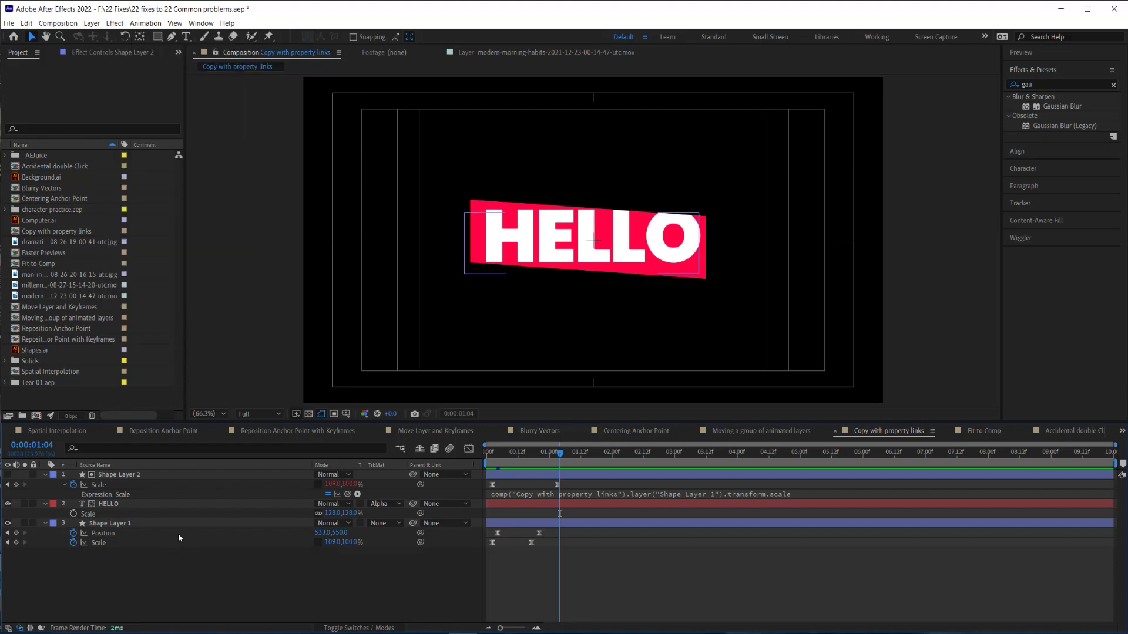
pyautogui.click(188, 549)
pyautogui.click(174, 477)
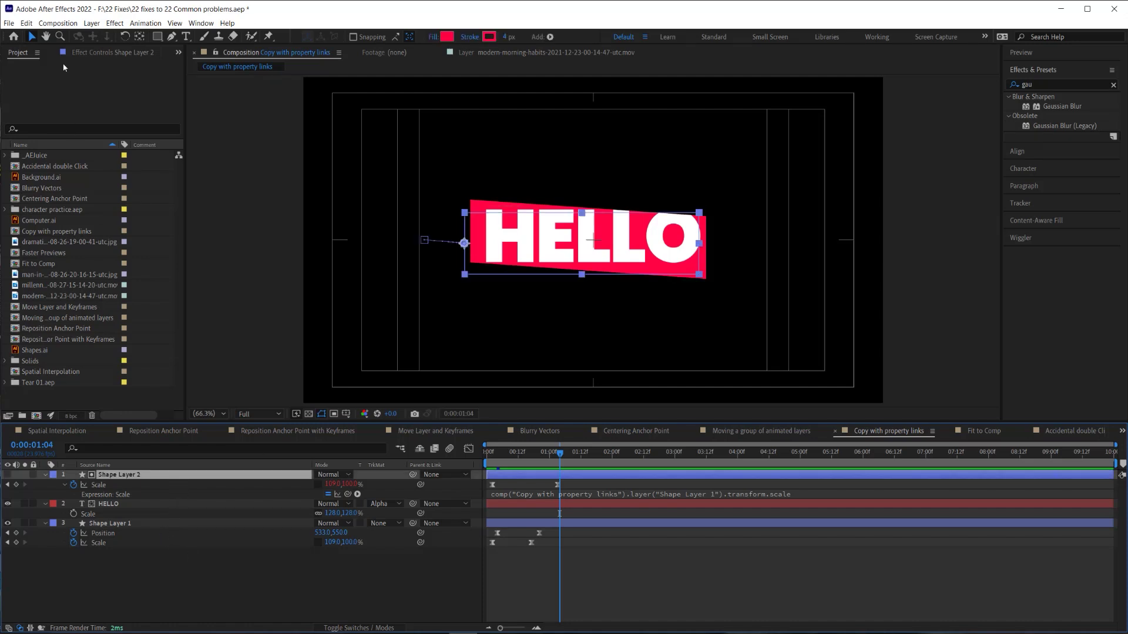
pyautogui.click(114, 23)
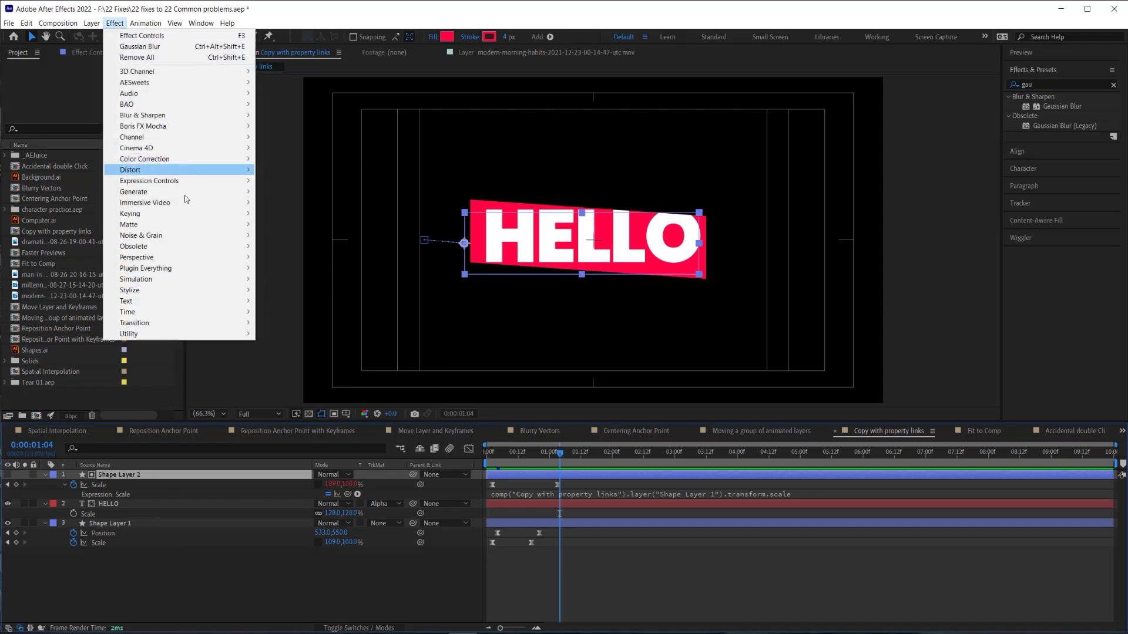
pyautogui.click(150, 569)
pyautogui.click(151, 569)
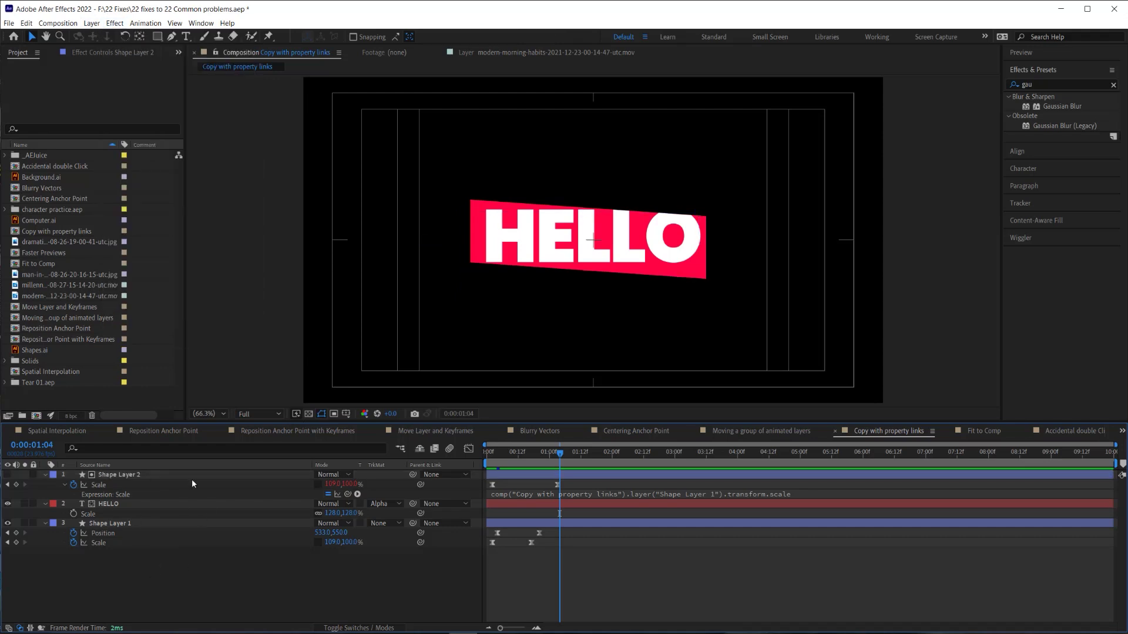
pyautogui.click(114, 25)
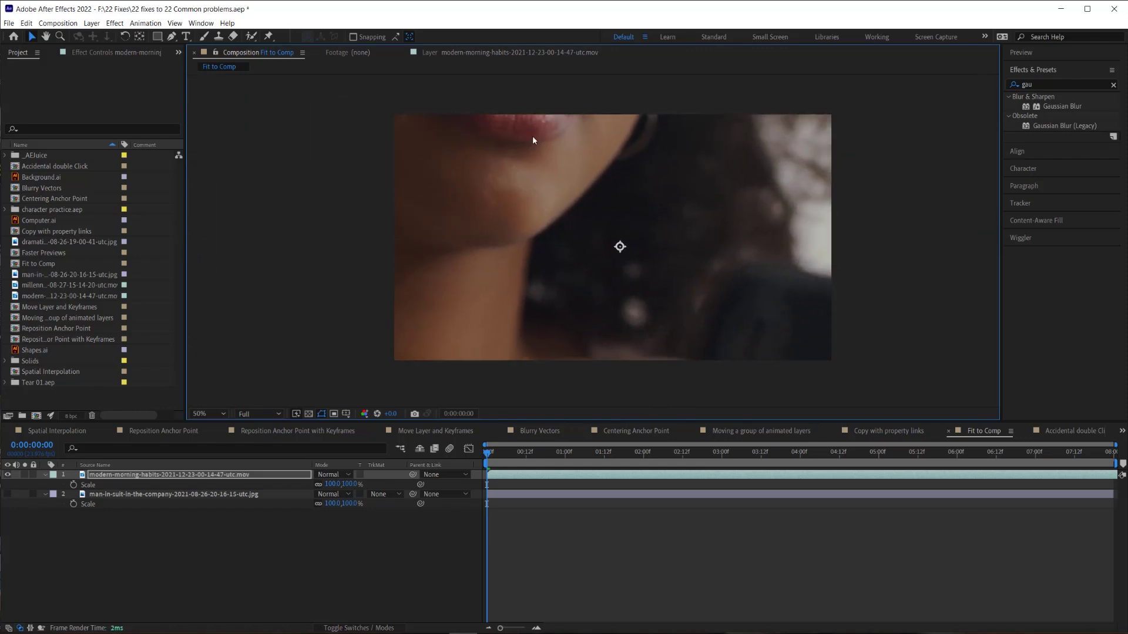
# Scale the modern-morning-habits video with Fit to Comp and preview the result
pyautogui.rightClick(657, 210)
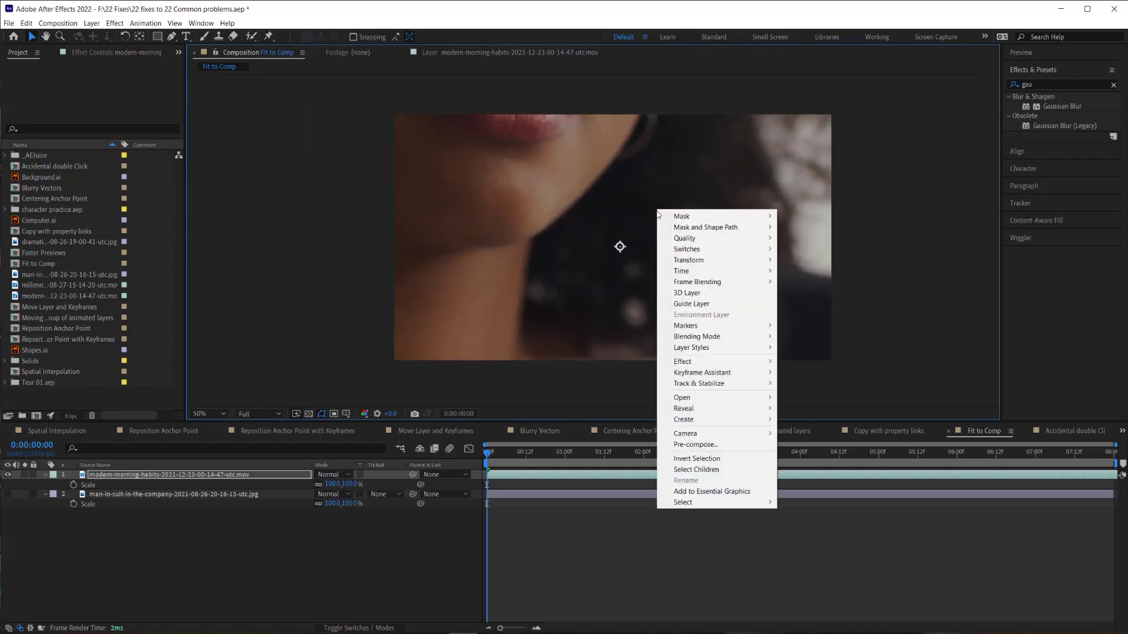
pyautogui.moveTo(702, 260)
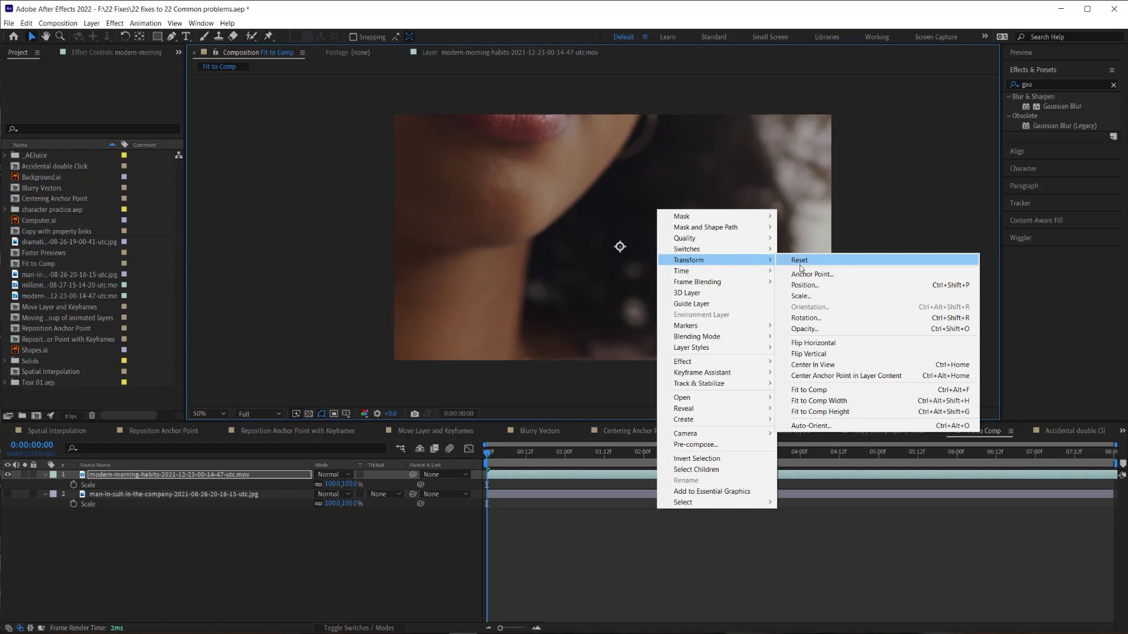
pyautogui.click(810, 389)
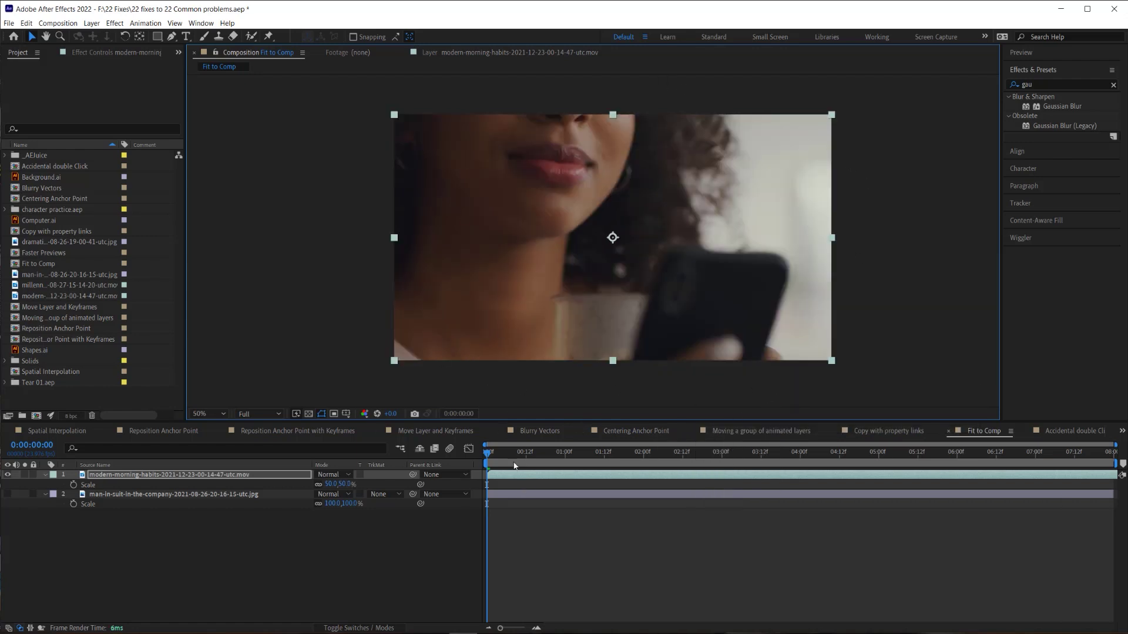
pyautogui.press('space')
pyautogui.press('space')
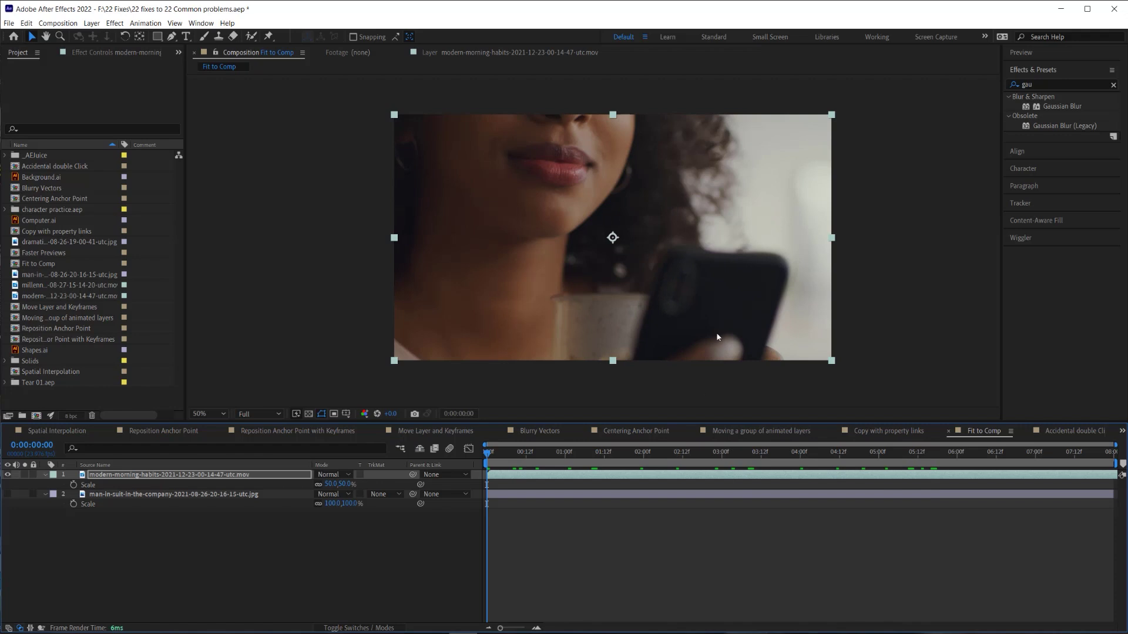
# Hide the modern-morning-habits video layer and show the man-in-suit image layer
pyautogui.click(166, 495)
pyautogui.click(8, 474)
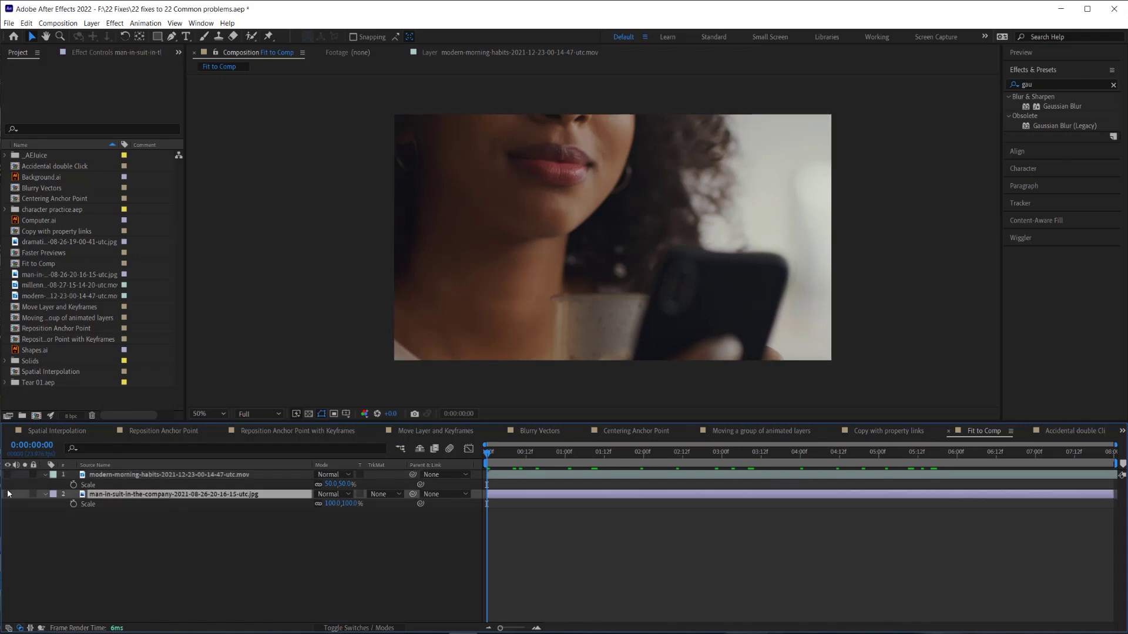
pyautogui.click(8, 494)
pyautogui.press(',')
pyautogui.press(',')
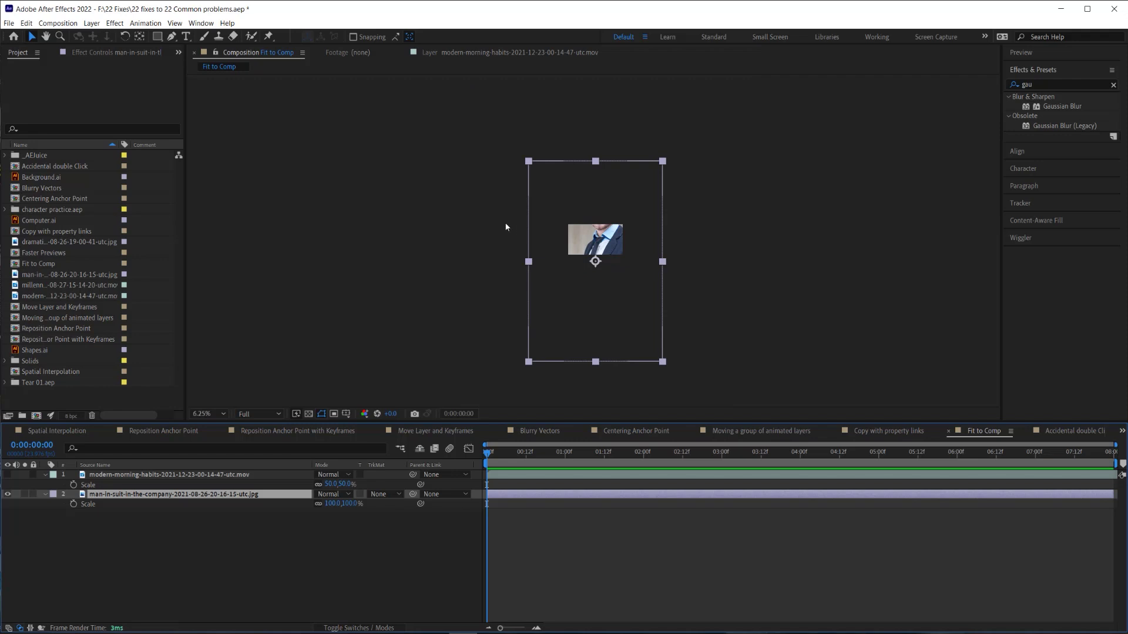
pyautogui.press('.')
pyautogui.press('.')
pyautogui.press('.')
# Stretch the man-in-suit image across the whole frame with Fit to Comp
pyautogui.rightClick(627, 264)
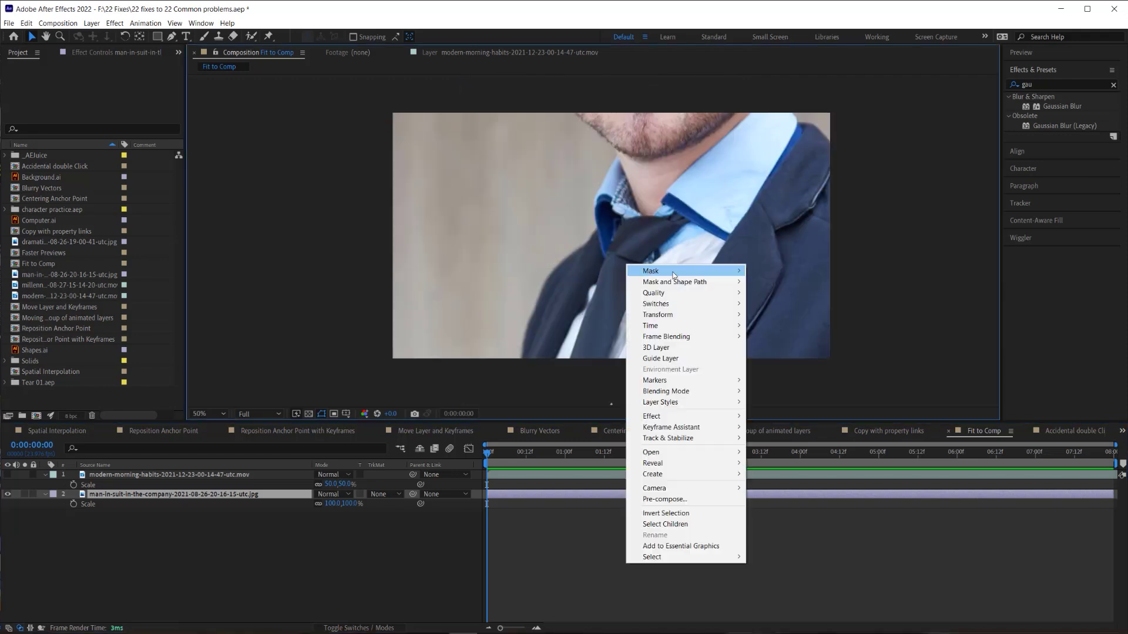
pyautogui.moveTo(704, 316)
pyautogui.click(774, 444)
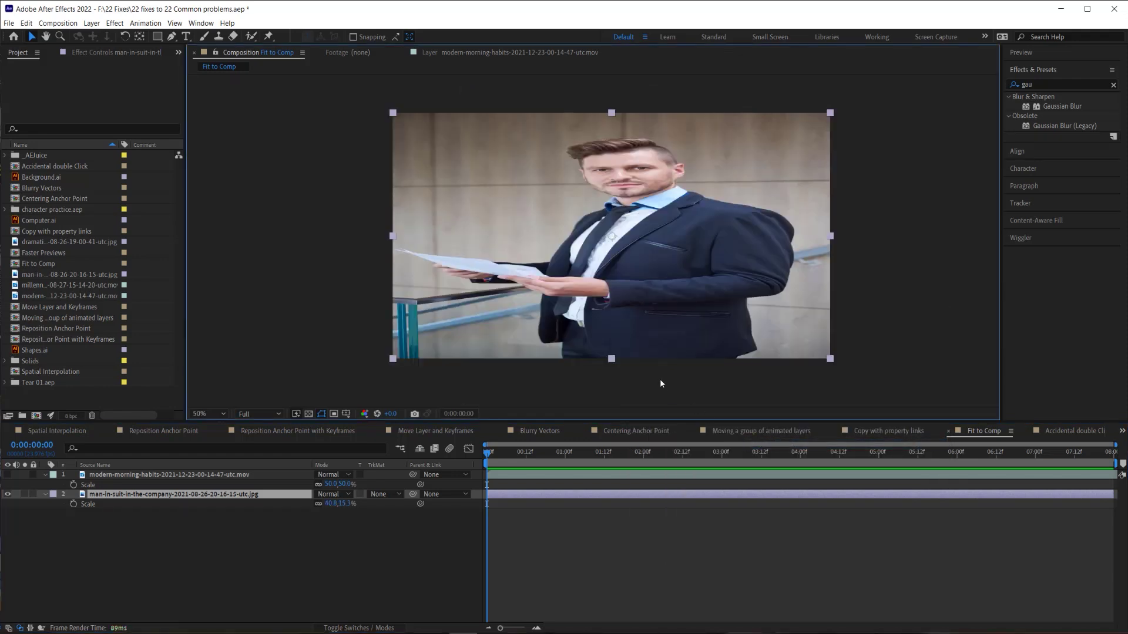
pyautogui.press('/')
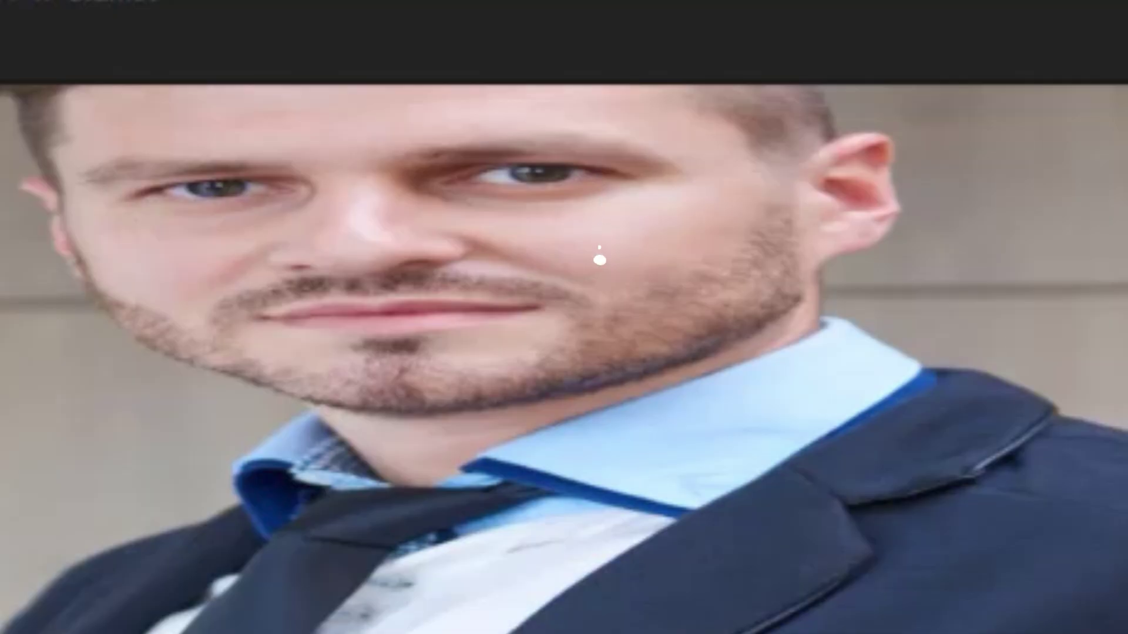
# Scale the man-in-suit image with Fit to Comp Width and move it down within the frame
pyautogui.rightClick(622, 257)
pyautogui.moveTo(658, 312)
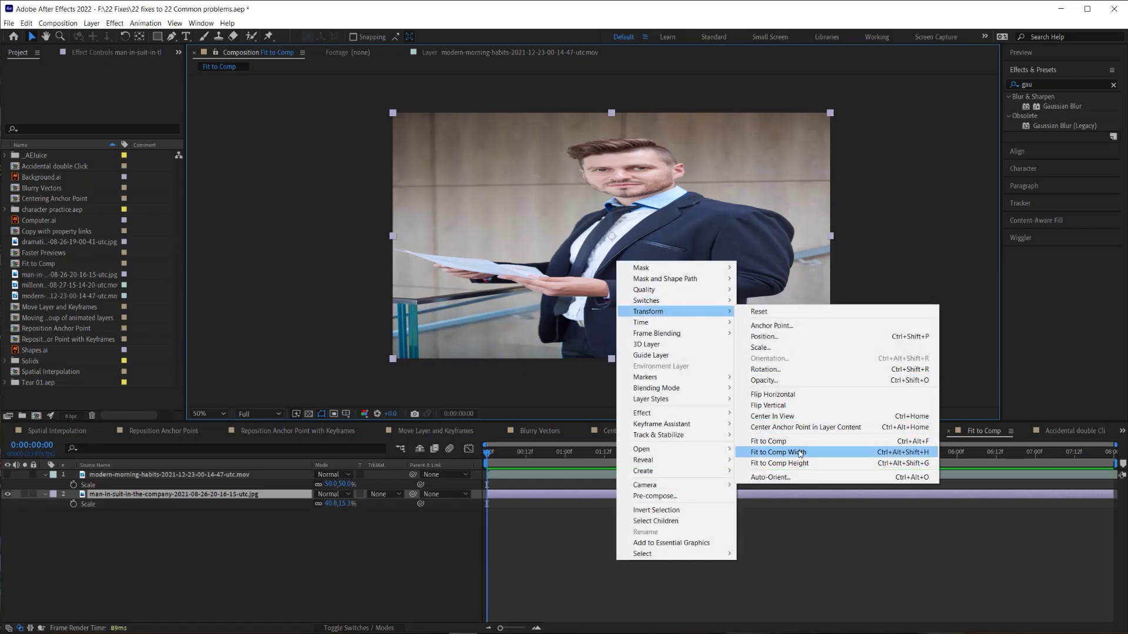
pyautogui.click(798, 453)
pyautogui.moveTo(696, 266); pyautogui.dragTo(687, 400)
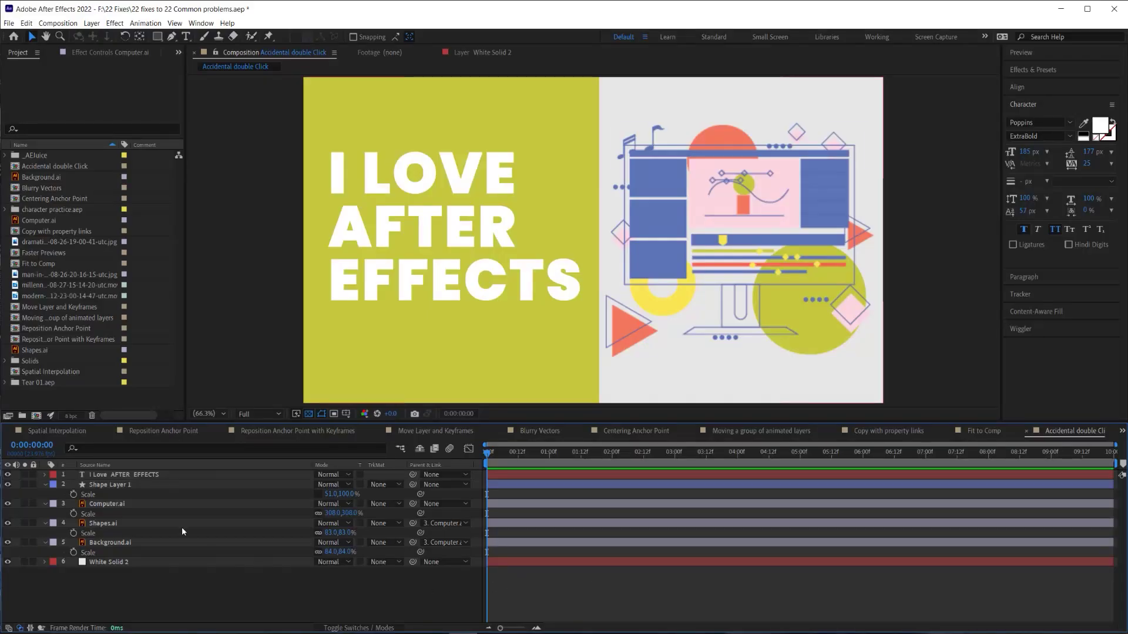
# Open the Computer.ai layer in its own viewer and return to the Accidental double Click composition
pyautogui.doubleClick(176, 505)
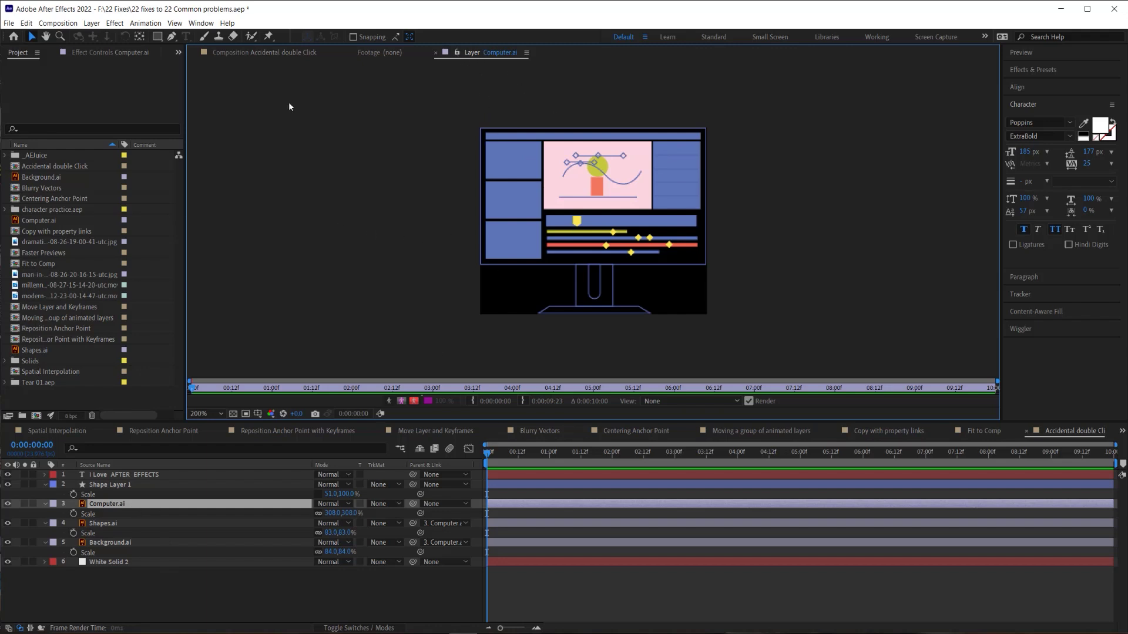
pyautogui.click(259, 52)
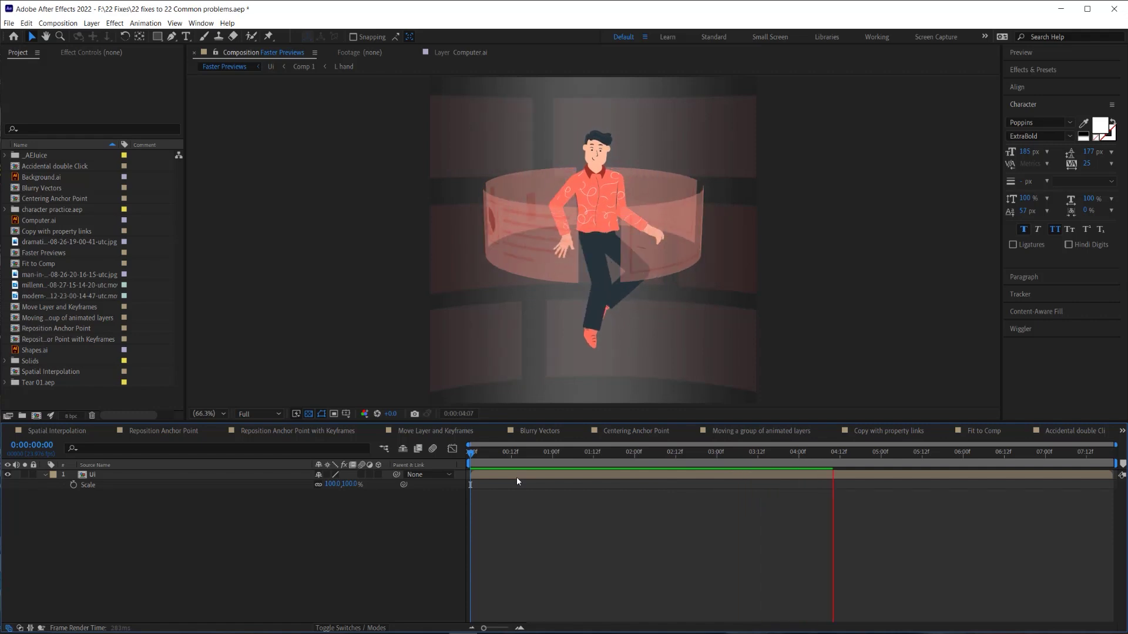
# Change the number of frames skipped in the preview settings and play the Faster Previews composition
pyautogui.press('space')
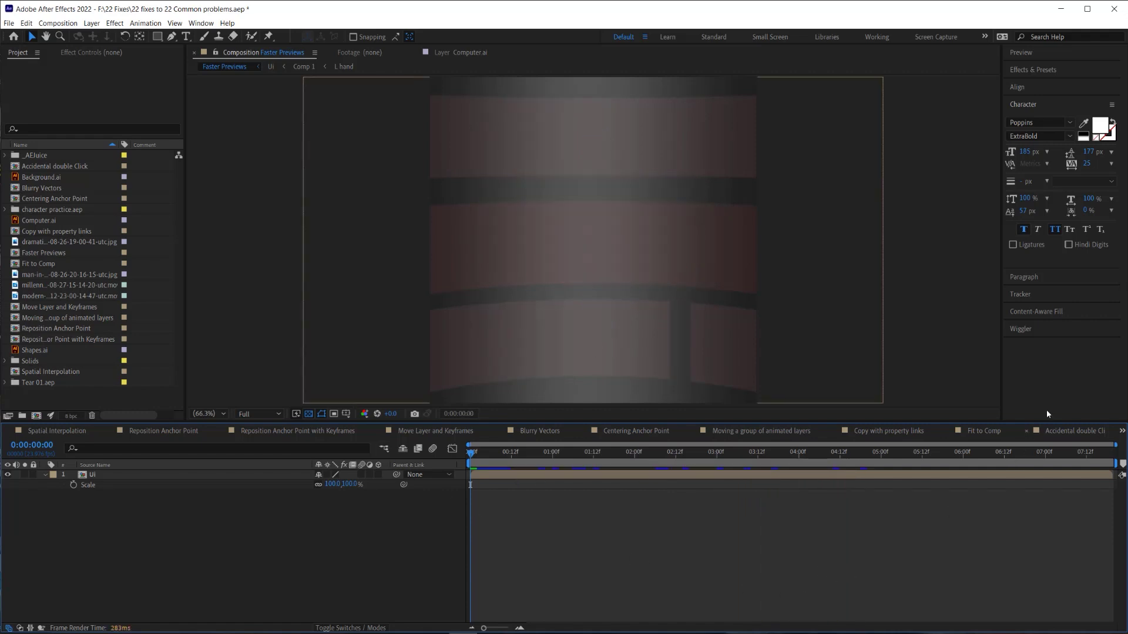
pyautogui.click(1035, 53)
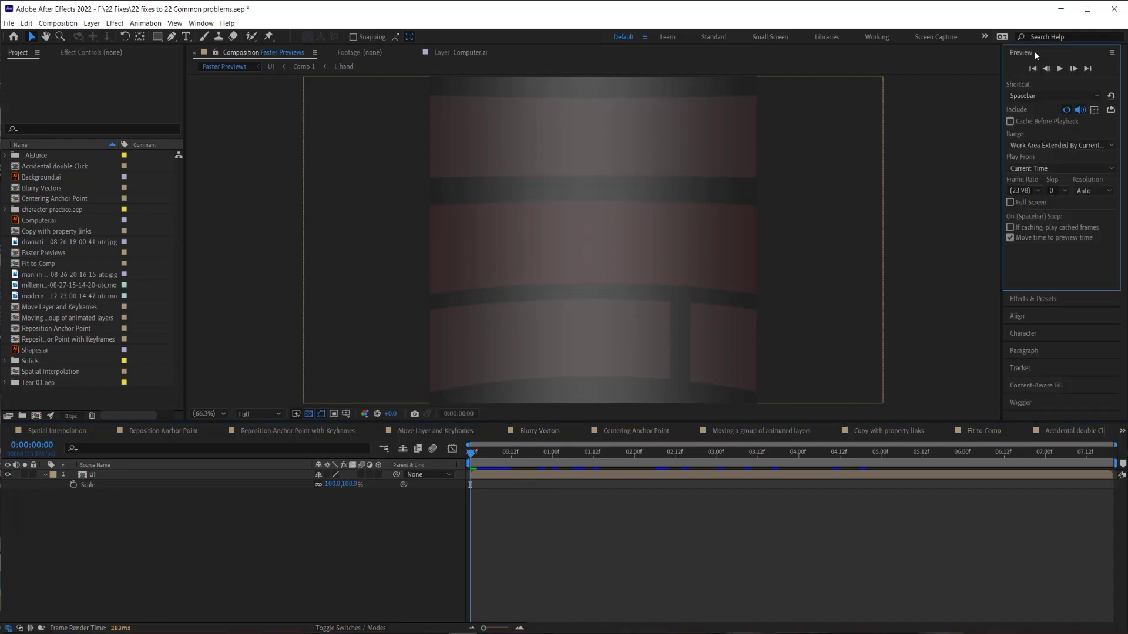
pyautogui.click(1064, 192)
pyautogui.click(1060, 226)
pyautogui.press('space')
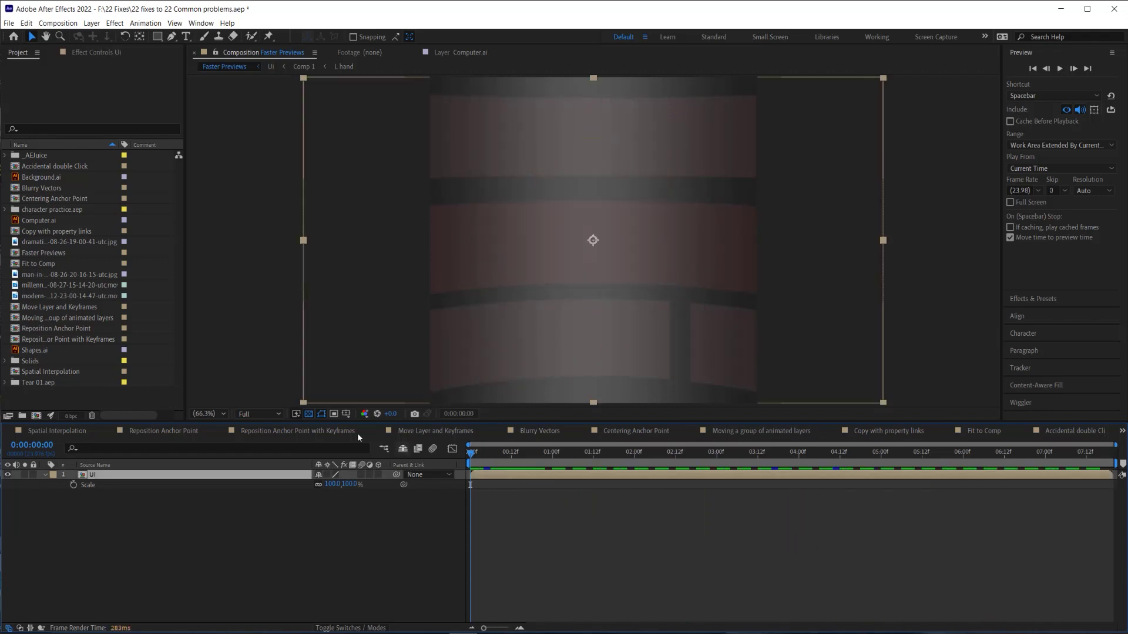
# Set the composition viewer's resolution to Quarter and preview the Faster Previews animation
pyautogui.click(259, 416)
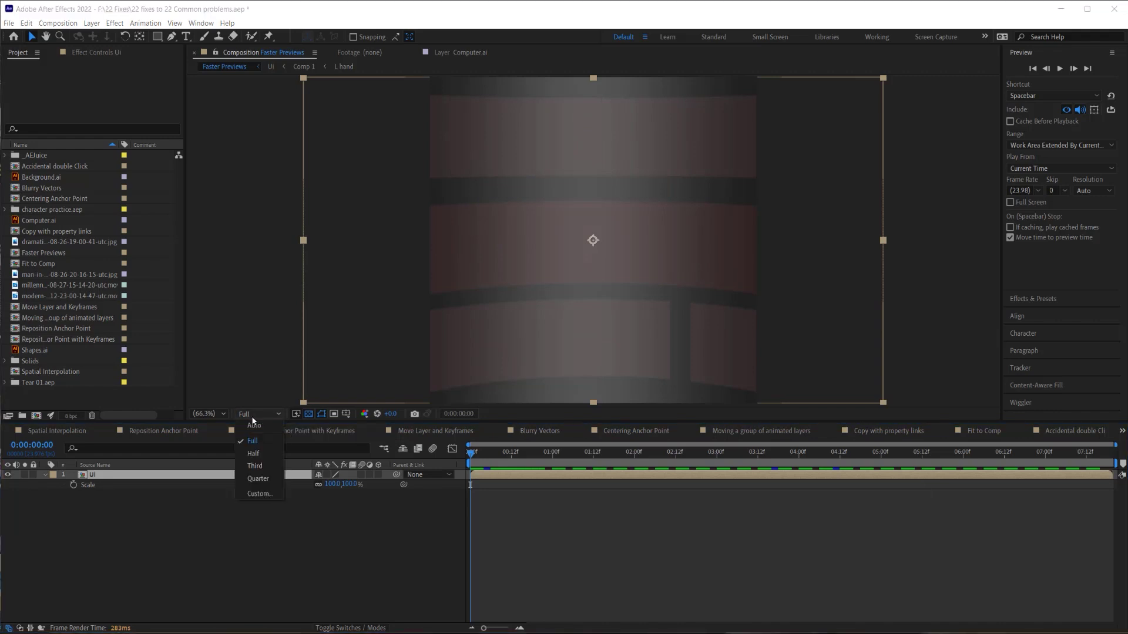
pyautogui.click(252, 478)
pyautogui.press('space')
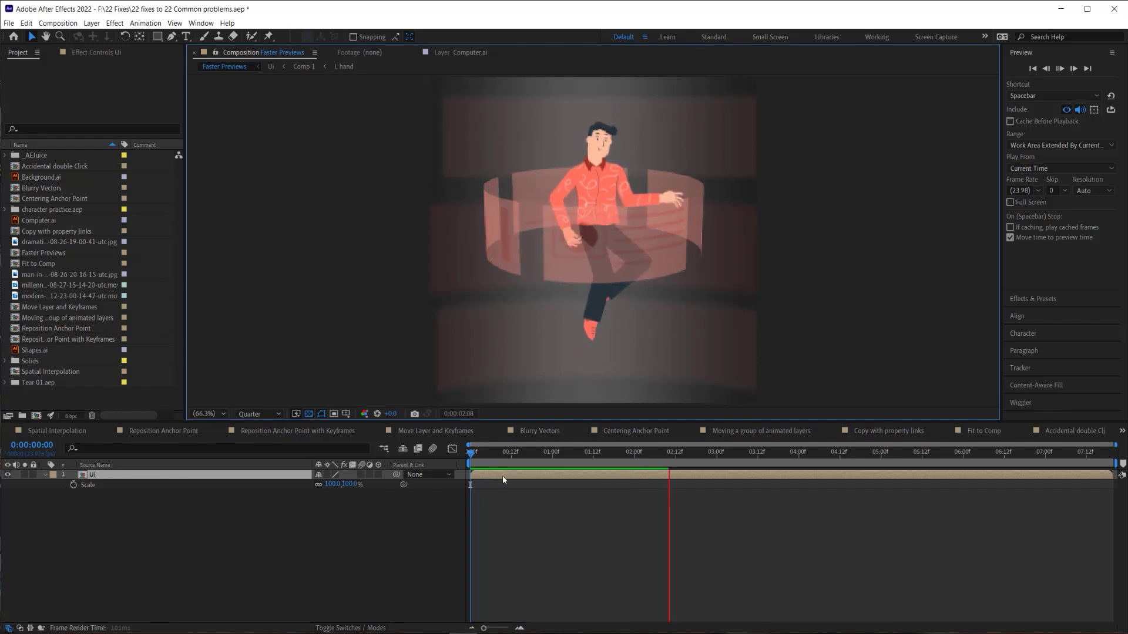
pyautogui.press('space')
# Open the UI precomposition, switch Comp 6 and Comp 5 to draft quality, and preview from frame 0:00:00:01
pyautogui.doubleClick(661, 474)
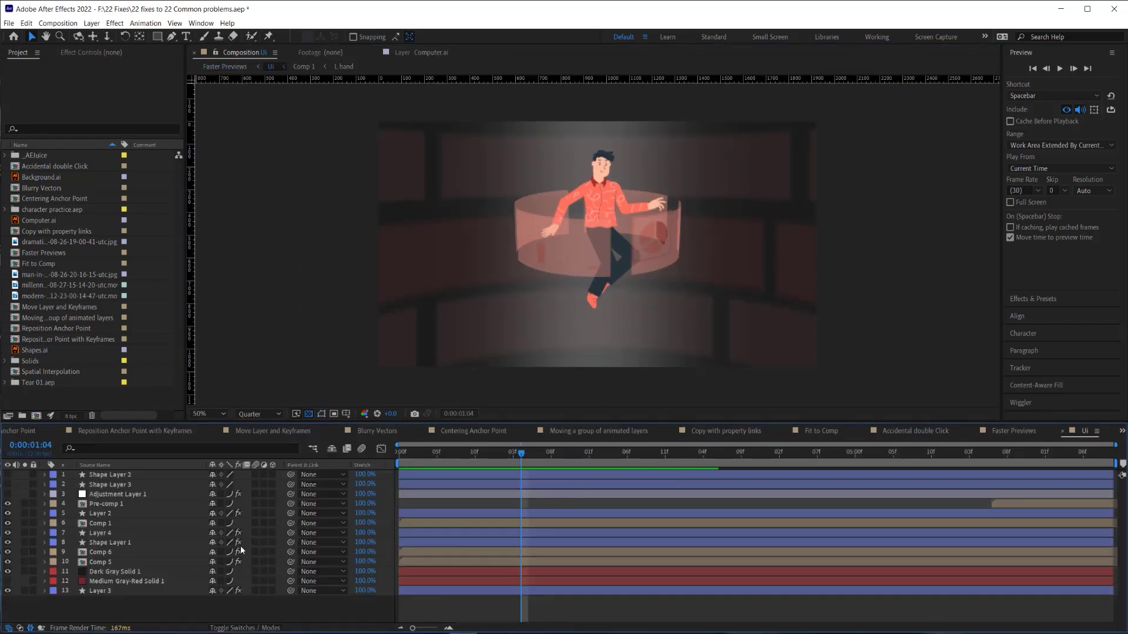
pyautogui.click(406, 452)
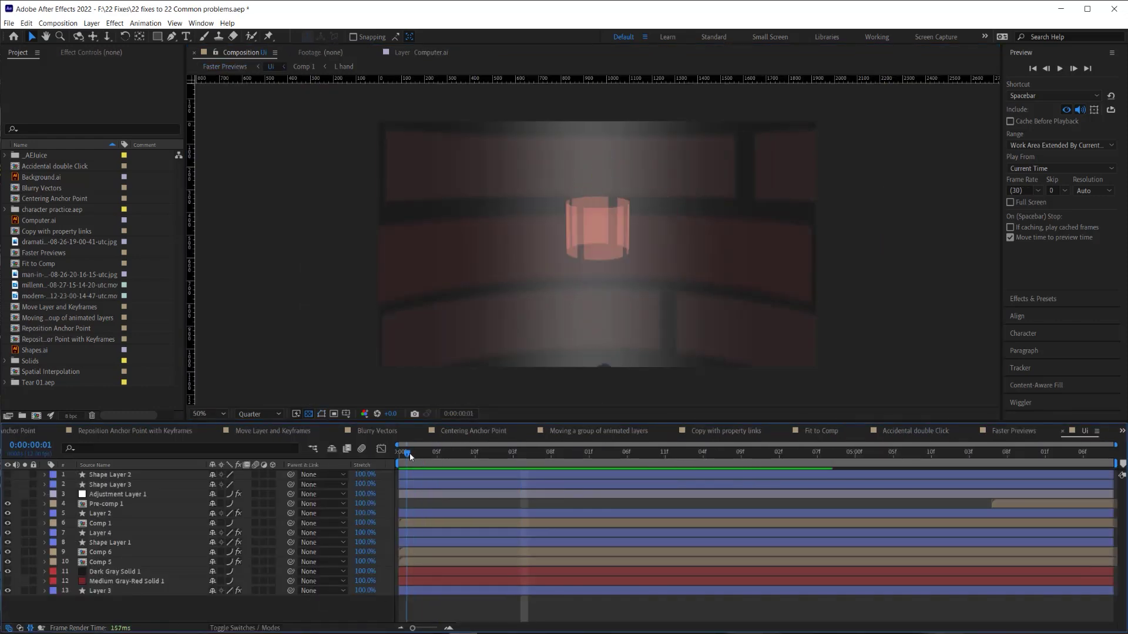
pyautogui.click(231, 552)
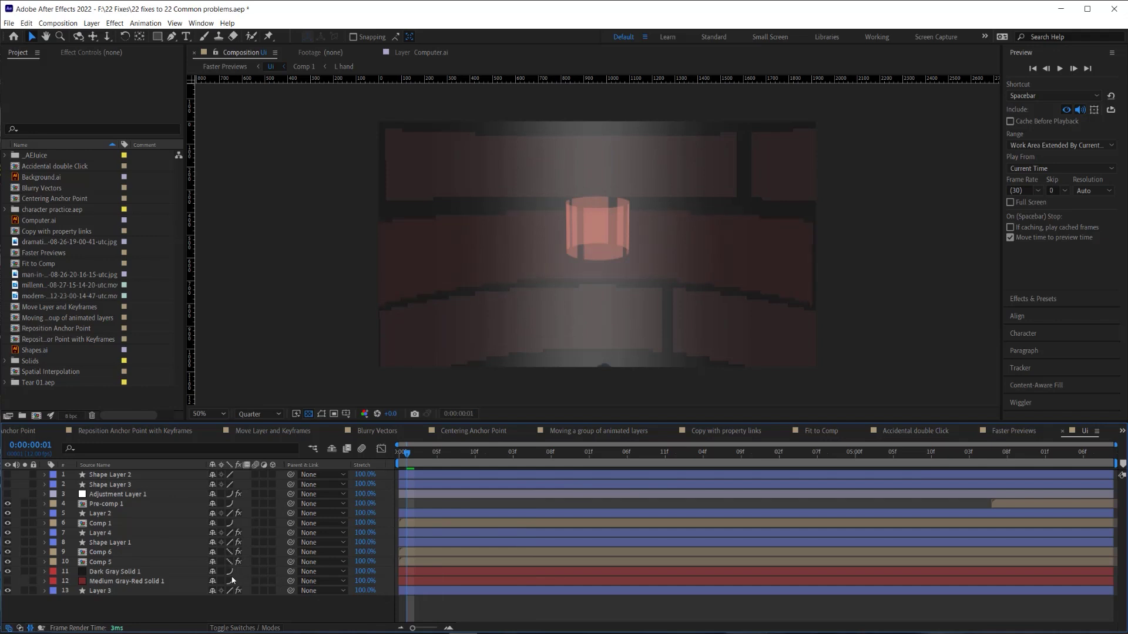
pyautogui.press('space')
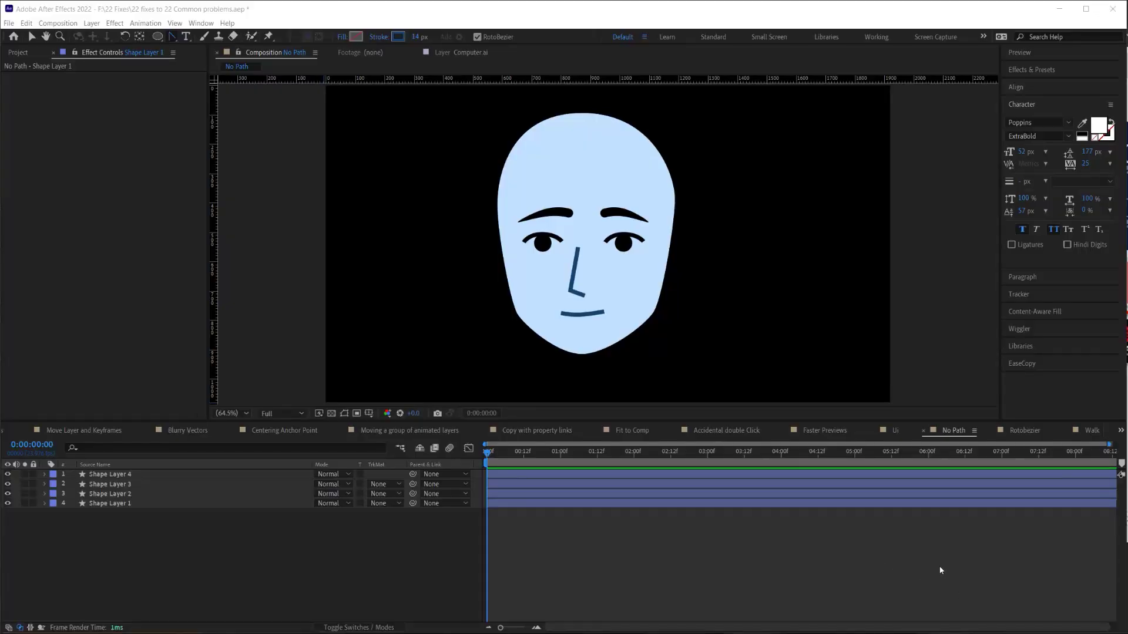
# Turn on mask and shape path visibility for the face's Shape Layer 1 and select a point on its outline
pyautogui.click(637, 157)
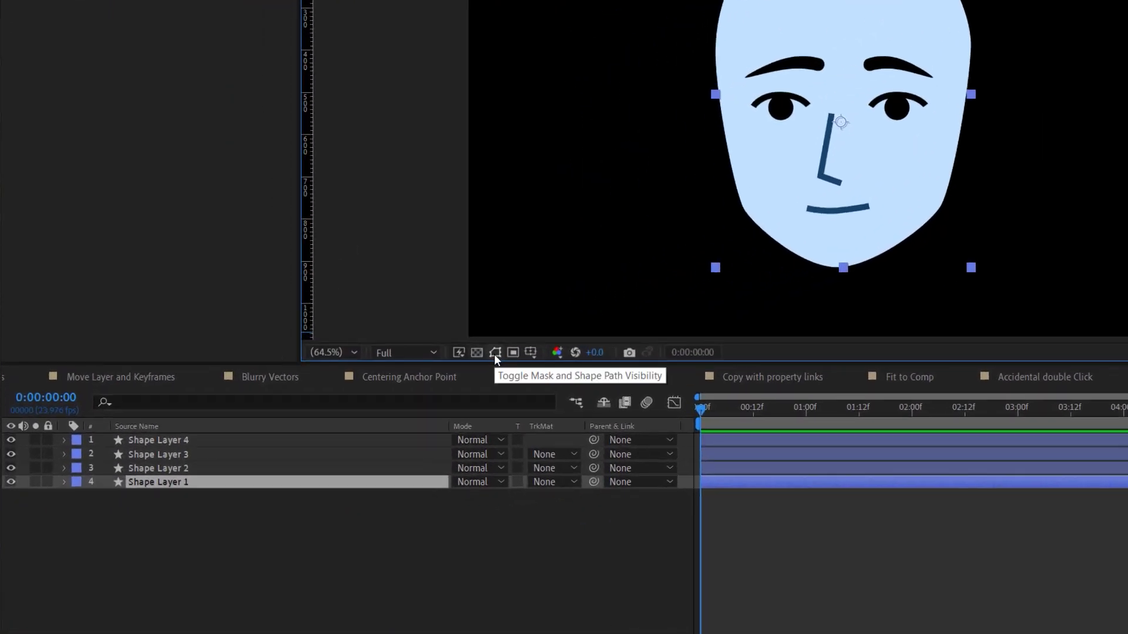
pyautogui.click(344, 414)
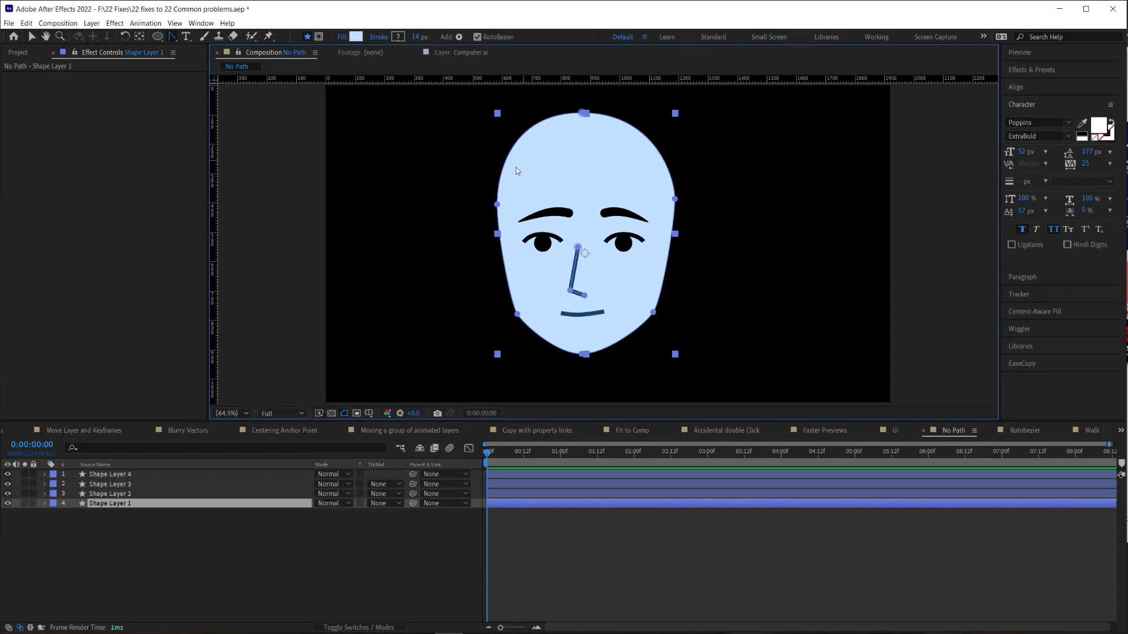
pyautogui.click(497, 205)
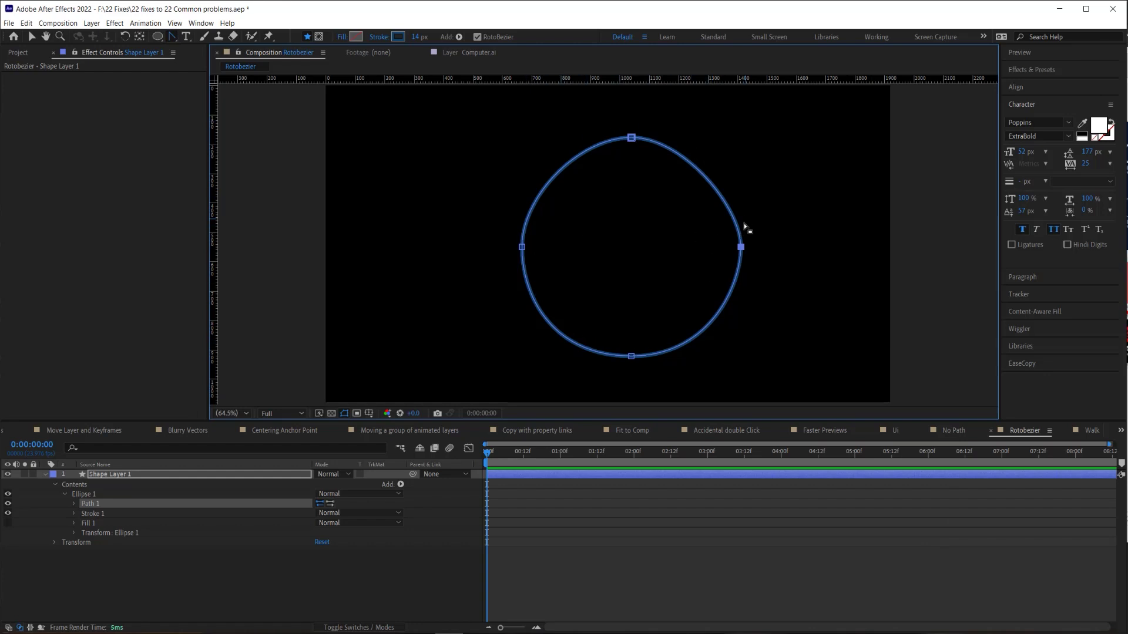
# Try reshaping the circle at its rightmost point, turn off RotoBezier for the path, and adjust the curve with a Bezier handle
pyautogui.moveTo(742, 252); pyautogui.dragTo(792, 254)
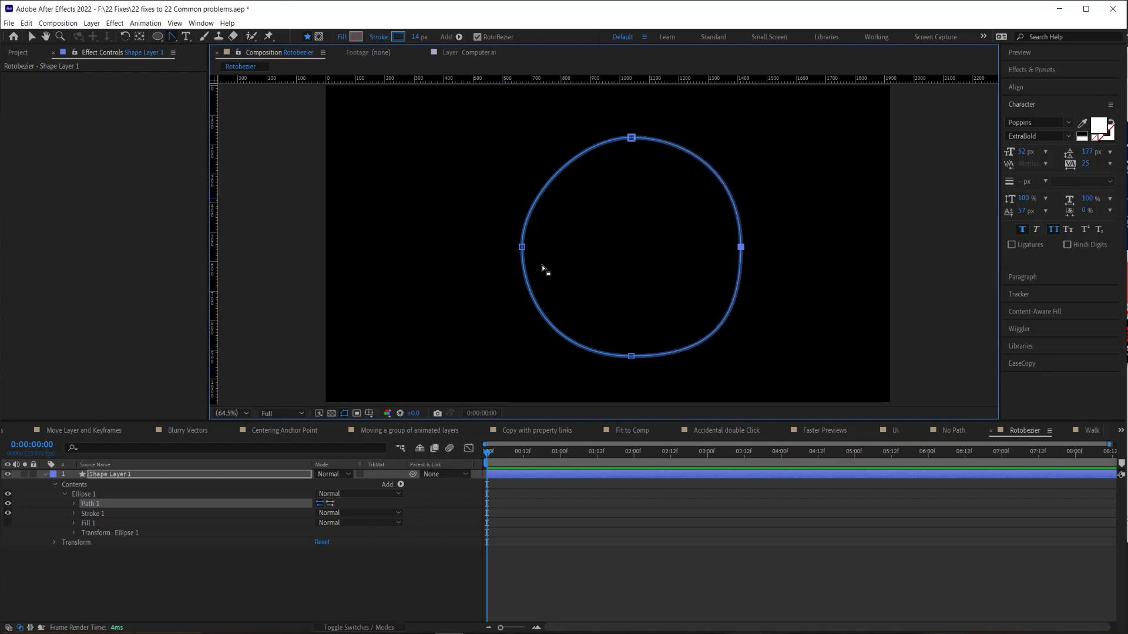
pyautogui.rightClick(741, 247)
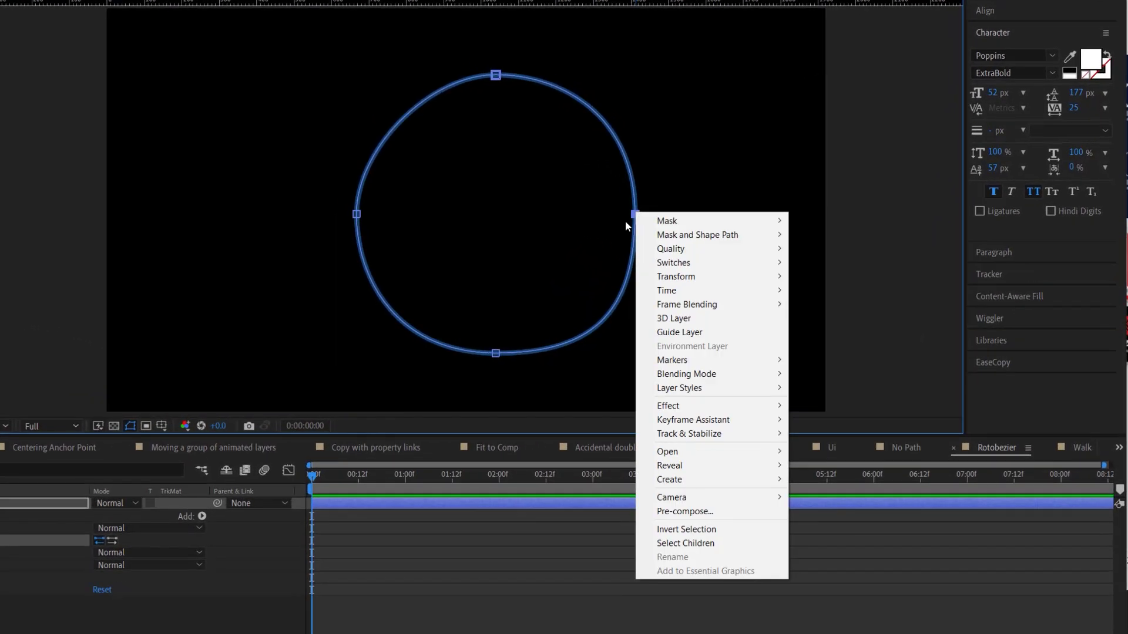
pyautogui.moveTo(694, 235)
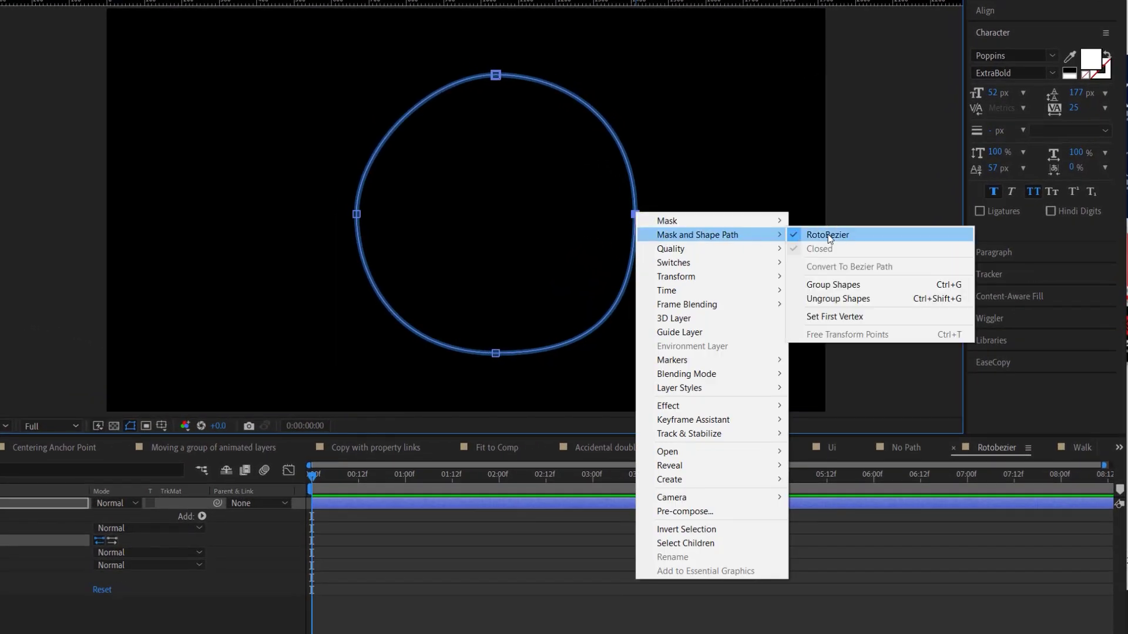
pyautogui.click(827, 234)
pyautogui.moveTo(634, 116); pyautogui.dragTo(693, 113)
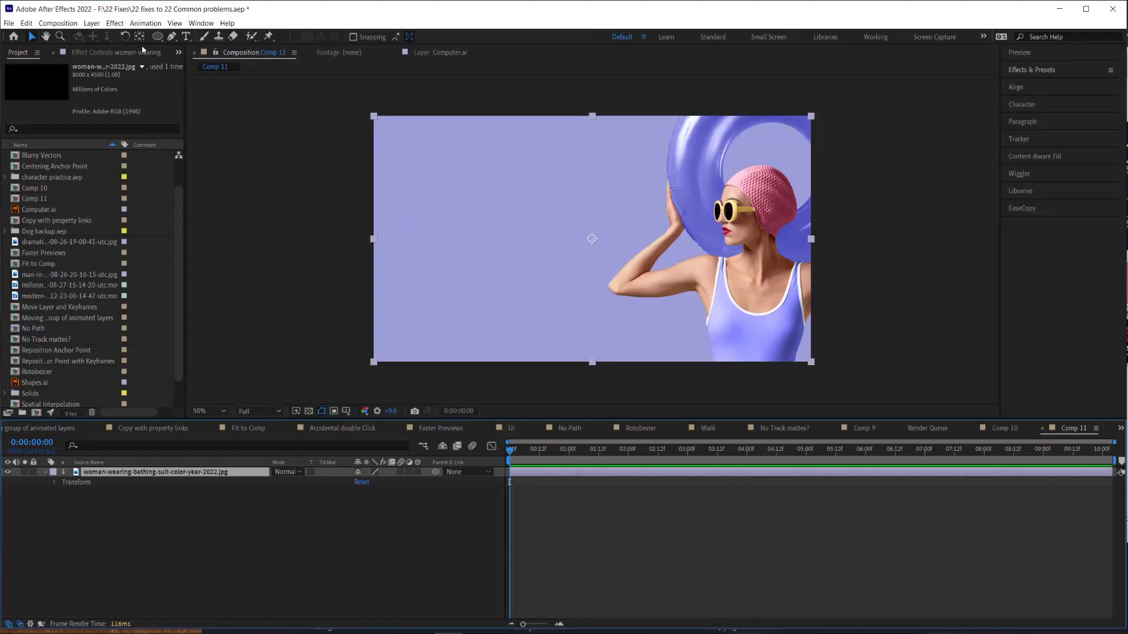
# Draw an elliptical mask on the selected bathing-suit image layer in Comp 11, inspect it, and undo it
pyautogui.click(157, 36)
pyautogui.moveTo(423, 144); pyautogui.dragTo(588, 316)
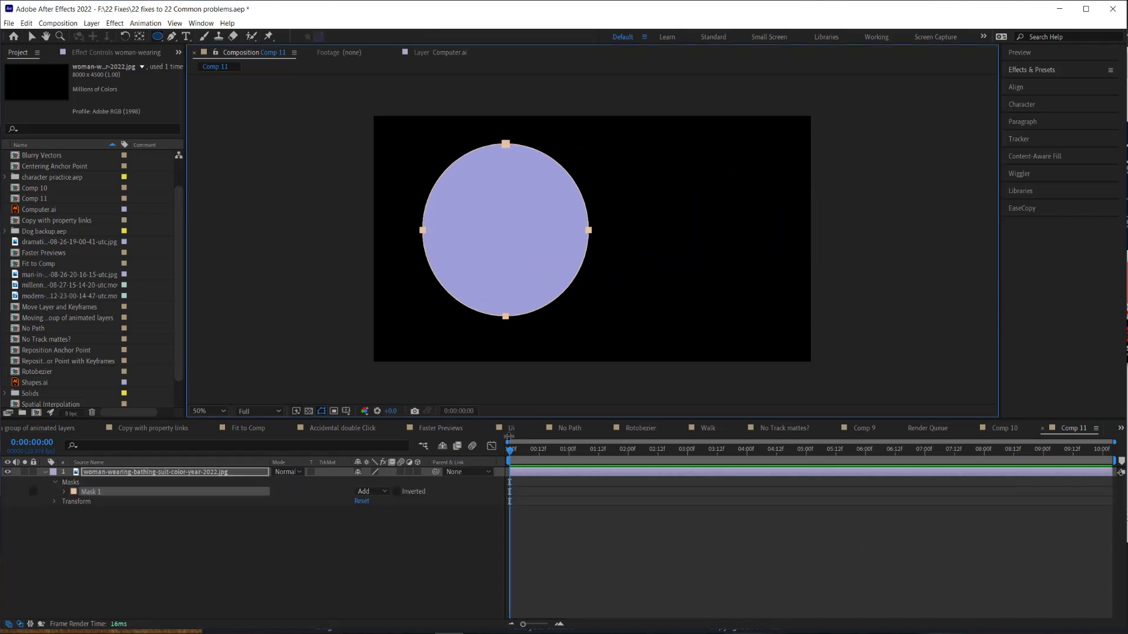
pyautogui.click(182, 475)
pyautogui.press('v')
pyautogui.click(257, 555)
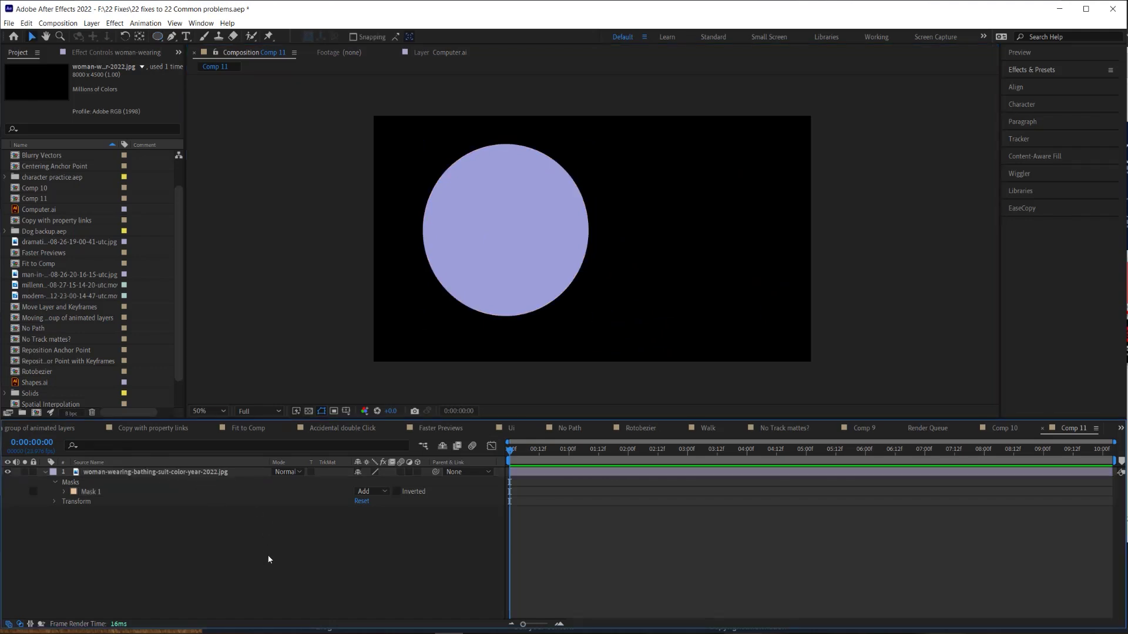
pyautogui.hotkey('ctrl', 'z')
# Deselect the bathing-suit image layer and draw a yellow circle as a separate shape layer over the image's empty area
pyautogui.click(160, 38)
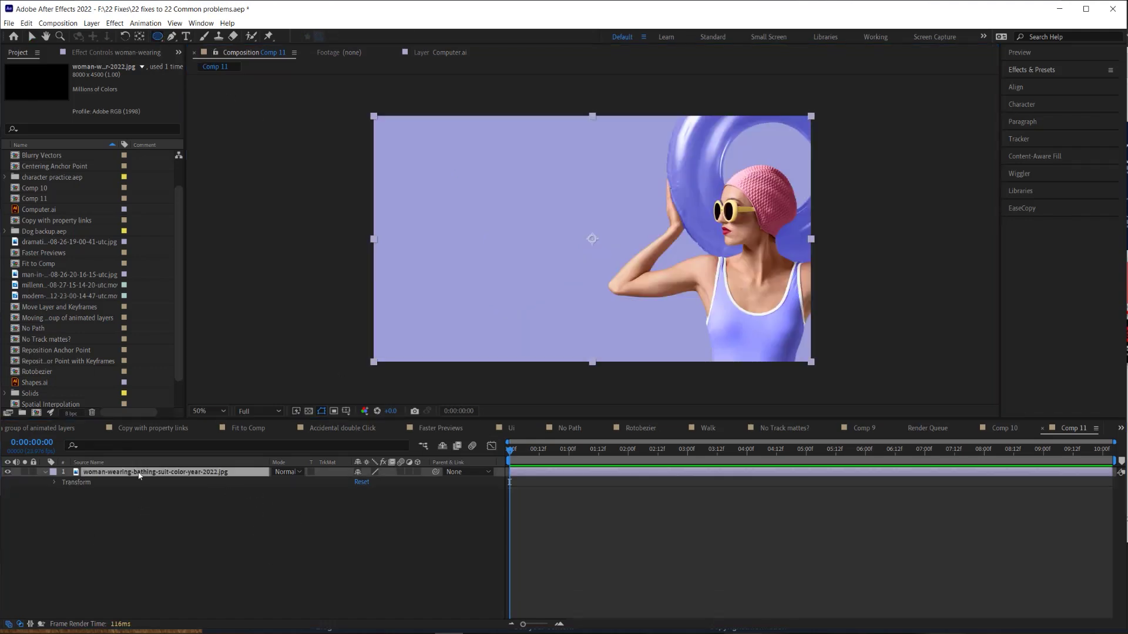
pyautogui.click(147, 522)
pyautogui.press('v')
pyautogui.click(157, 37)
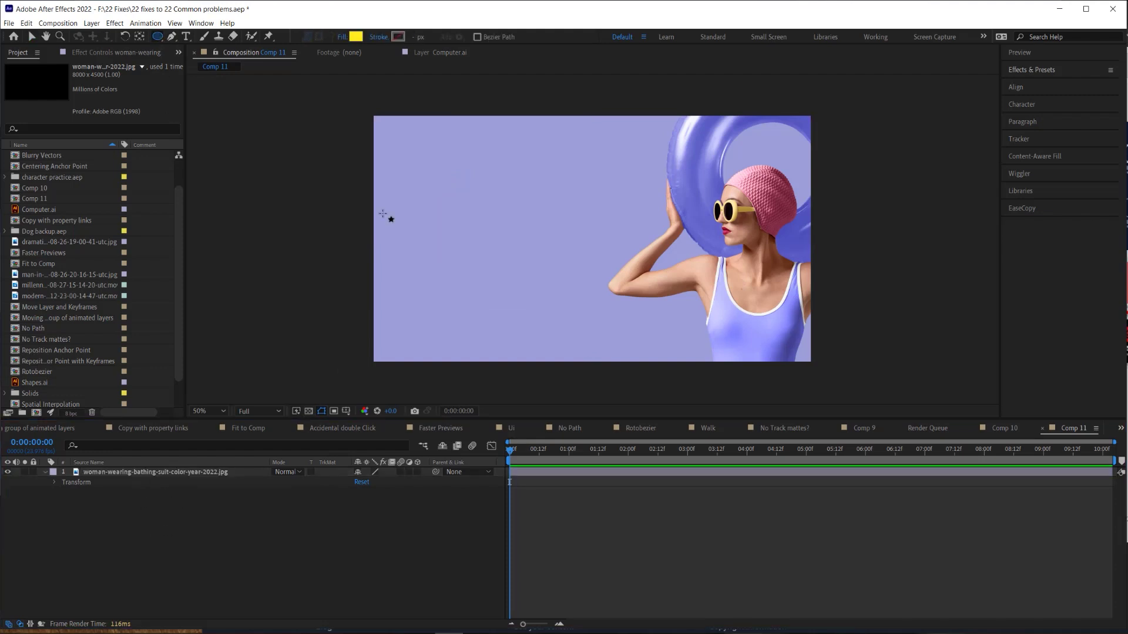
pyautogui.moveTo(434, 179); pyautogui.dragTo(583, 329)
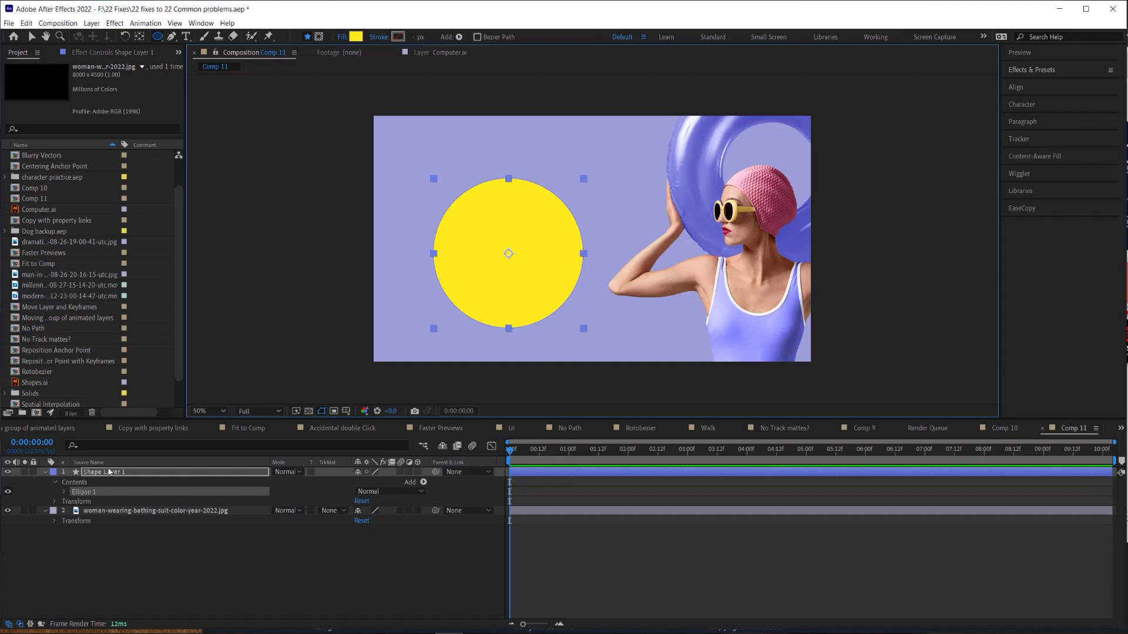
# Collapse Shape Layer 1's properties in the timeline and deselect all layers
pyautogui.press('v')
pyautogui.click(135, 562)
pyautogui.click(131, 473)
pyautogui.click(45, 471)
pyautogui.press('F2')
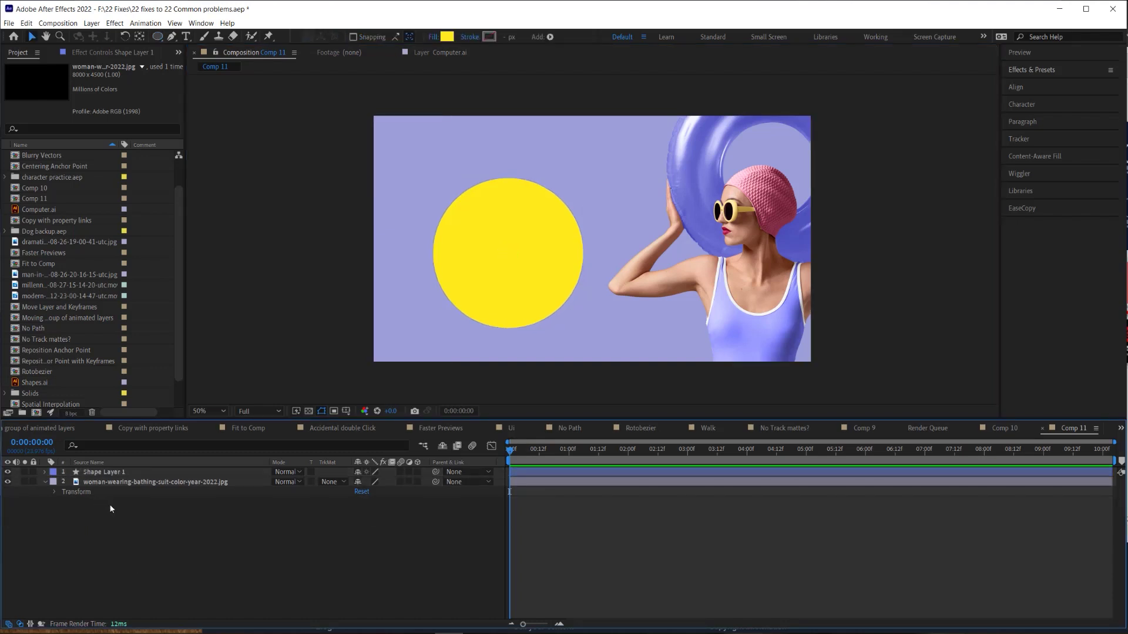
# Delete the yellow circle's shape layer from Comp 11
pyautogui.click(510, 252)
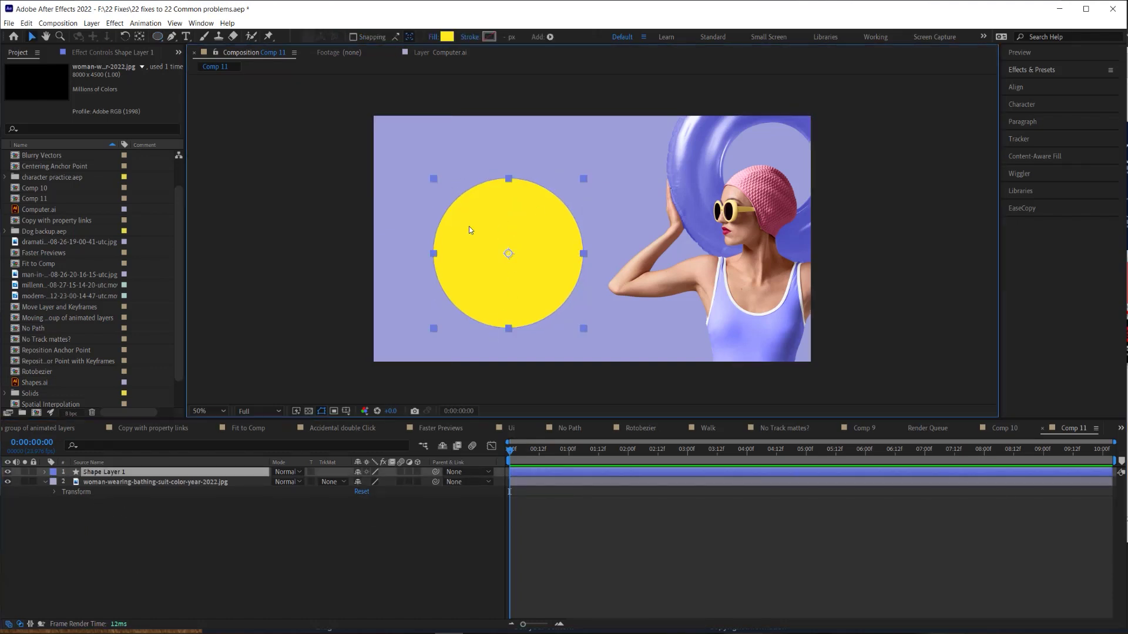
pyautogui.click(131, 474)
pyautogui.press('Delete')
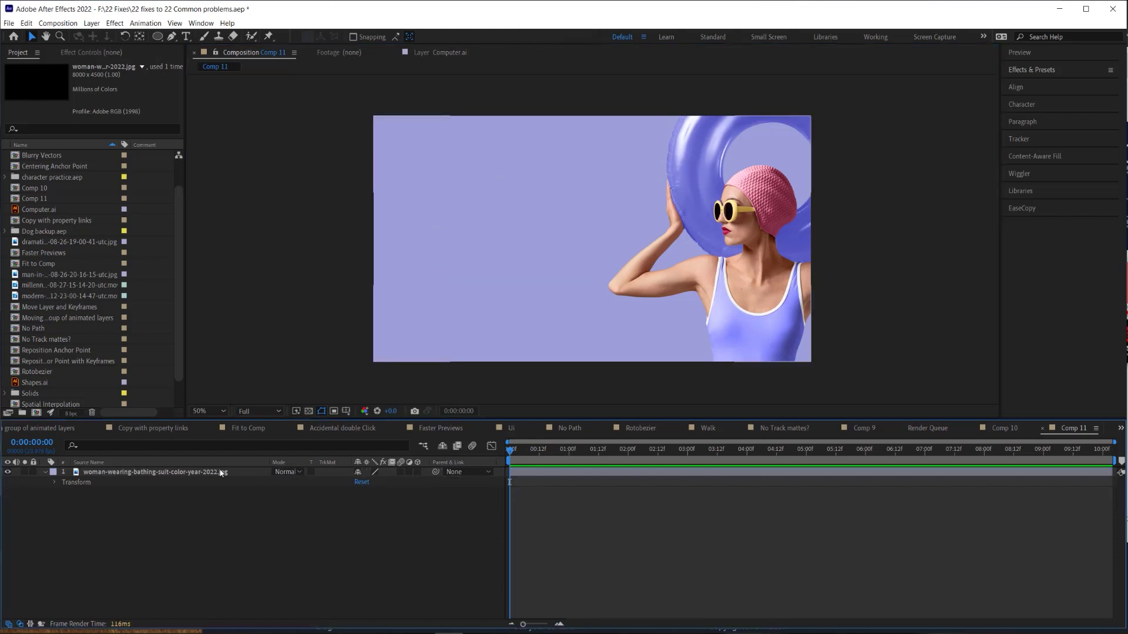
# Draw a circular mask over the empty area of the bathing-suit image layer with the Ellipse tool
pyautogui.click(215, 474)
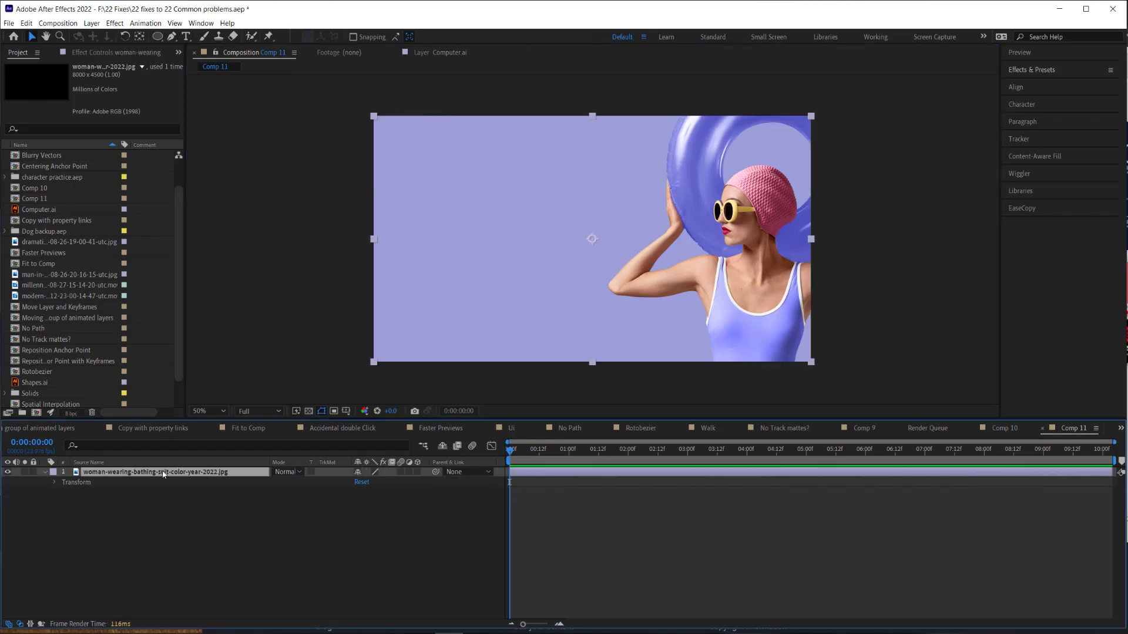
pyautogui.click(157, 36)
pyautogui.moveTo(412, 141); pyautogui.dragTo(599, 328)
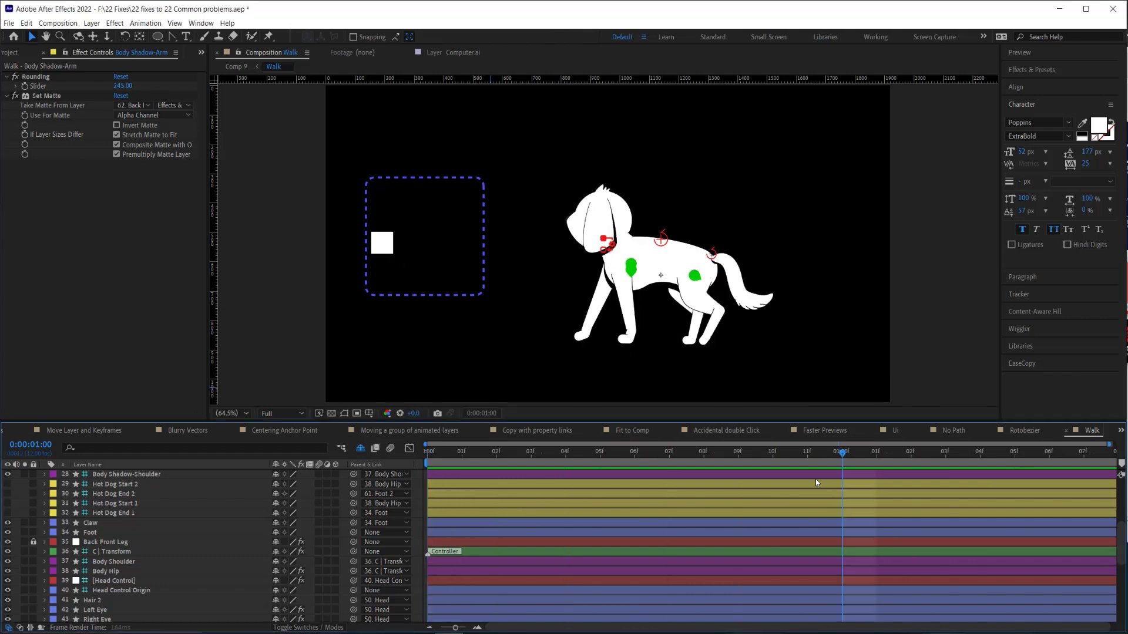
# Go from the Walk composition to its parent Comp 9 and preview the dog's walk cycle from the start
pyautogui.press('Tab')
pyautogui.click(786, 476)
pyautogui.moveTo(491, 457); pyautogui.dragTo(419, 460)
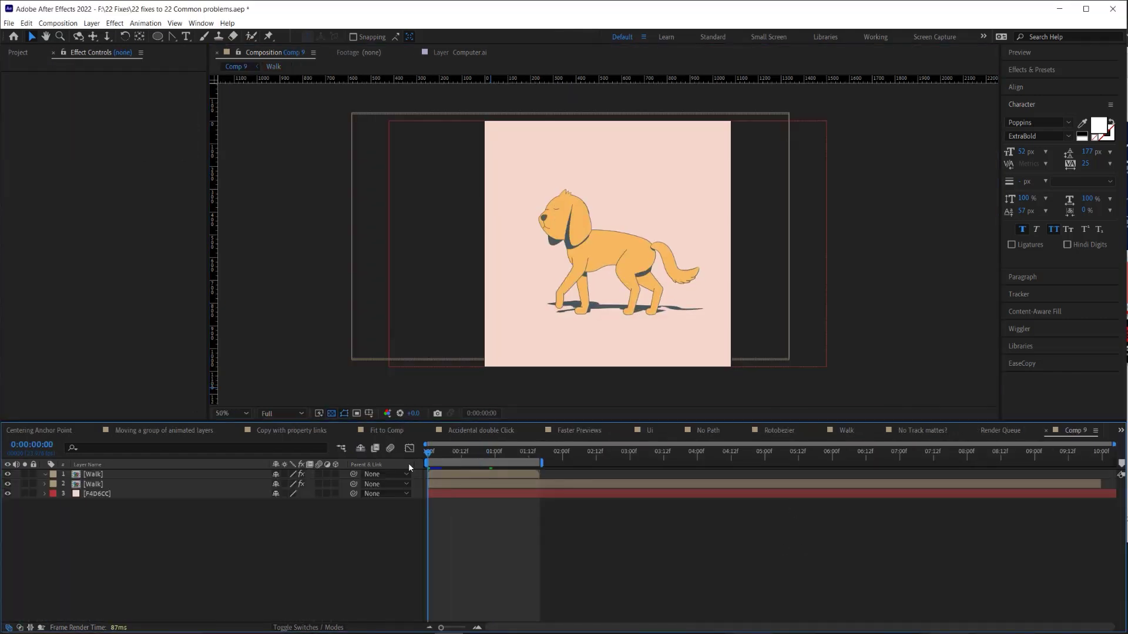
pyautogui.press('space')
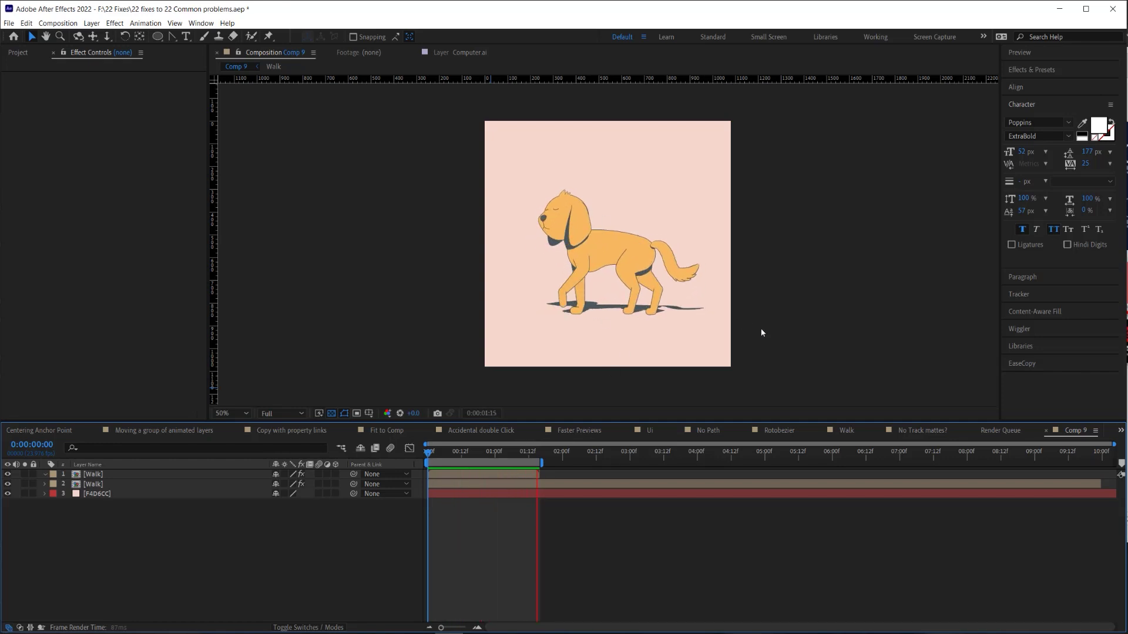
pyautogui.click(469, 473)
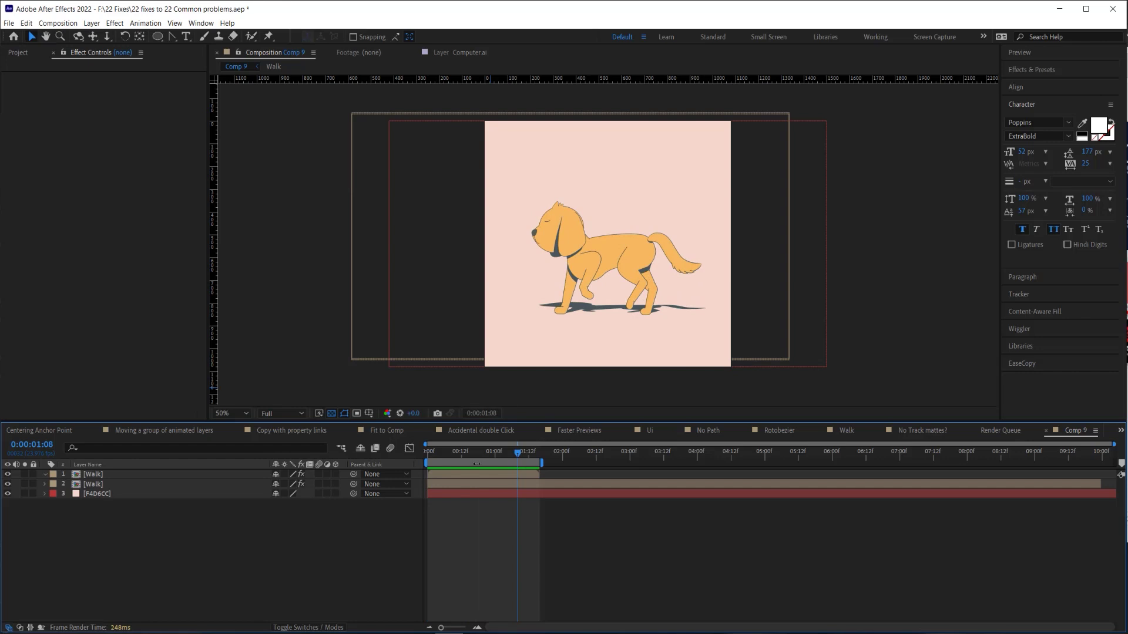
# Open the nested Walk composition and set it to preserve its frame rate when nested or in render queue
pyautogui.doubleClick(470, 473)
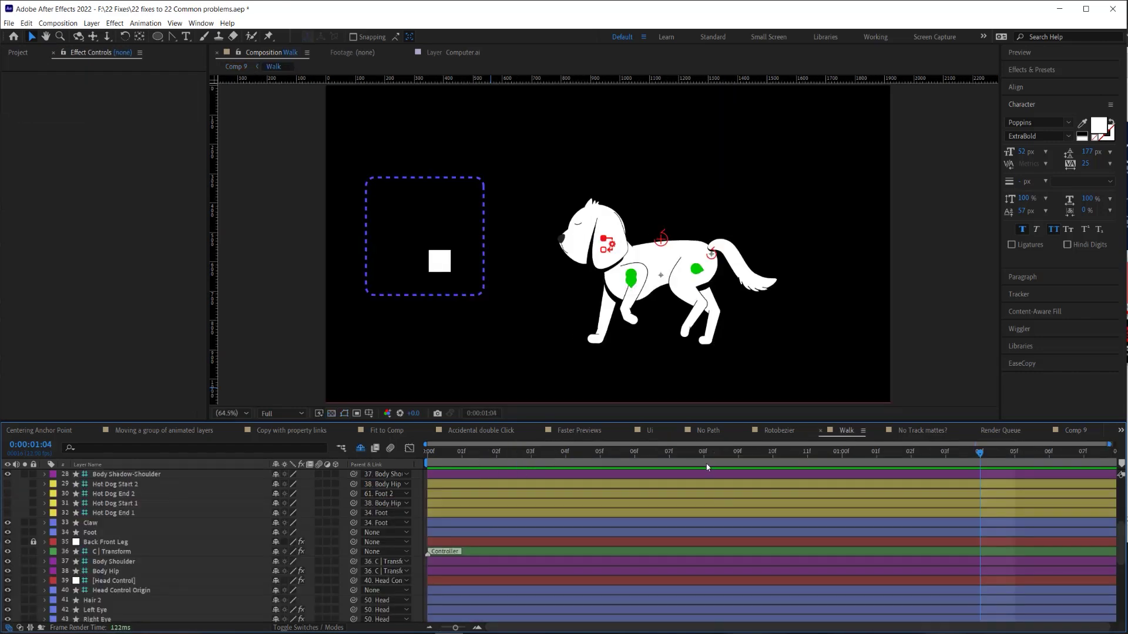
pyautogui.moveTo(652, 461); pyautogui.dragTo(396, 468)
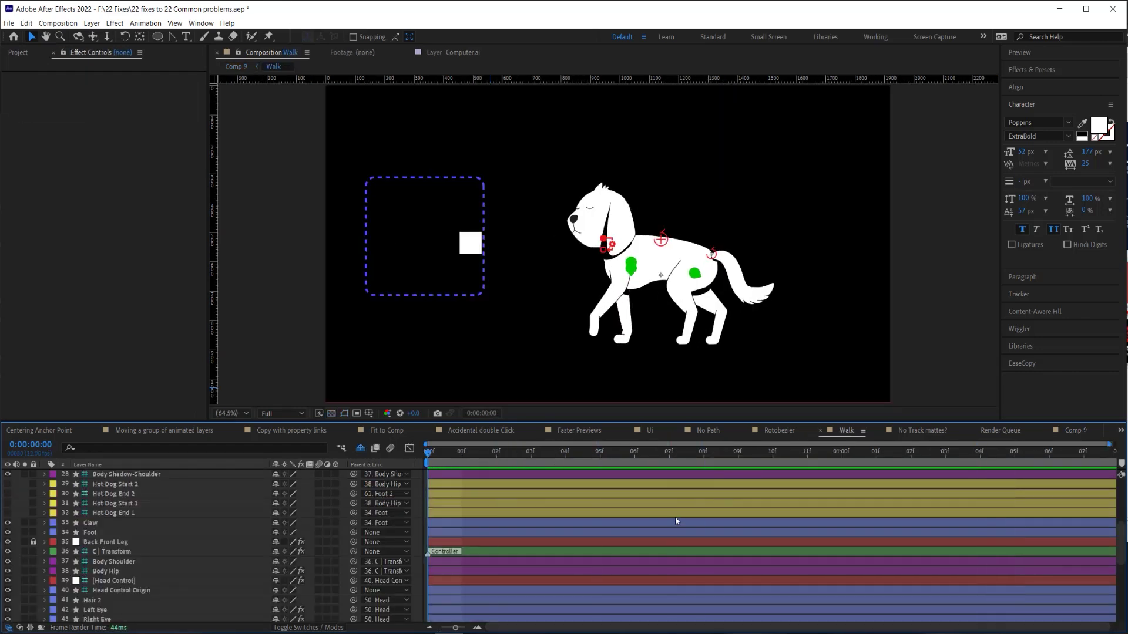
pyautogui.click(57, 23)
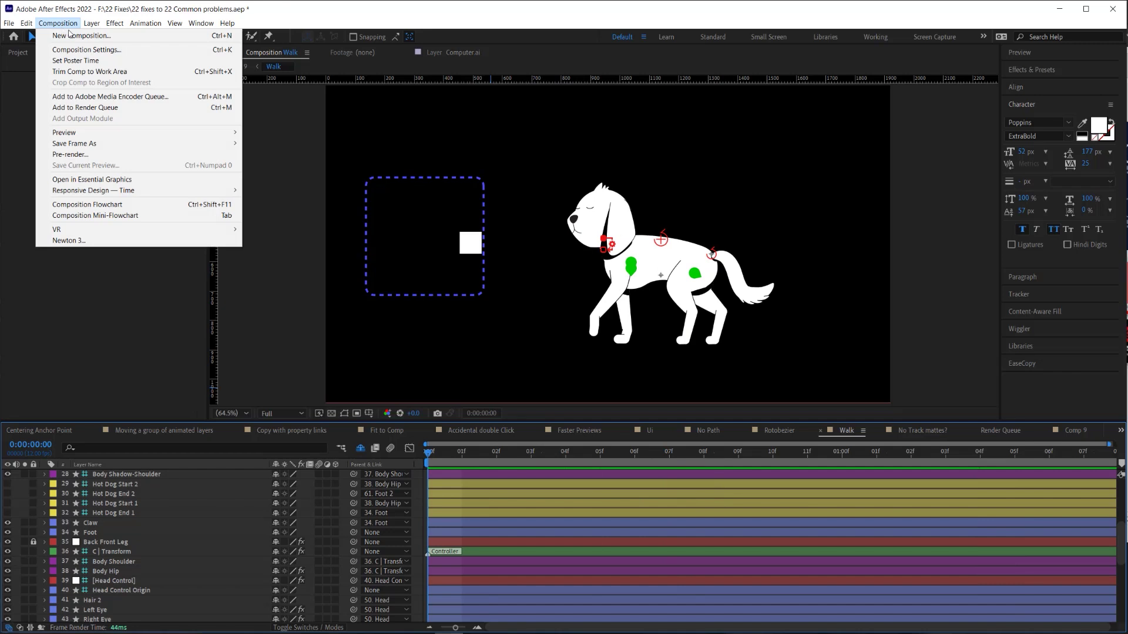
pyautogui.click(88, 48)
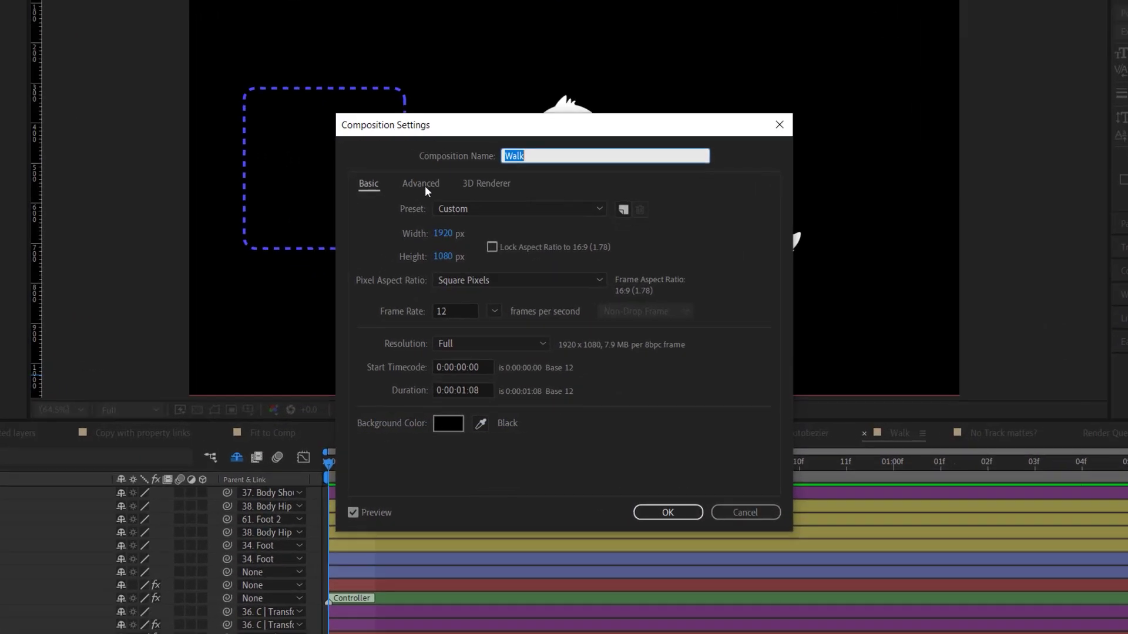
pyautogui.click(498, 250)
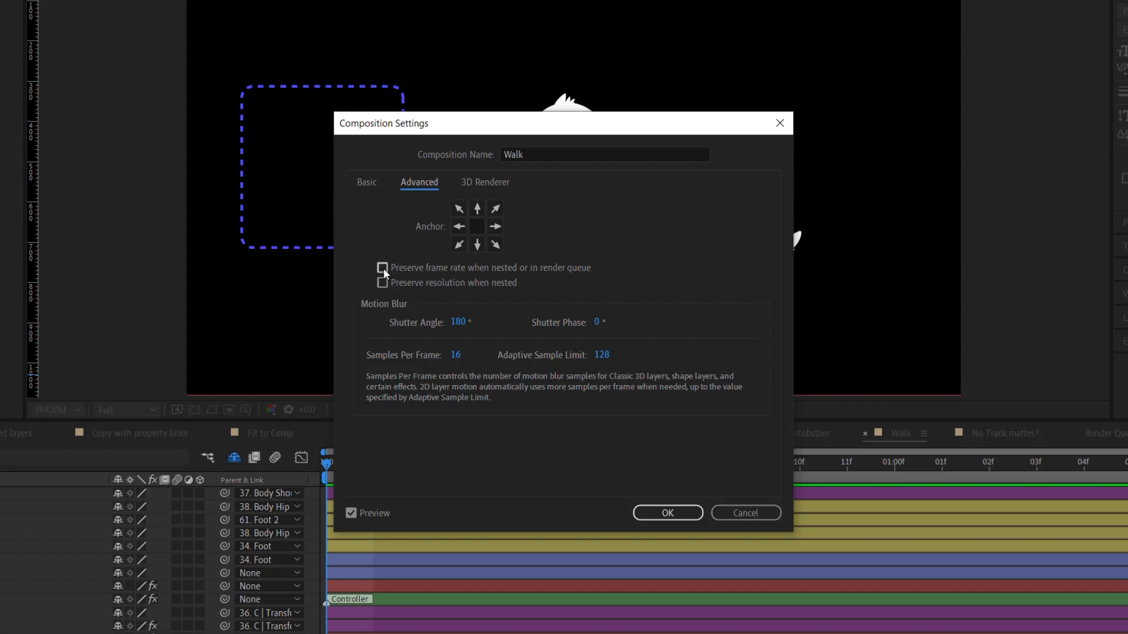
pyautogui.click(640, 513)
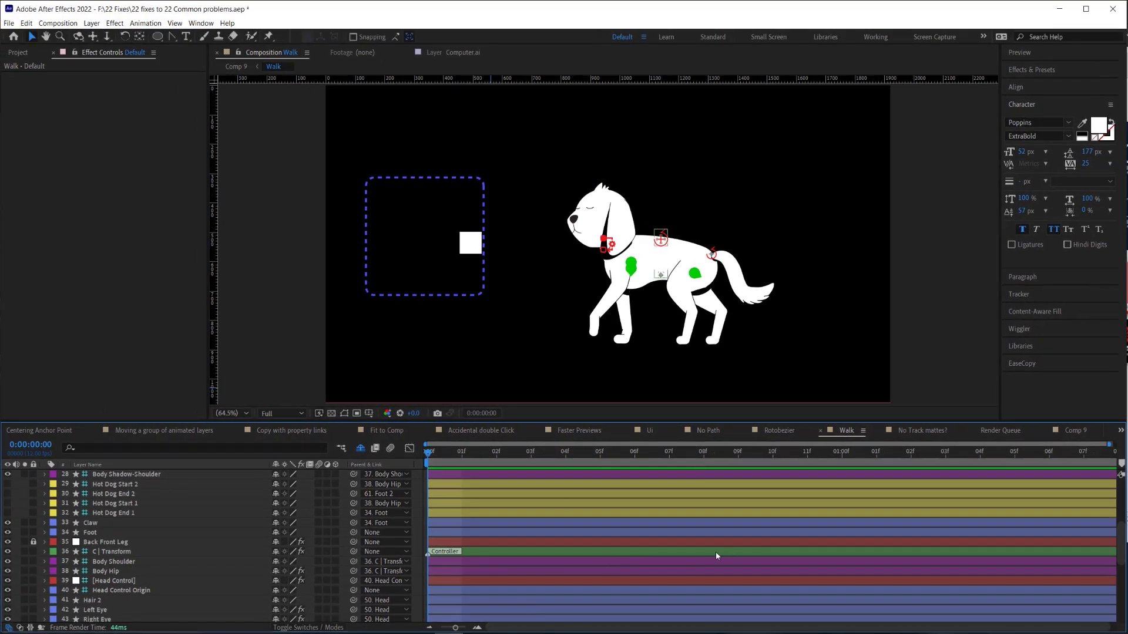
# Return to the parent Comp 9 and preview the dog's walk again to check the frame-rate change
pyautogui.press('Tab')
pyautogui.click(671, 552)
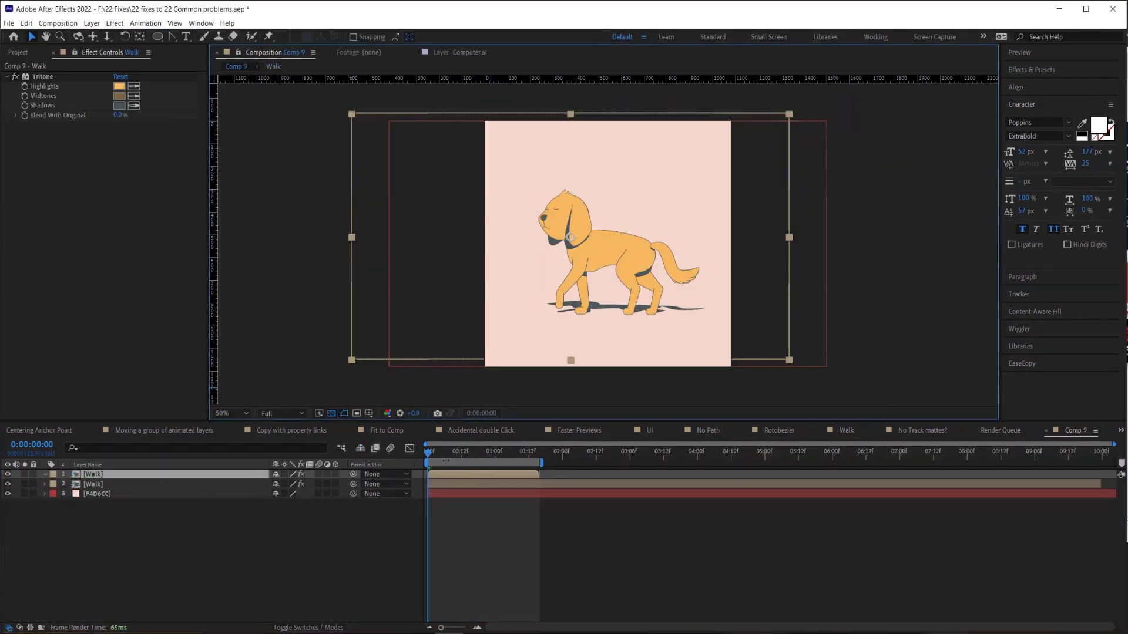
pyautogui.press('space')
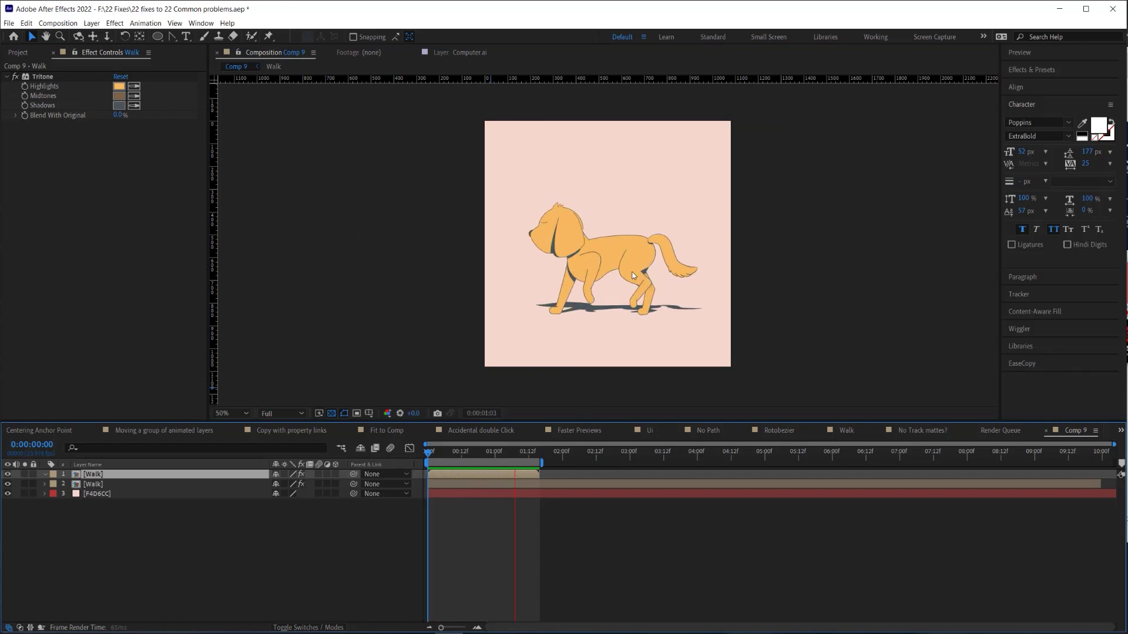
pyautogui.press('space')
# Check the frame rate in Comp 9's composition settings and close the dialog
pyautogui.click(69, 23)
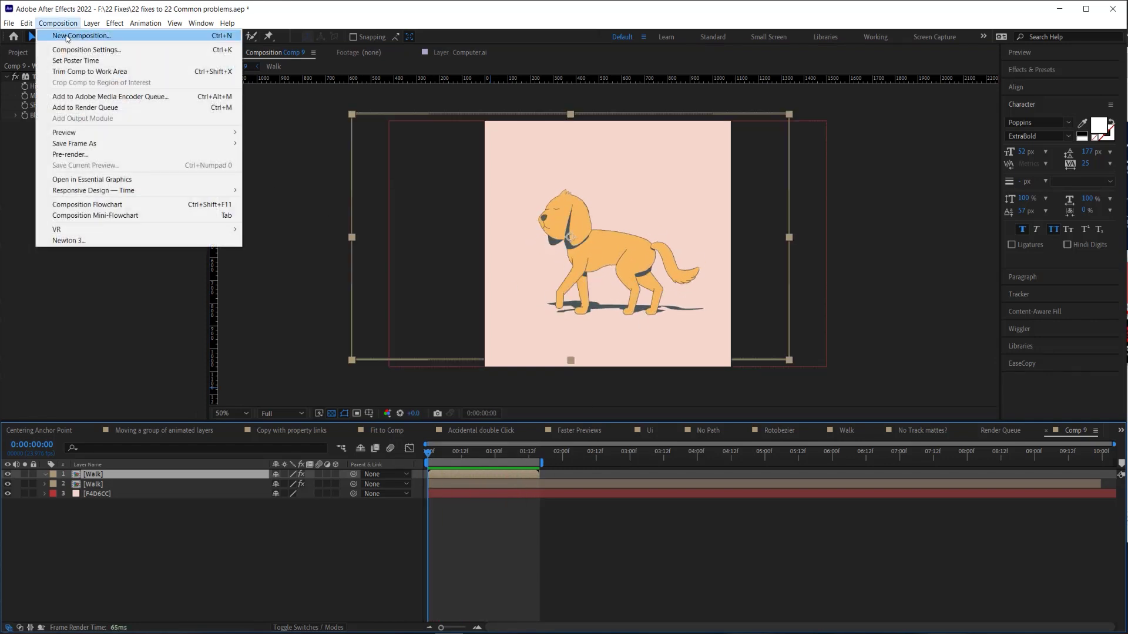
pyautogui.click(75, 49)
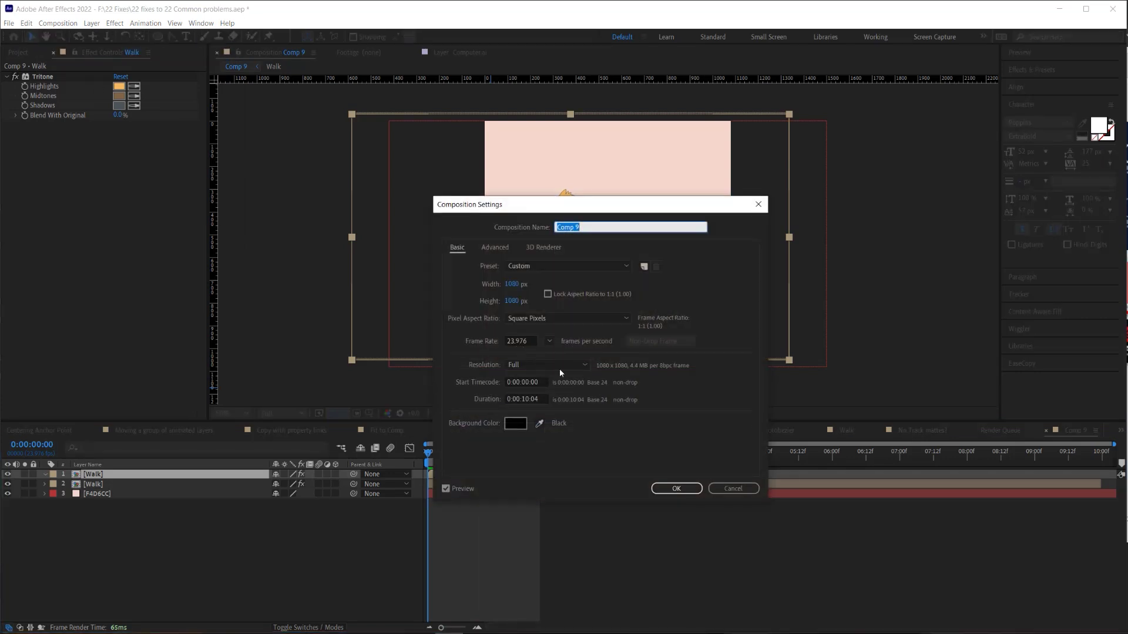
pyautogui.click(676, 488)
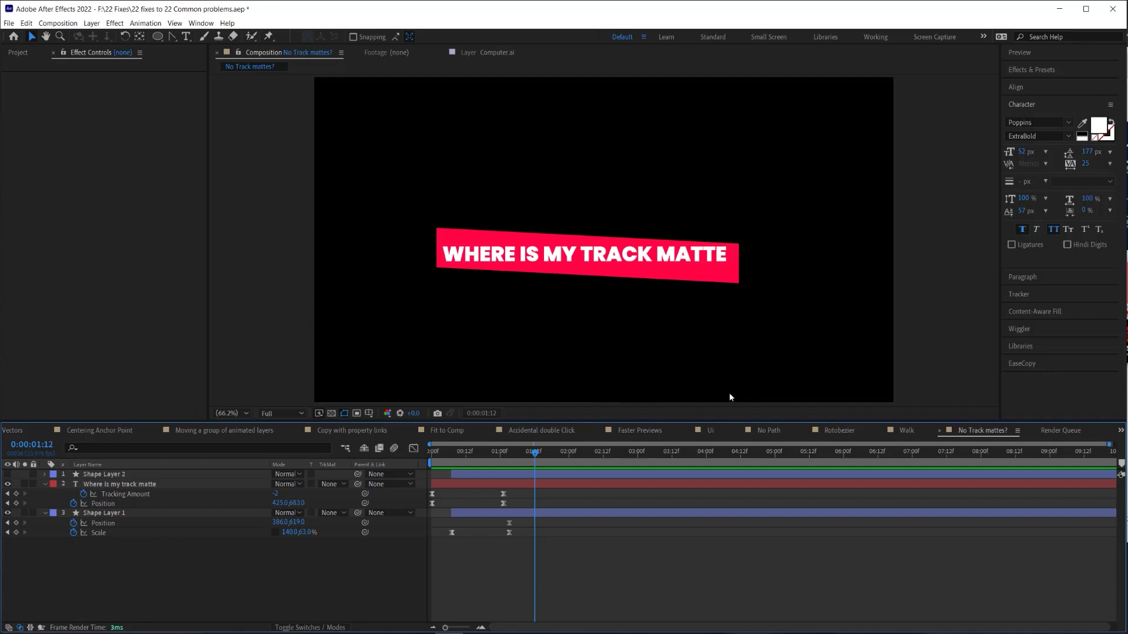
# Switch between the Walk, Rotobezier, No Path and Ui compositions to check whether the viewer updates, ending in No Path
pyautogui.click(911, 431)
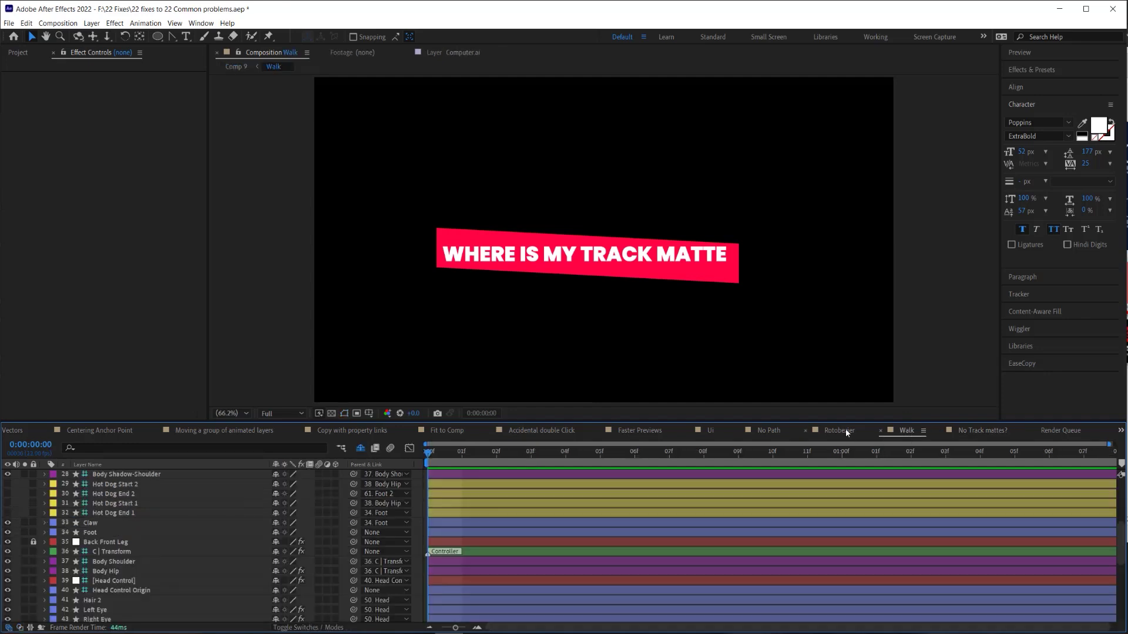
pyautogui.click(845, 429)
pyautogui.click(764, 431)
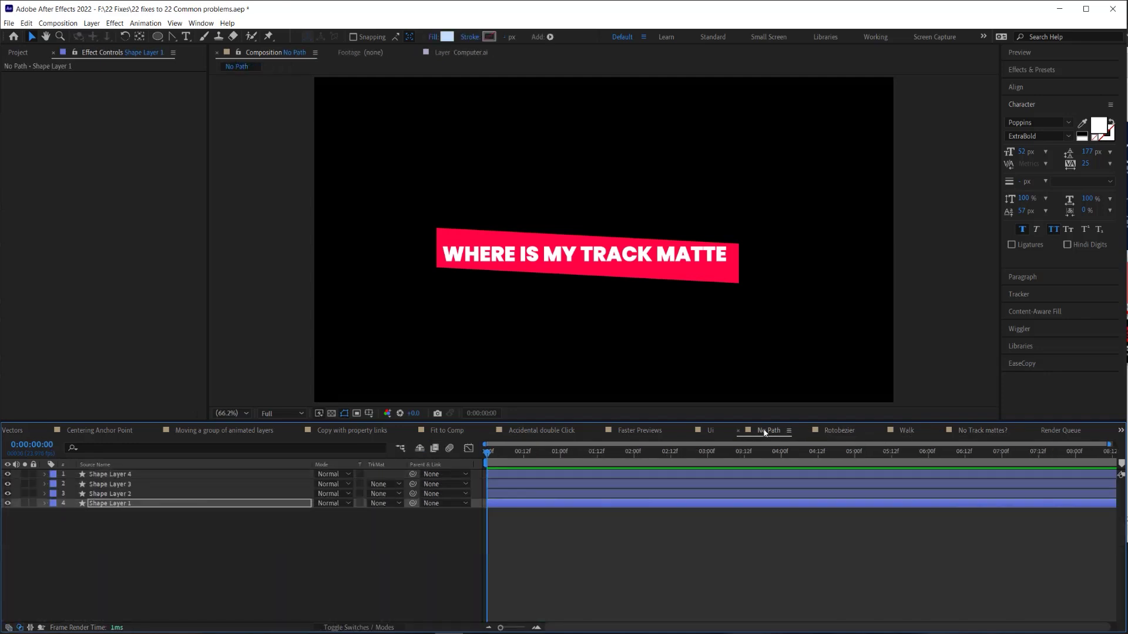
pyautogui.click(712, 431)
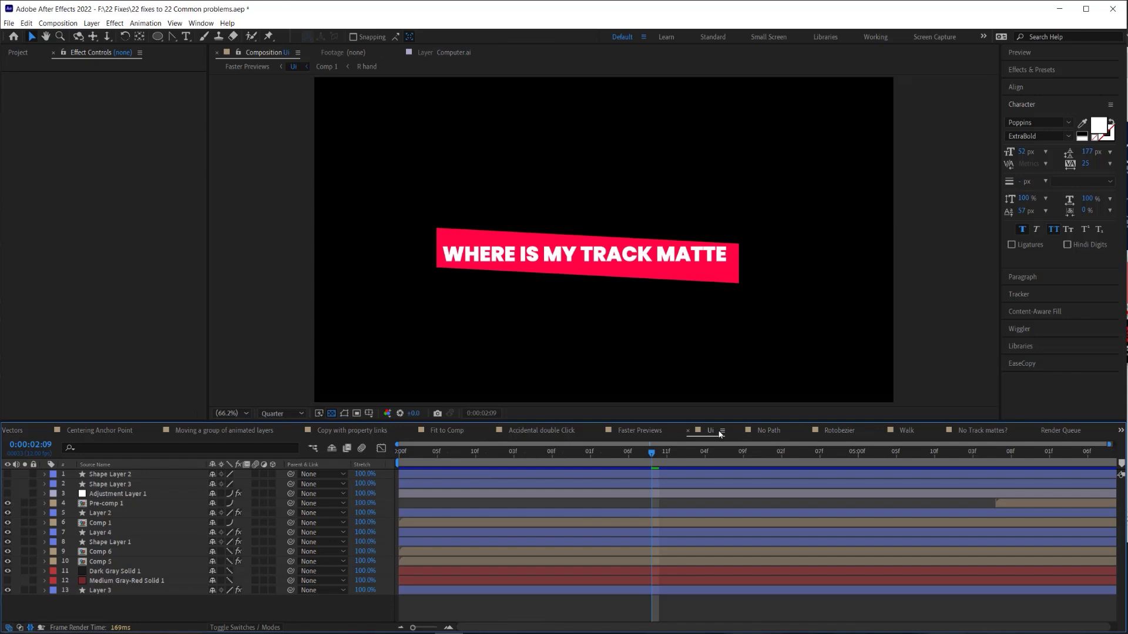
pyautogui.click(769, 432)
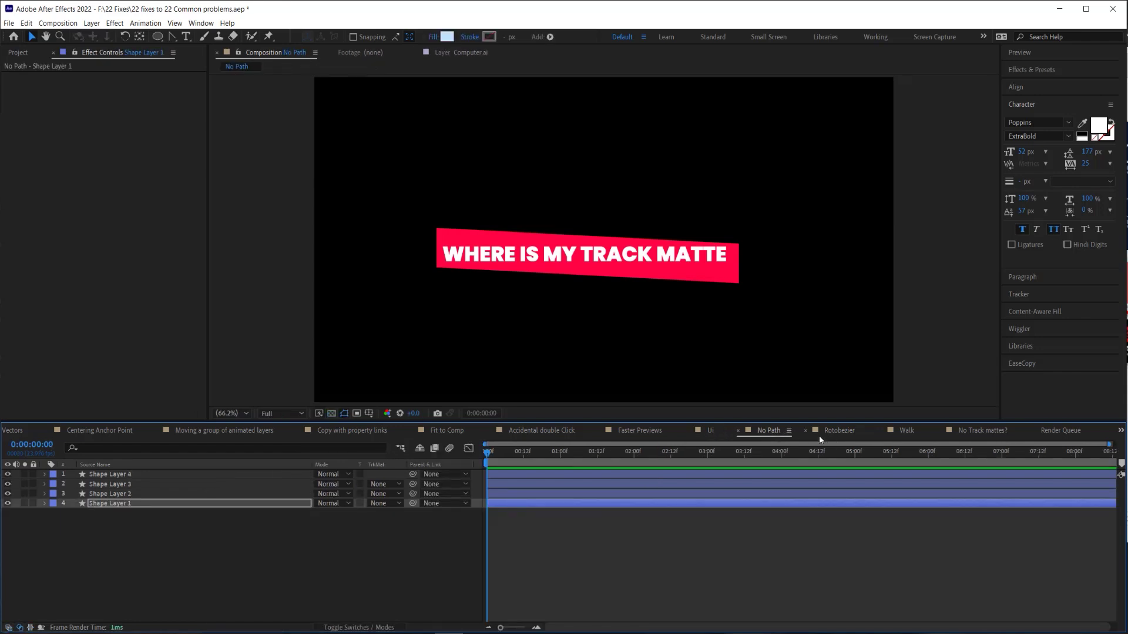
# Purge all memory and disk cache
pyautogui.click(26, 23)
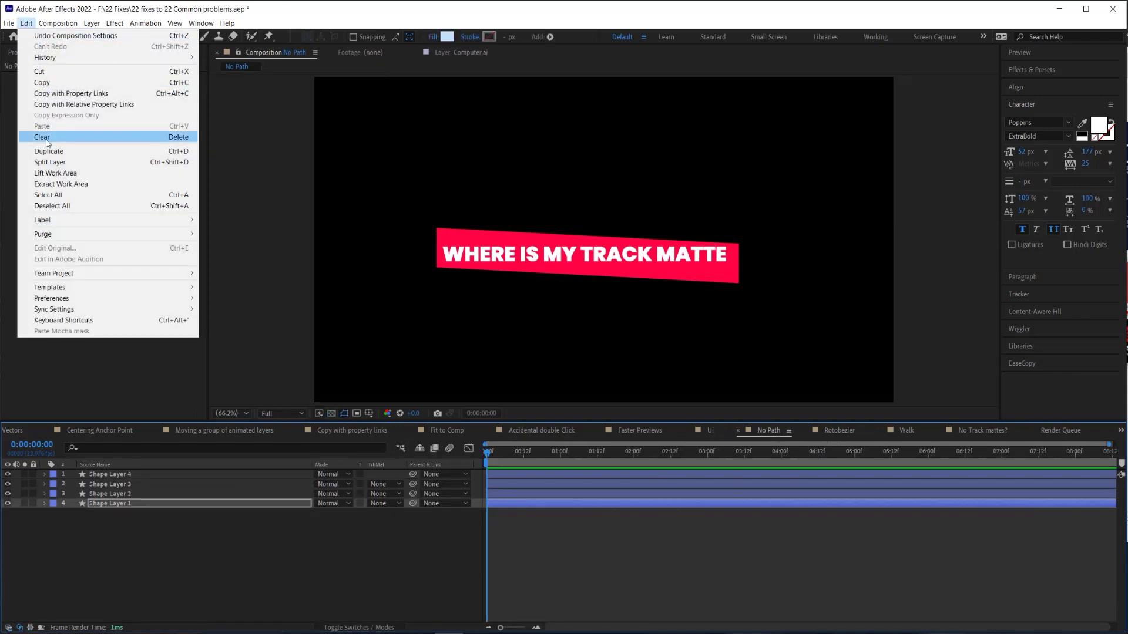
pyautogui.moveTo(67, 237)
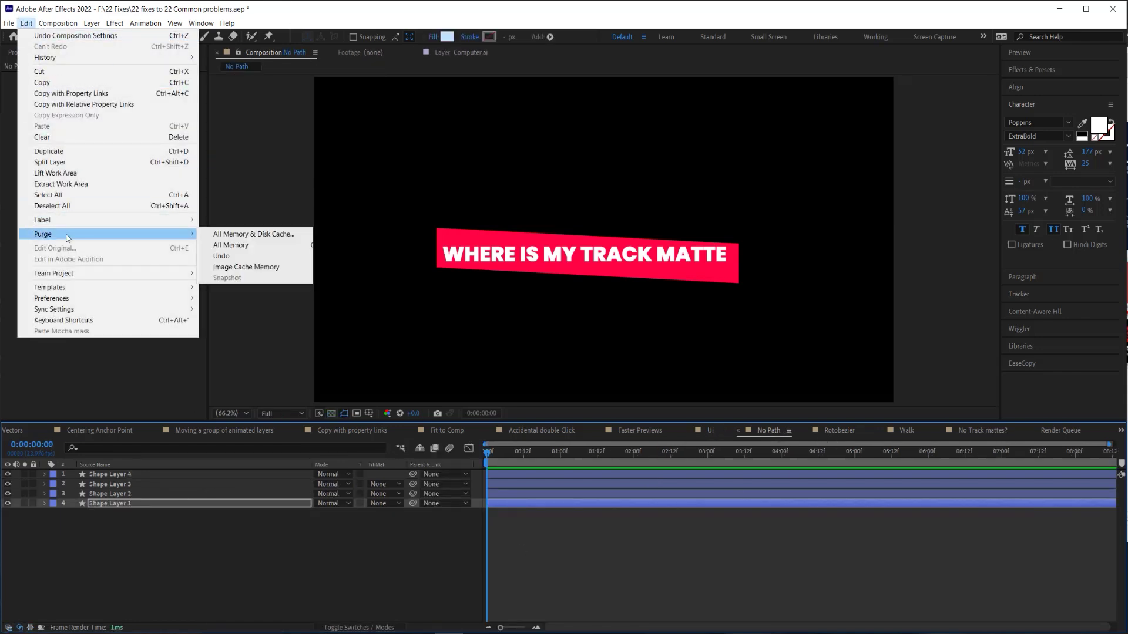
pyautogui.click(272, 235)
pyautogui.click(591, 357)
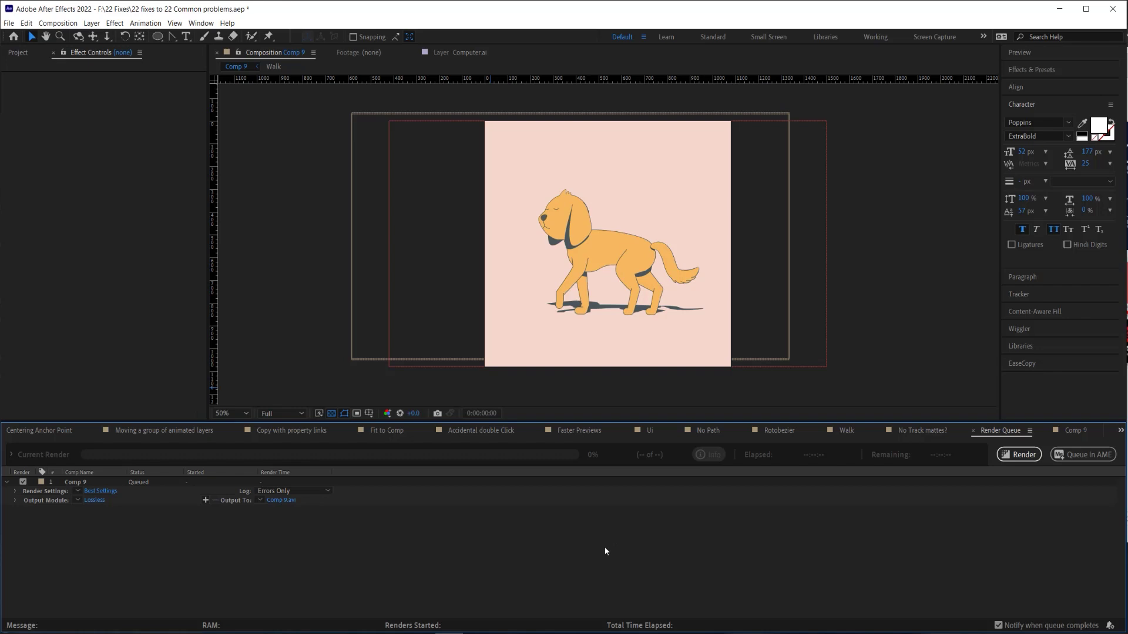
# Try the QuickTime format for Comp 9's render output, look through its video codecs, and cancel the output module settings
pyautogui.click(95, 500)
pyautogui.click(582, 214)
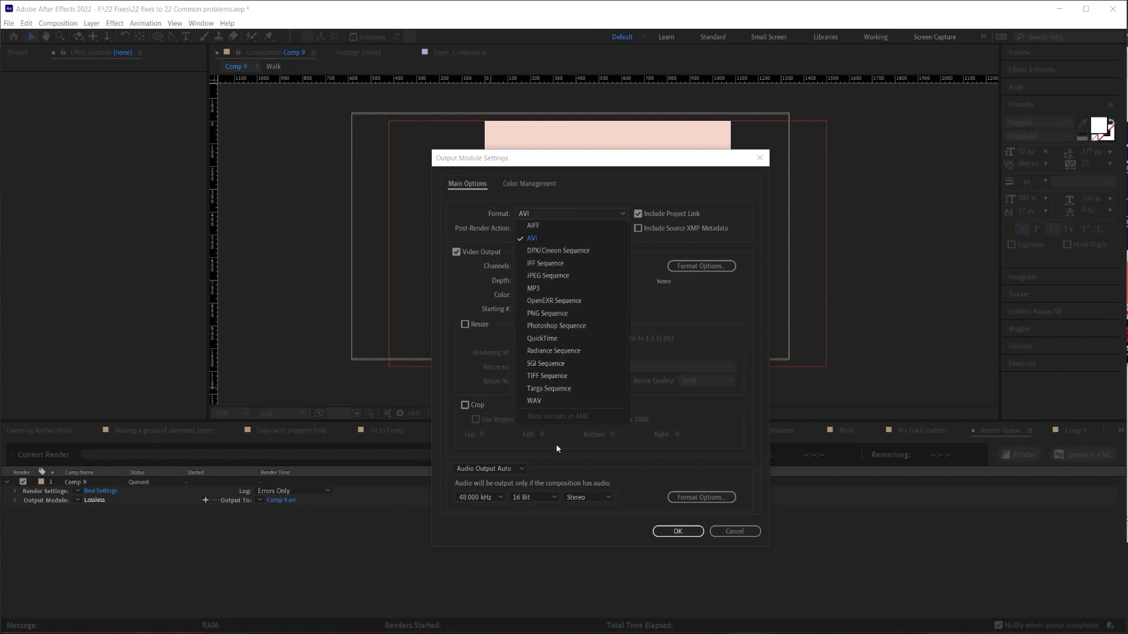
pyautogui.click(558, 339)
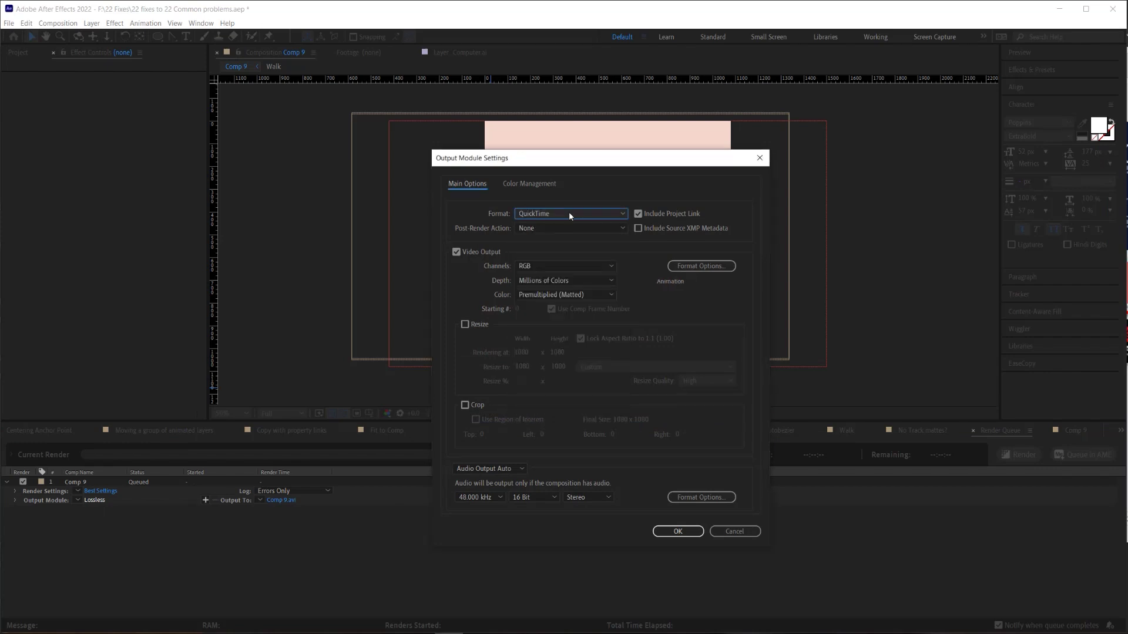
pyautogui.click(700, 266)
pyautogui.click(671, 197)
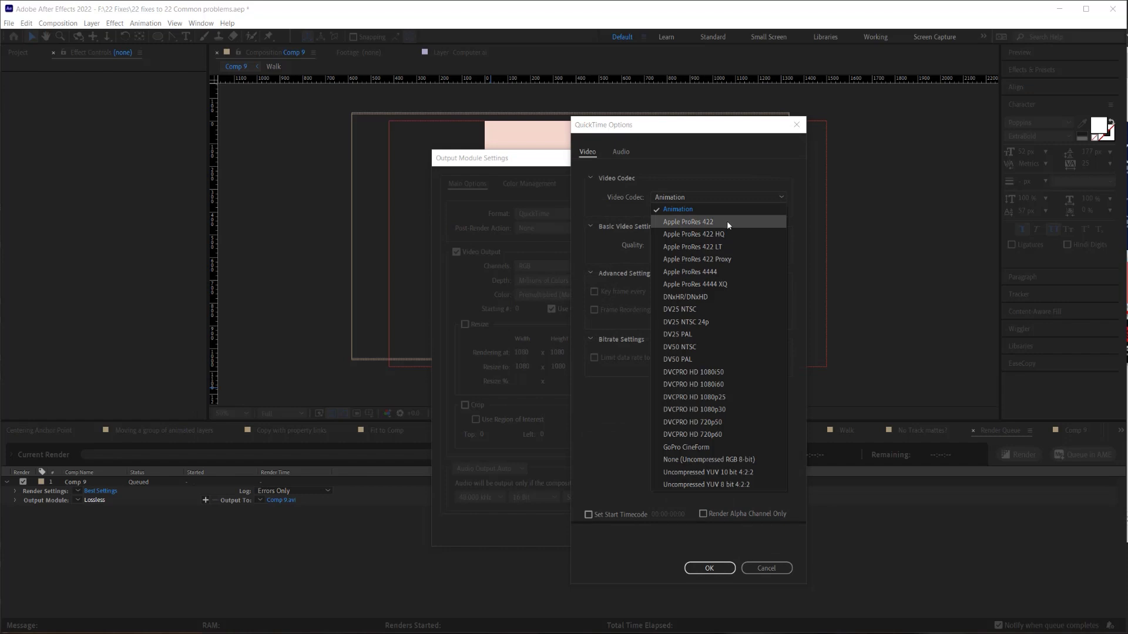
pyautogui.click(633, 457)
pyautogui.click(709, 568)
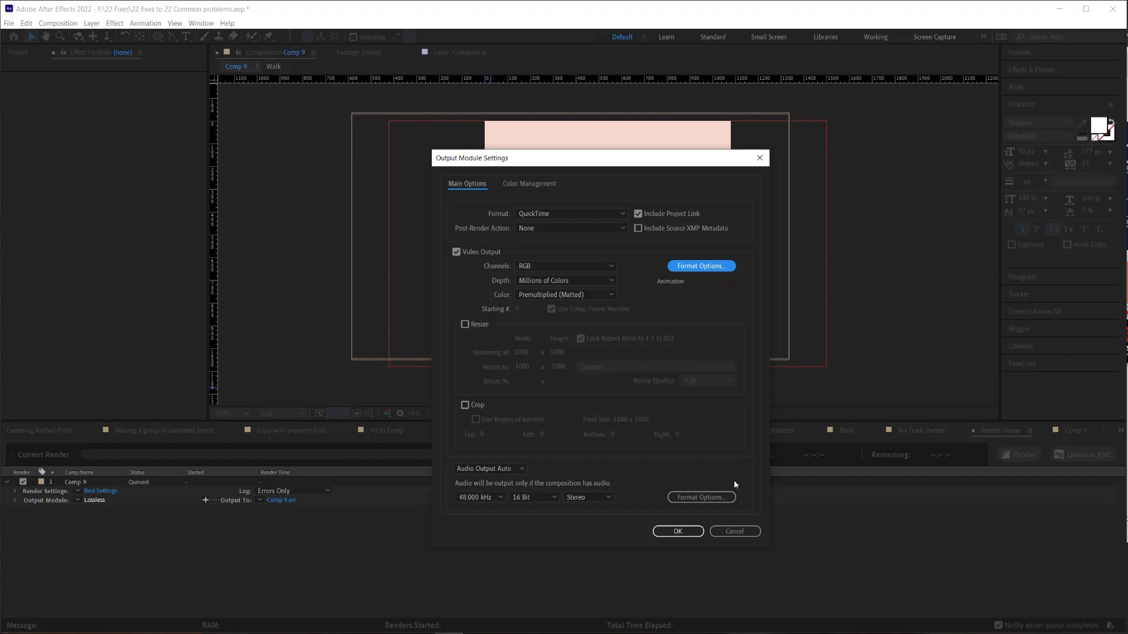
pyautogui.click(731, 532)
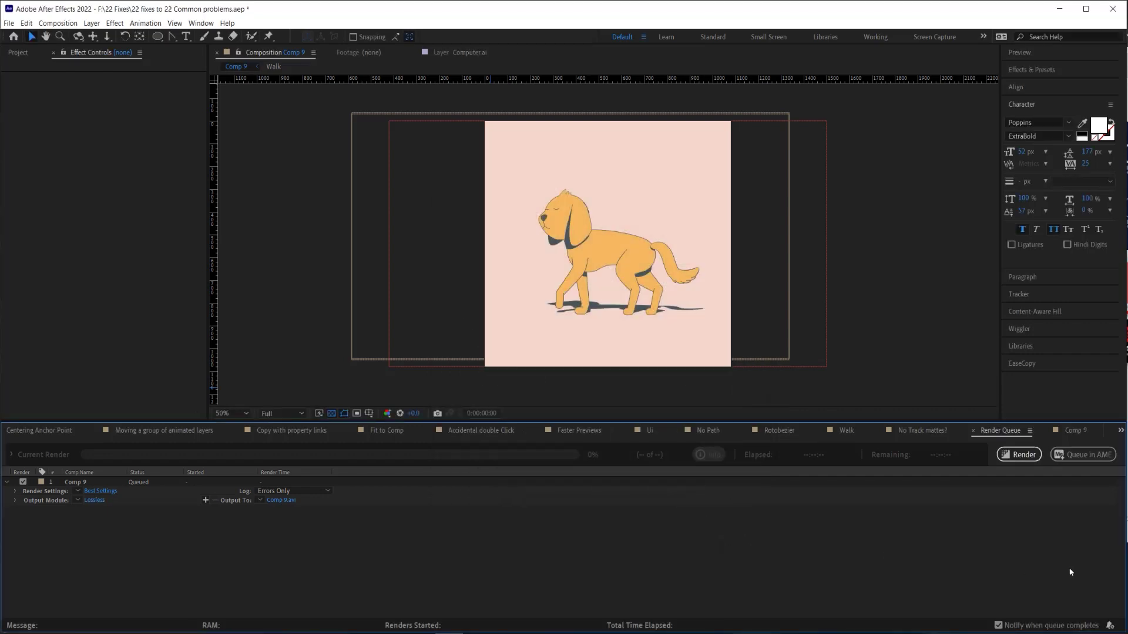
pyautogui.click(651, 633)
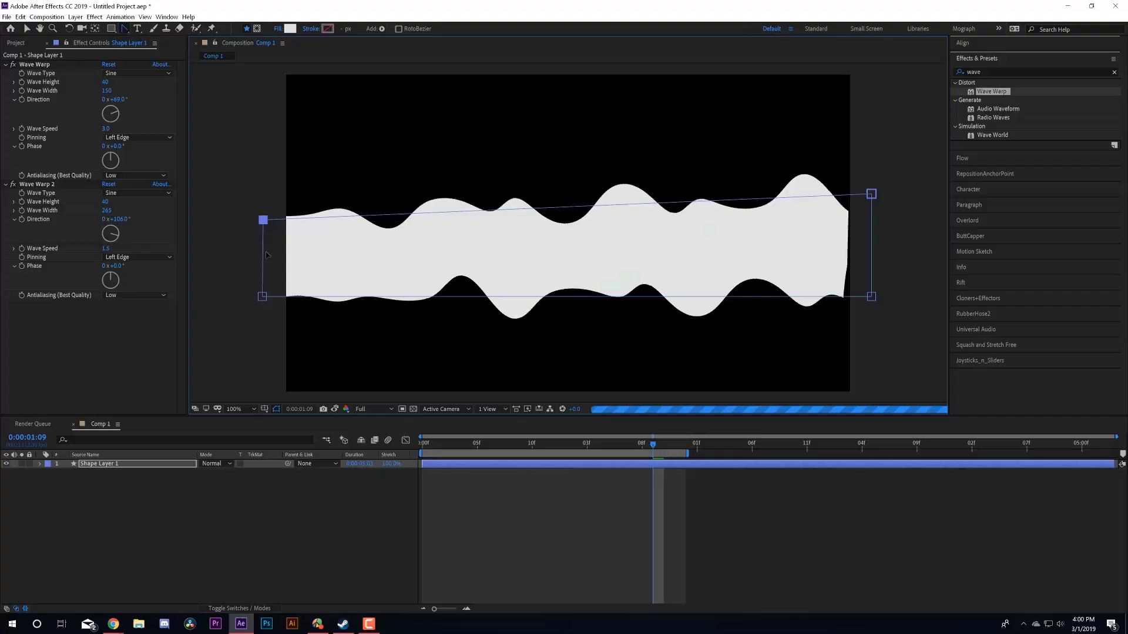
# In the After Effects CC 2019 project, reshape the wave-warped shape by moving its lower-left, upper-right and lower-right path points
pyautogui.moveTo(262, 296); pyautogui.dragTo(276, 225)
pyautogui.moveTo(871, 194); pyautogui.dragTo(871, 95)
pyautogui.moveTo(869, 297); pyautogui.dragTo(882, 372)
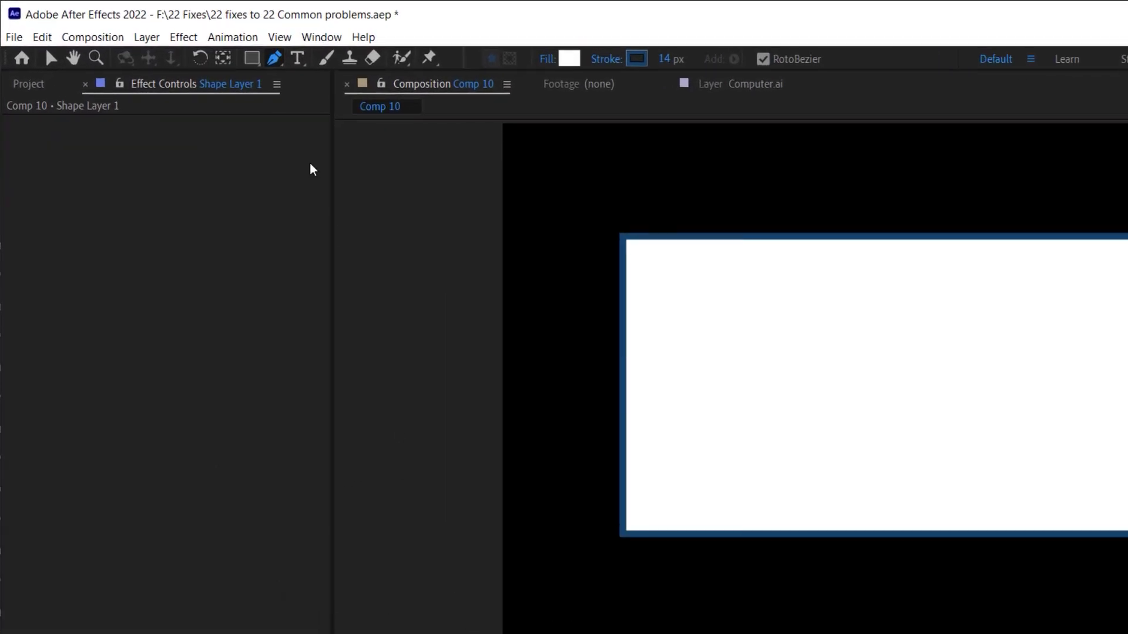
# In Comp 10, switch the Pen tool group to the Convert Vertex tool and reactivate the Rectangle tool
pyautogui.click(252, 58)
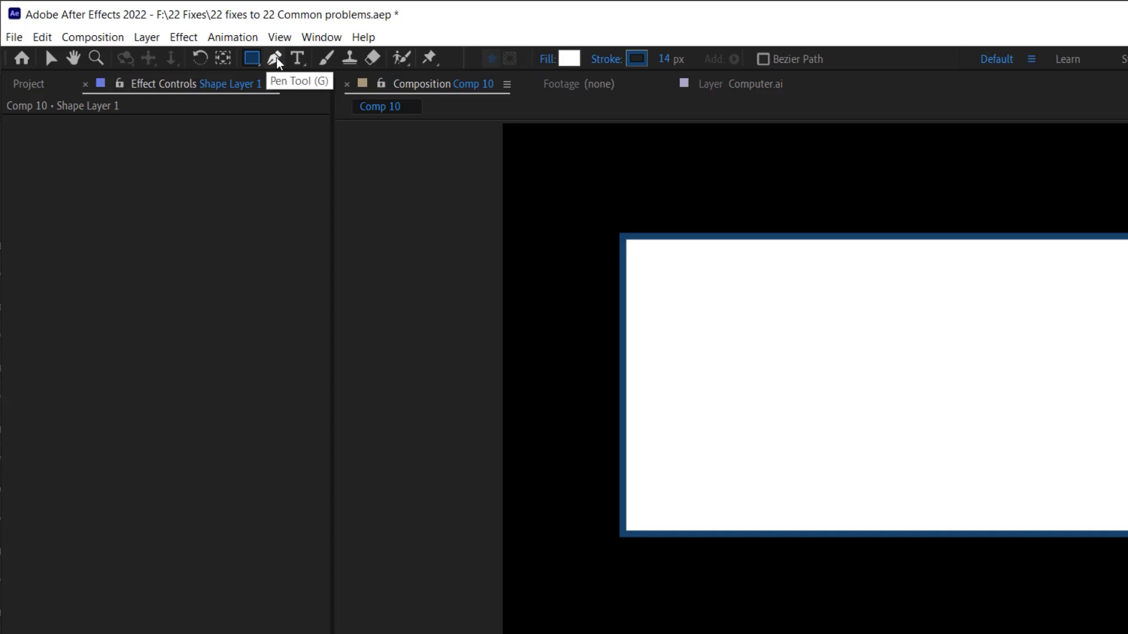
pyautogui.moveTo(277, 61); pyautogui.dragTo(311, 119)
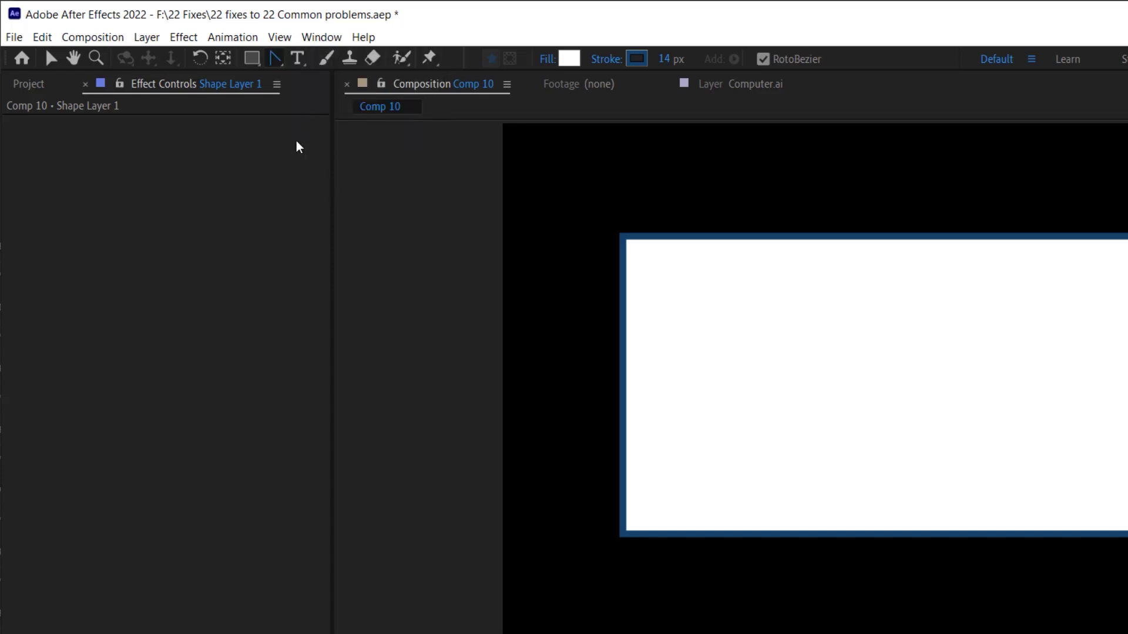
pyautogui.click(252, 59)
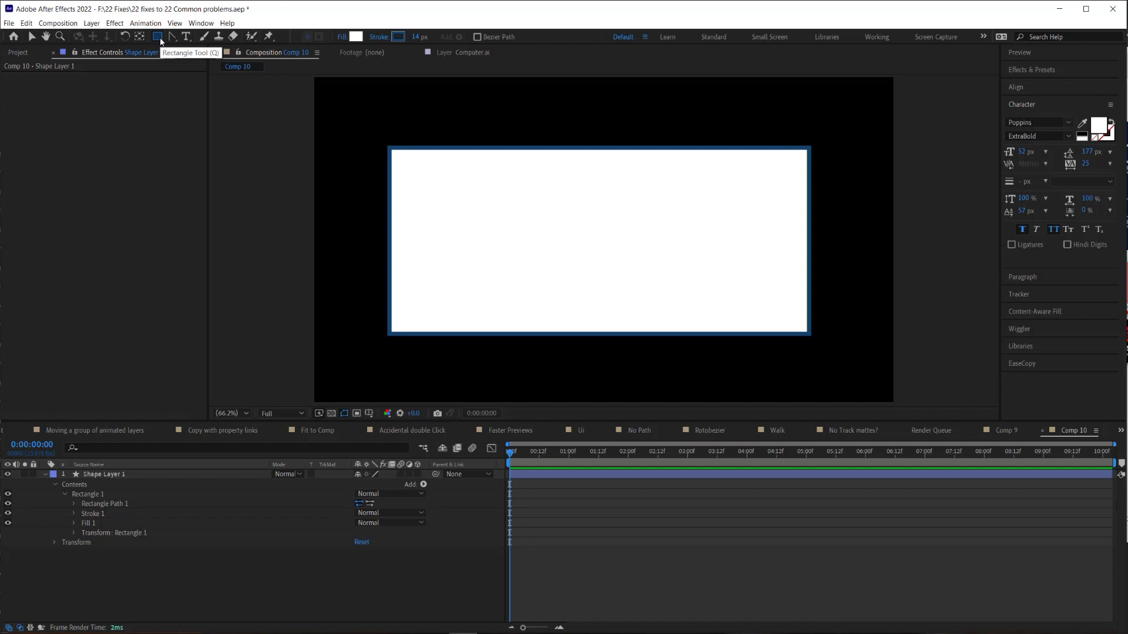
# Convert Rectangle Path 1 to a Bezier path and adjust its upper-left corner point with the Convert Vertex tool
pyautogui.click(172, 37)
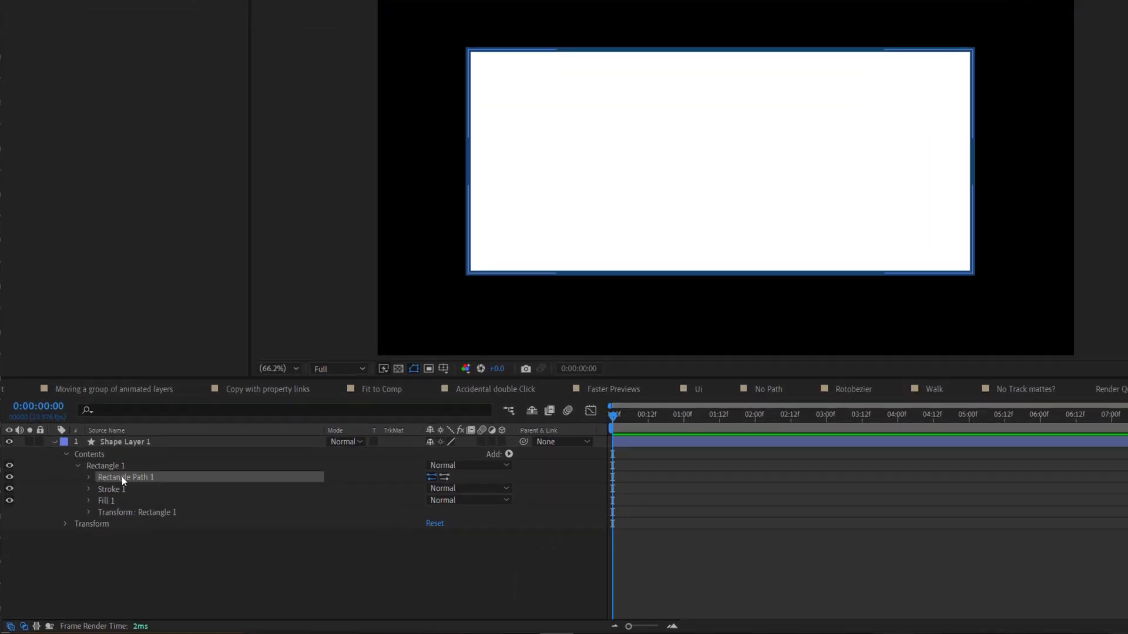
pyautogui.rightClick(111, 503)
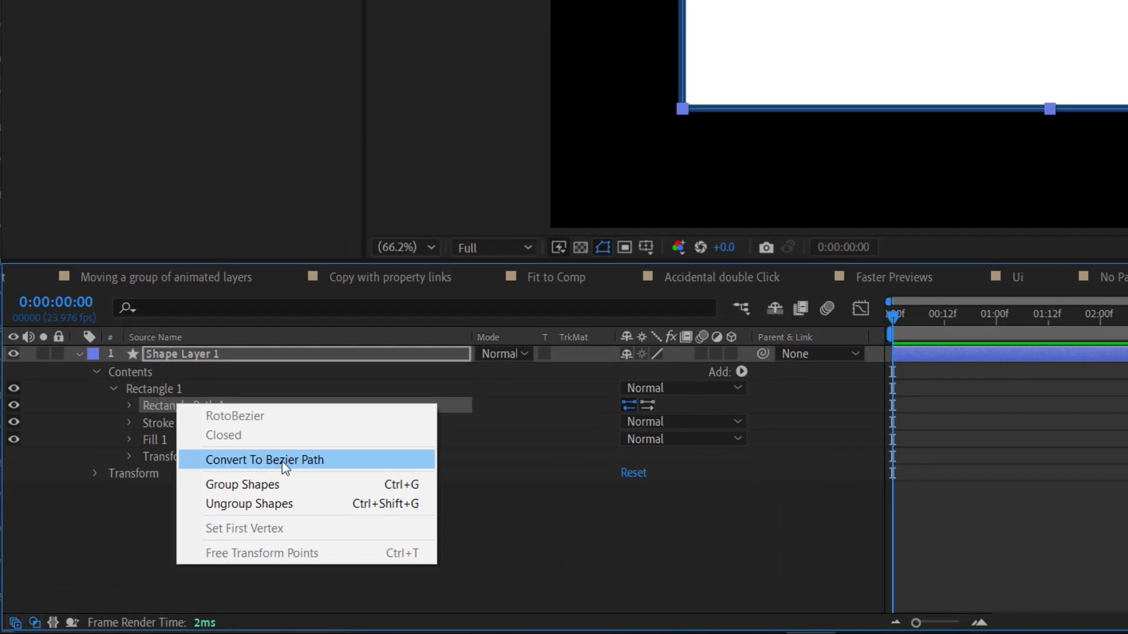
pyautogui.click(188, 413)
pyautogui.rightClick(178, 409)
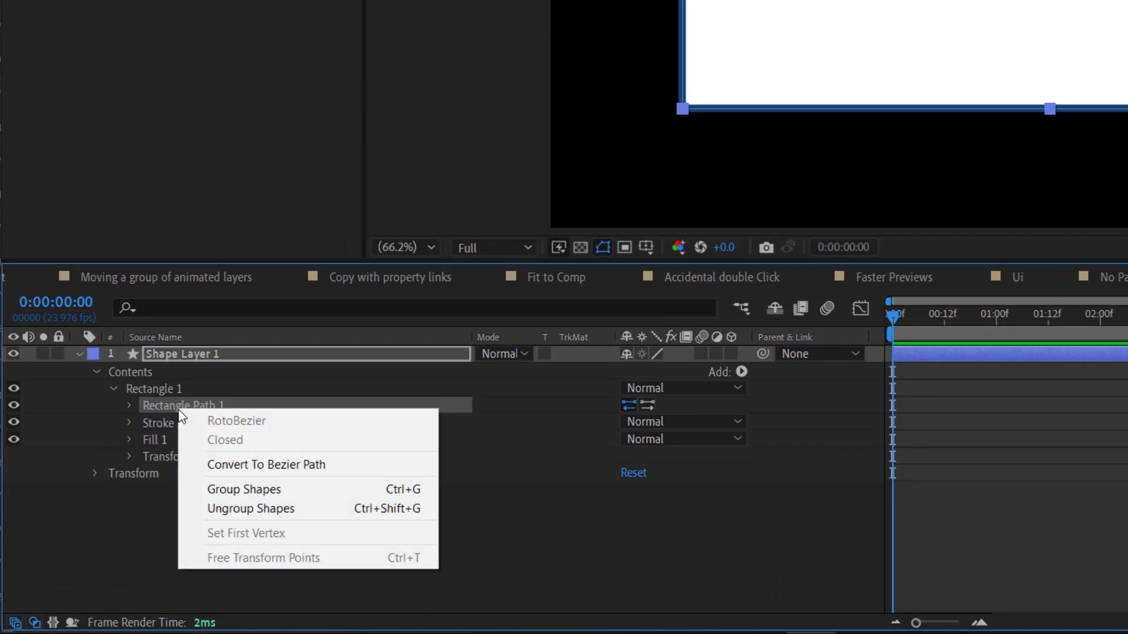
pyautogui.click(258, 466)
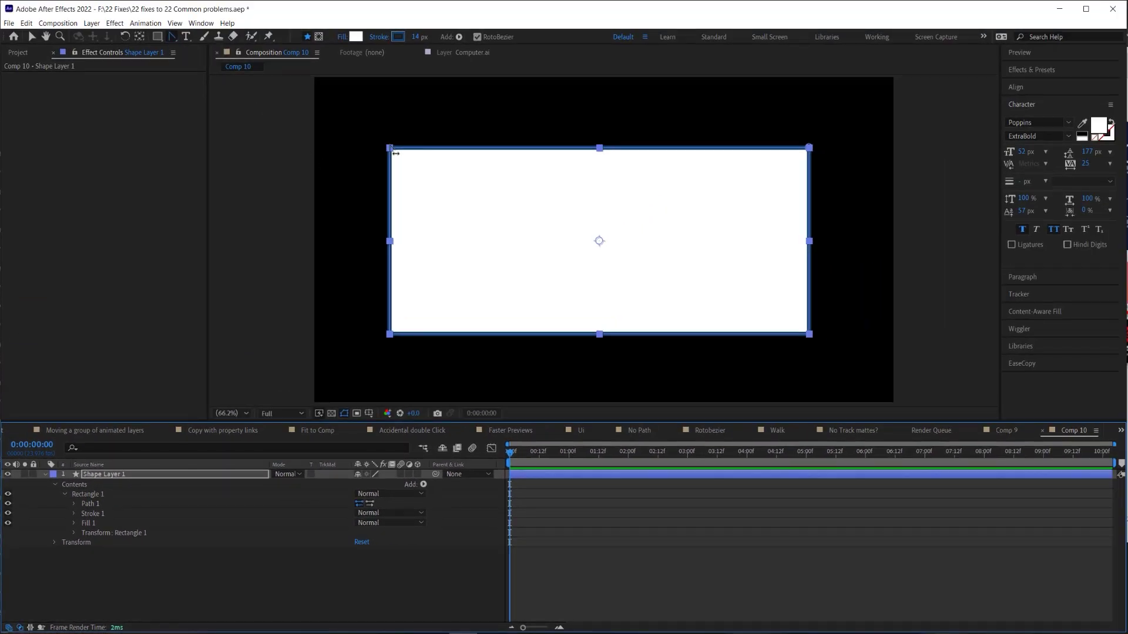
pyautogui.moveTo(389, 148); pyautogui.dragTo(393, 176)
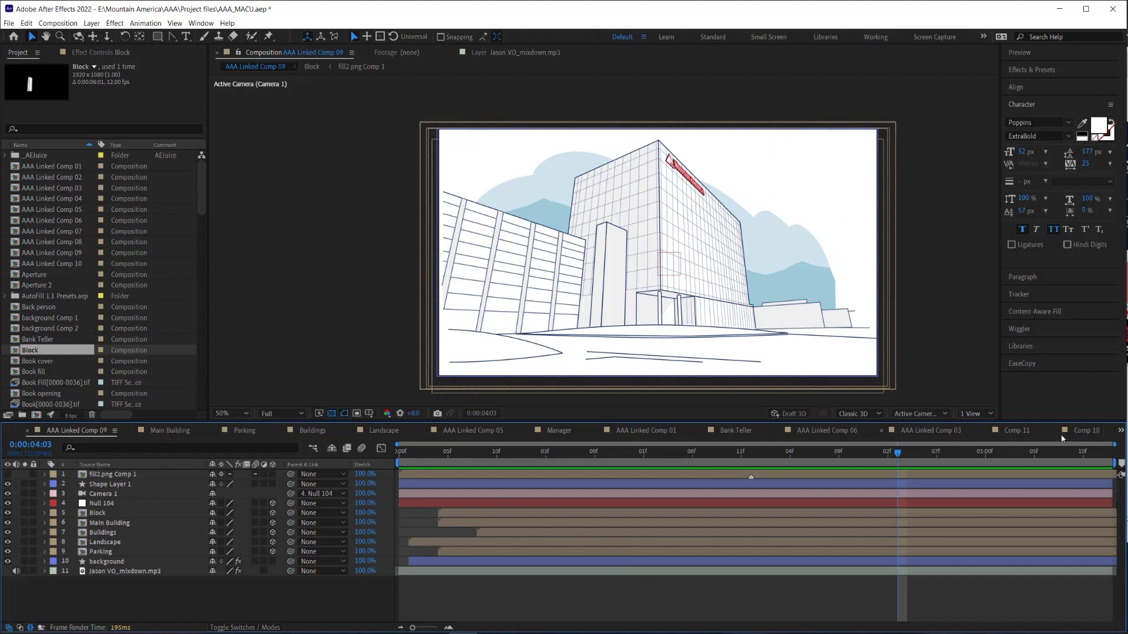
# Open the Block precomp from AAA Linked Comp 09 in the AAA_MACU project and look through the list of open compositions
pyautogui.doubleClick(492, 513)
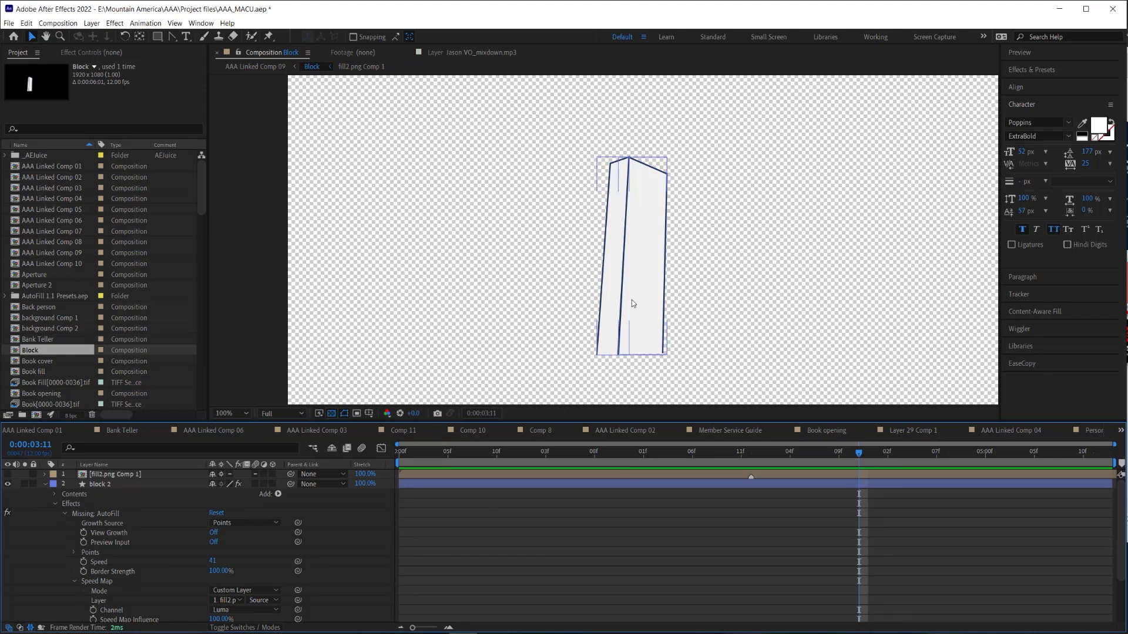
pyautogui.click(640, 384)
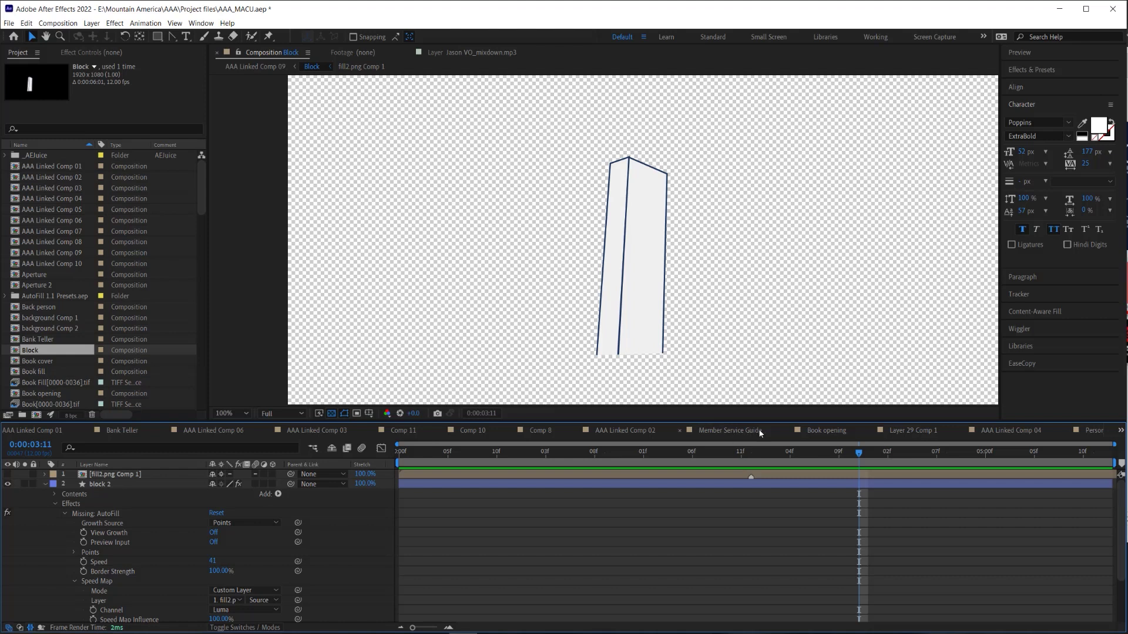
pyautogui.click(1121, 430)
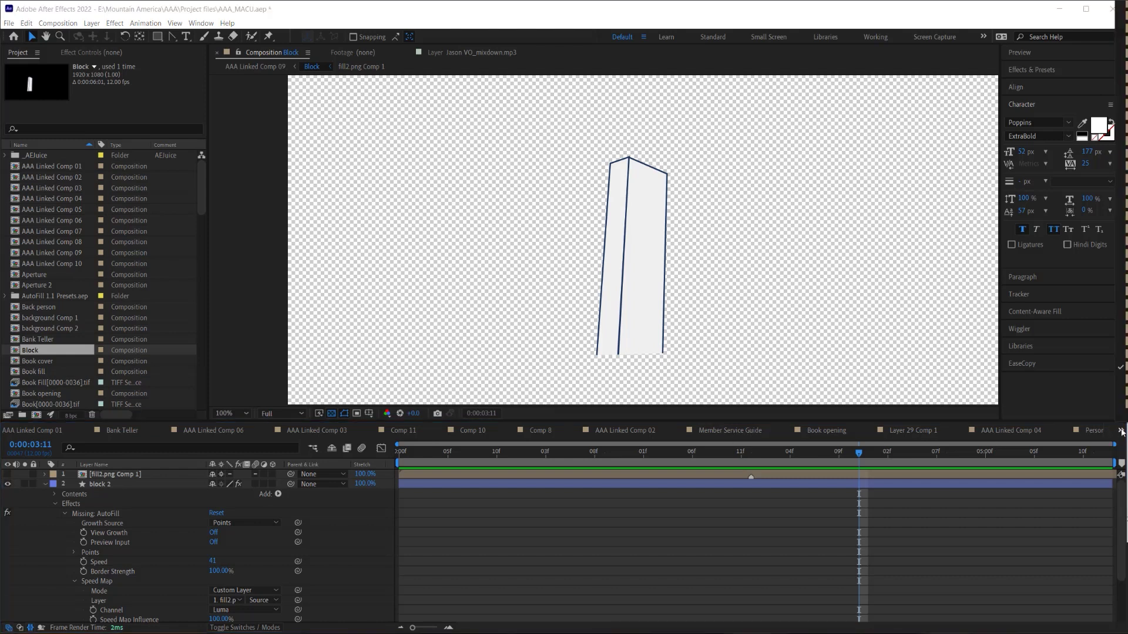
pyautogui.click(981, 495)
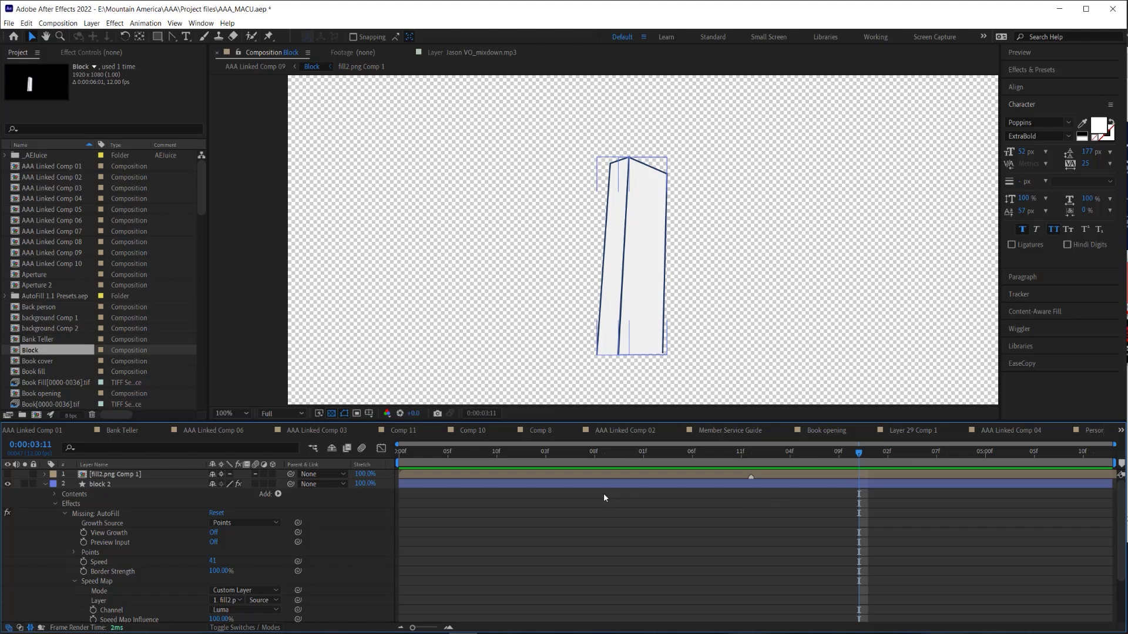
# Deselect all layers and return to the parent AAA Linked Comp 09 through the composition mini-flowchart
pyautogui.press('F2')
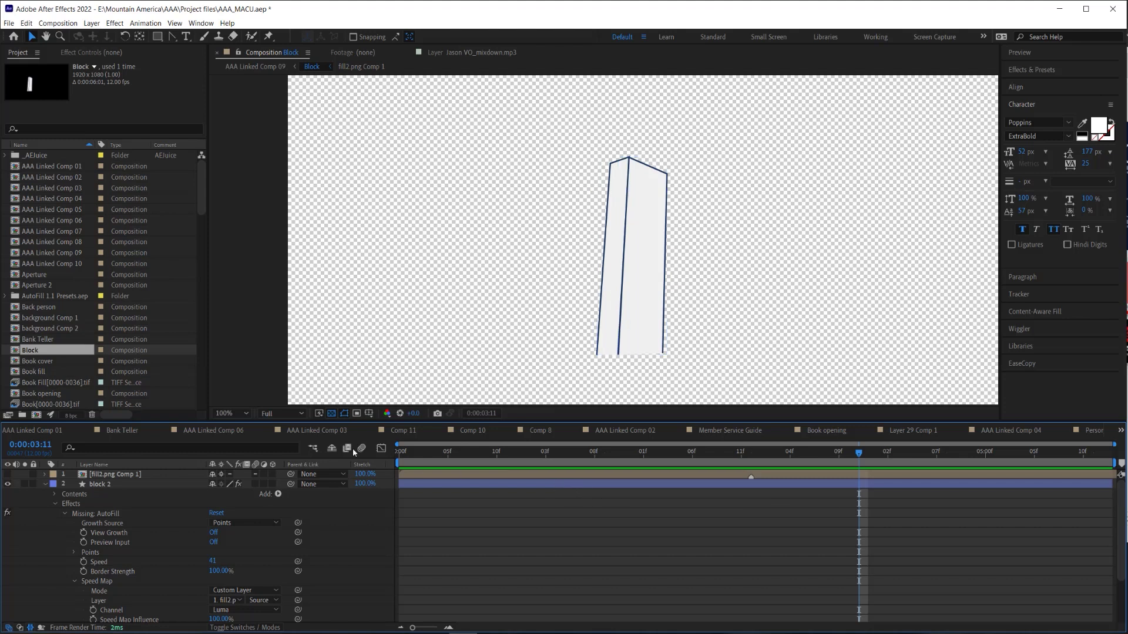
pyautogui.press('Tab')
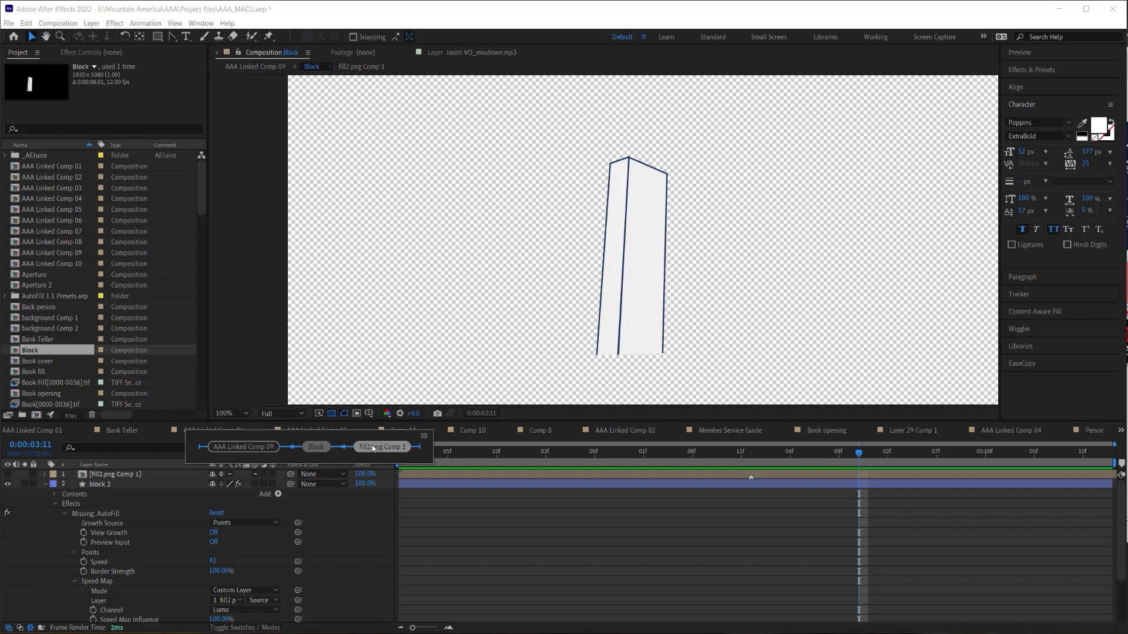
pyautogui.click(246, 449)
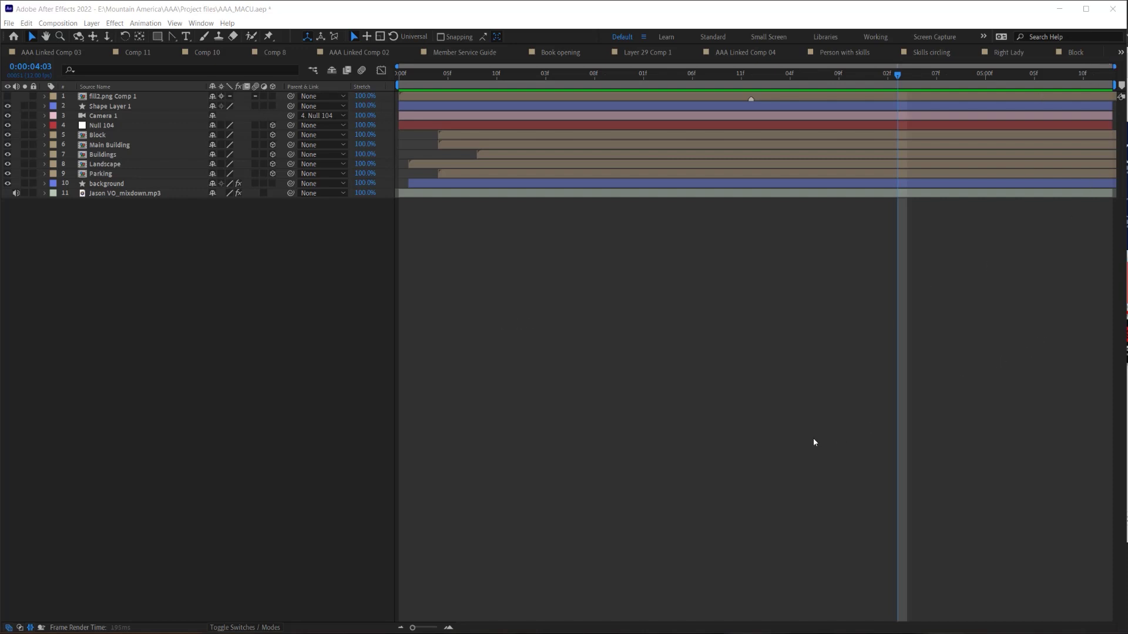
# Restore the maximized Timeline panel to its normal size, and maximize the Composition viewer of AAA Linked Comp 09
pyautogui.press('~')
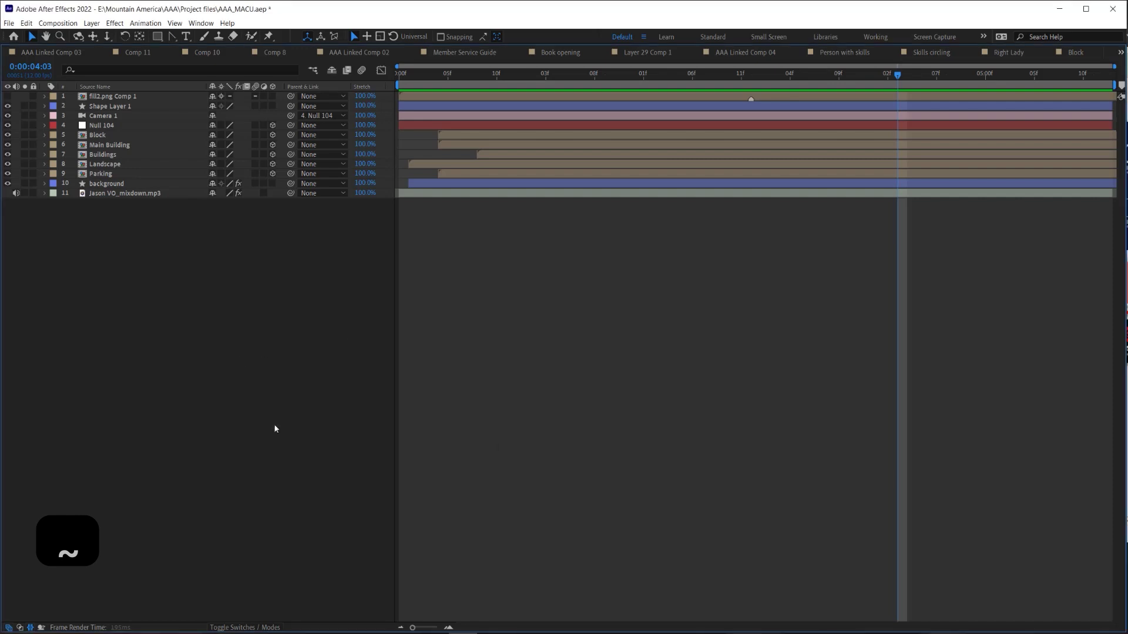
pyautogui.press('~')
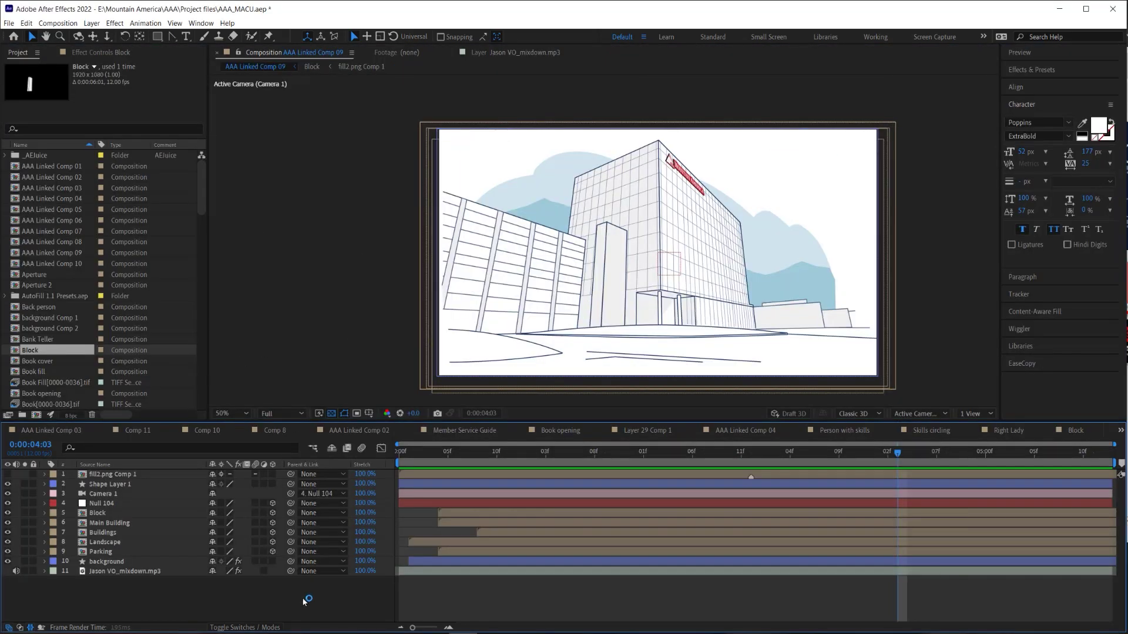
pyautogui.click(322, 305)
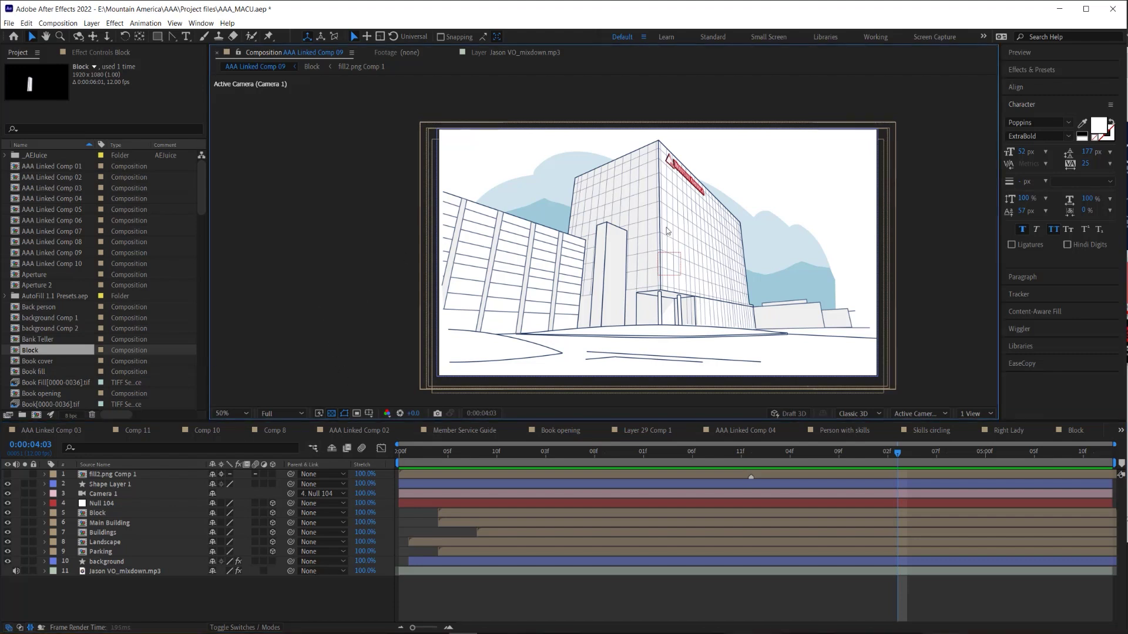
pyautogui.press('~')
pyautogui.click(23, 626)
pyautogui.click(23, 424)
pyautogui.press('space')
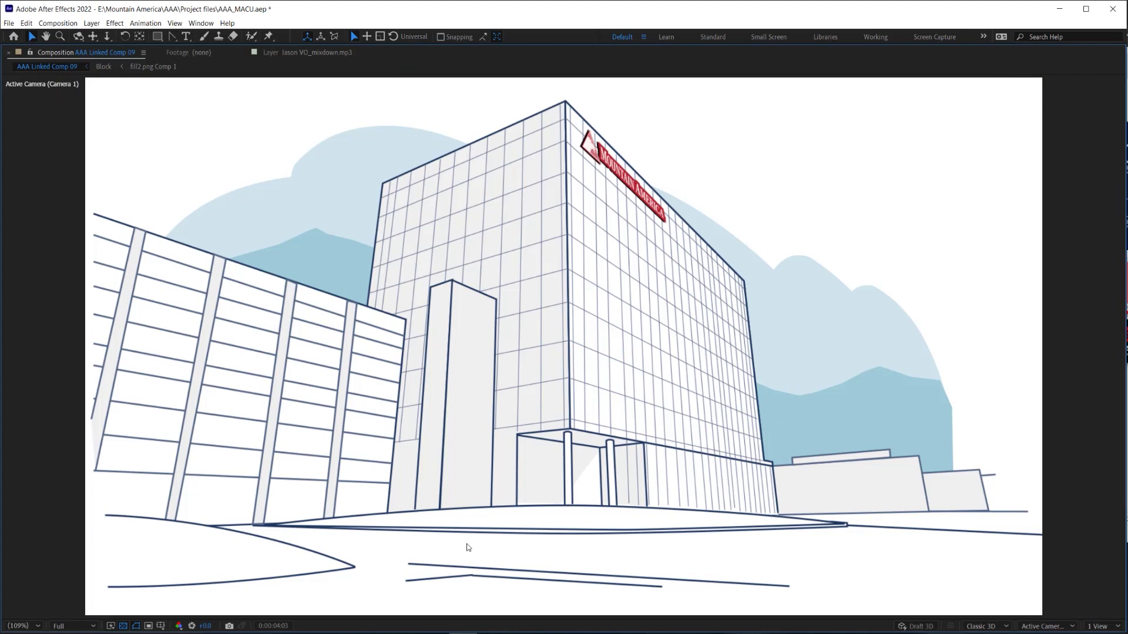